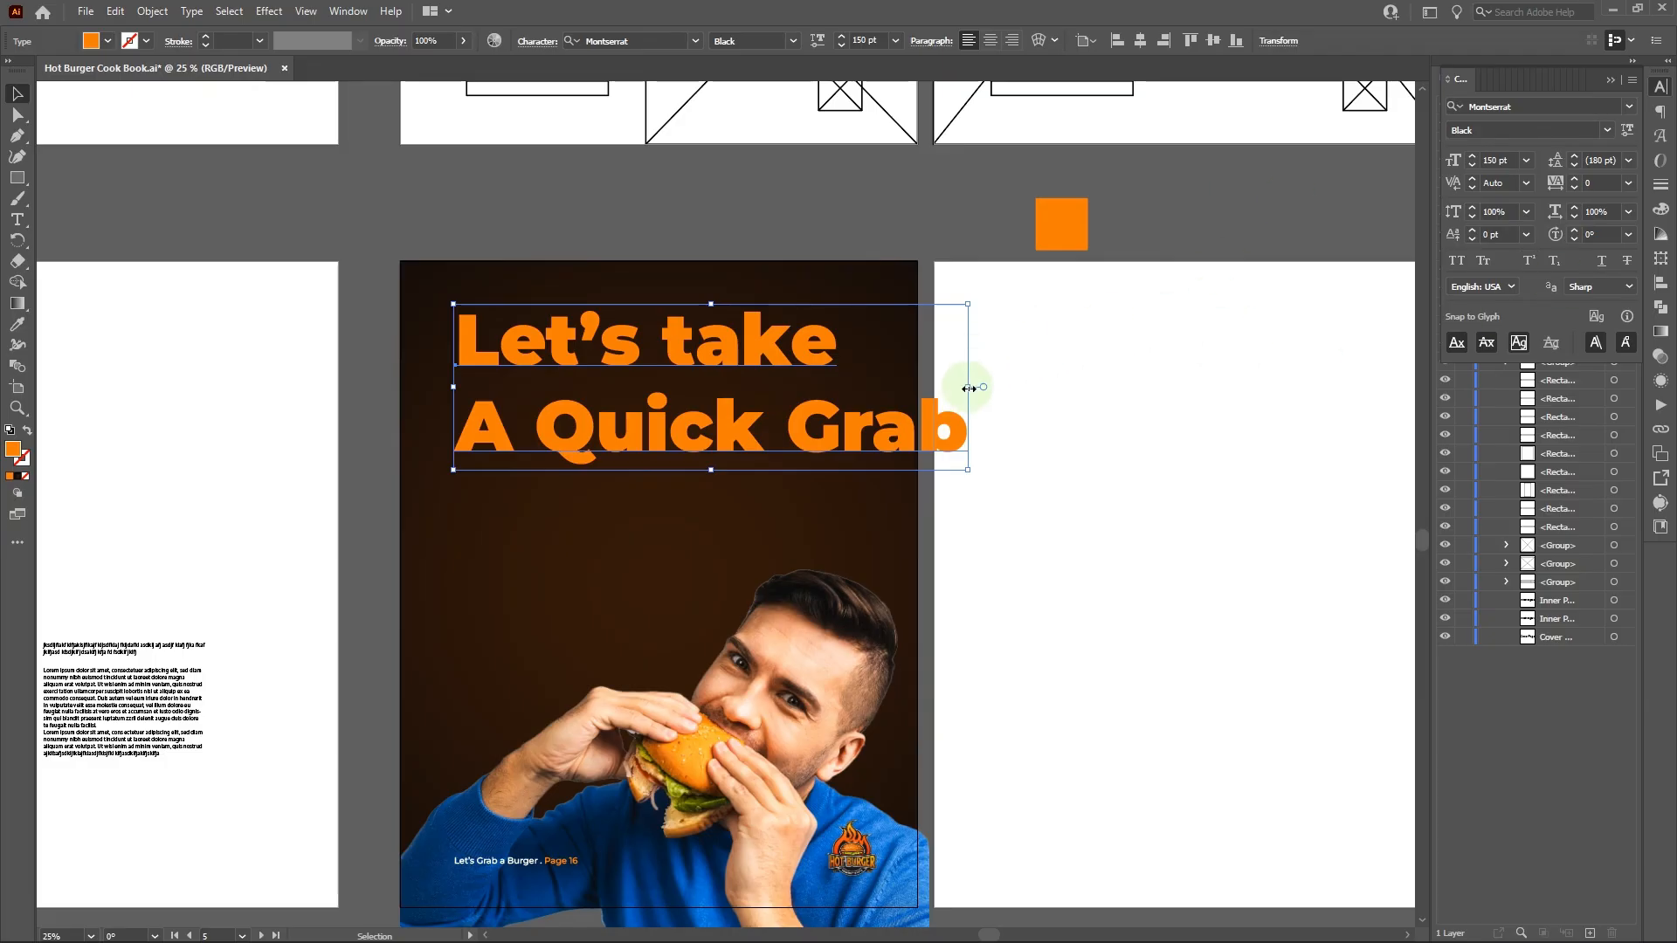
# - Scale the "Let's take A Quick Grab" title down to about 93 pt so it fits within the dark page
pyautogui.moveTo(969, 388); pyautogui.dragTo(778, 397)
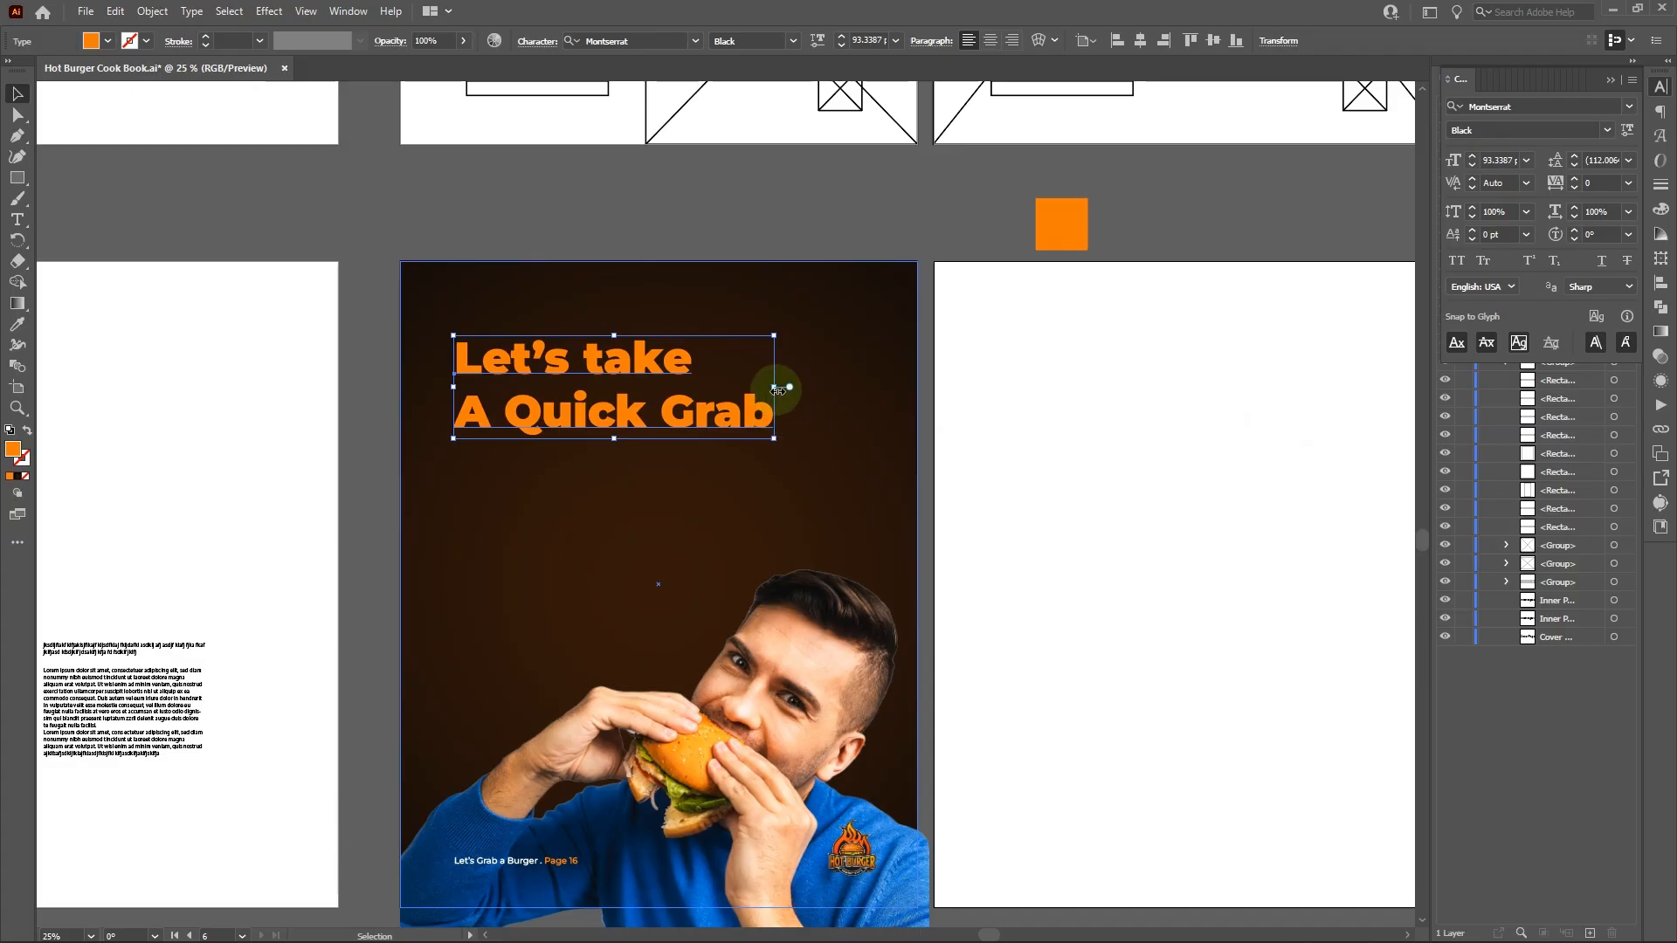
pyautogui.click(1492, 160)
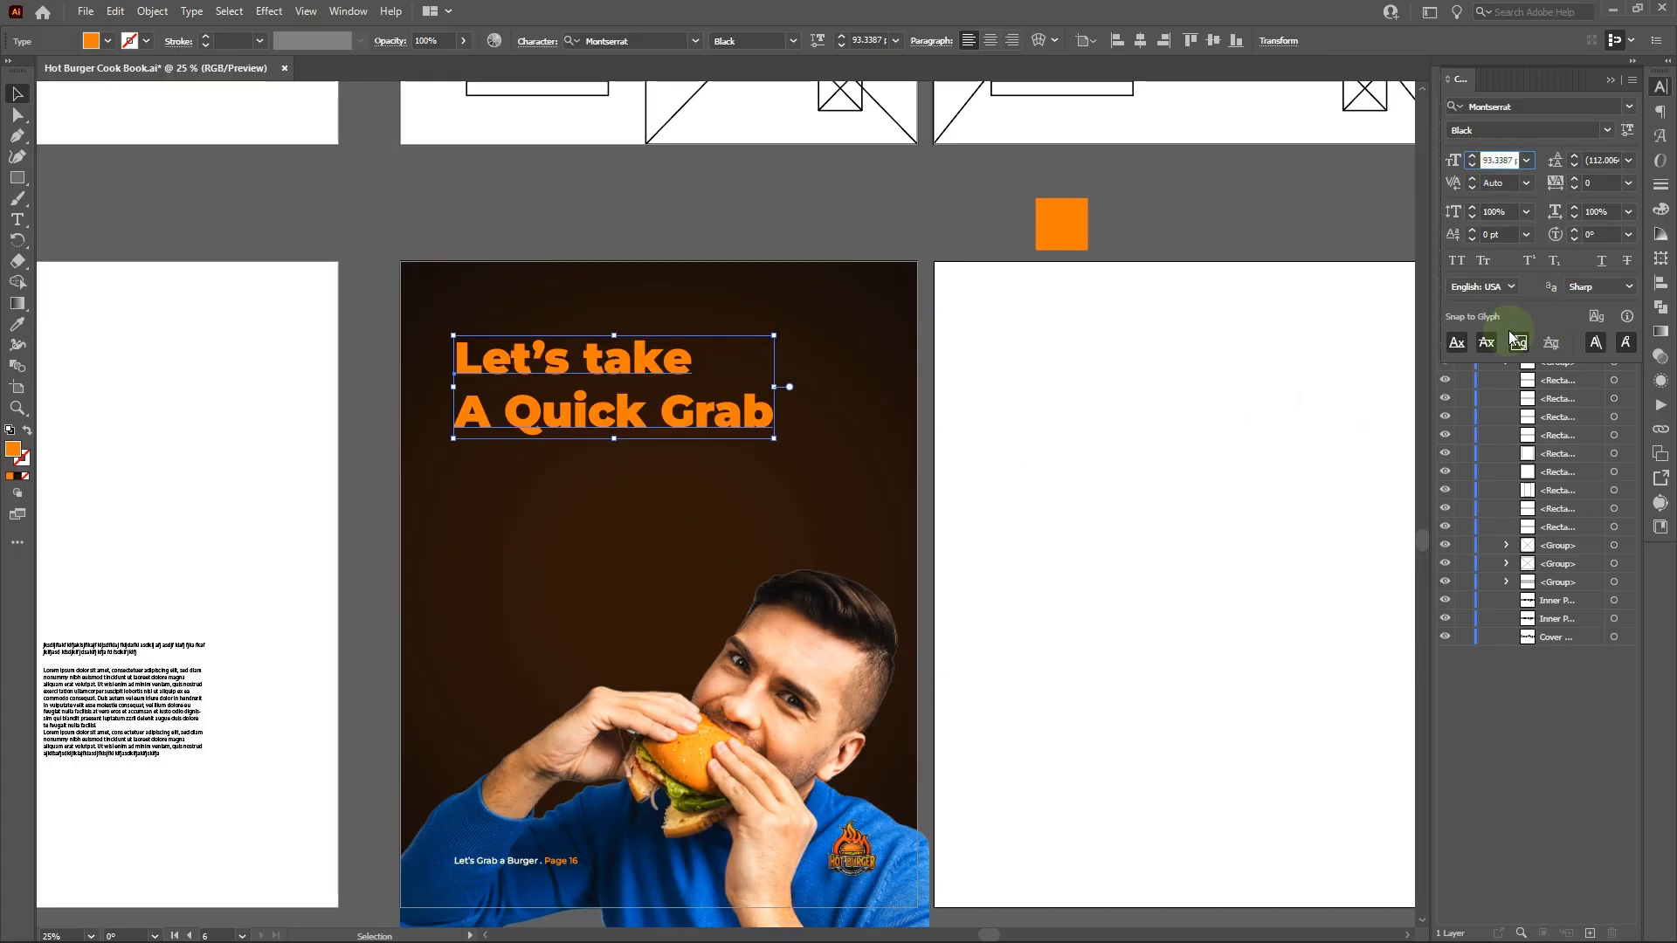
pyautogui.hotkey('ctrl', 'a')
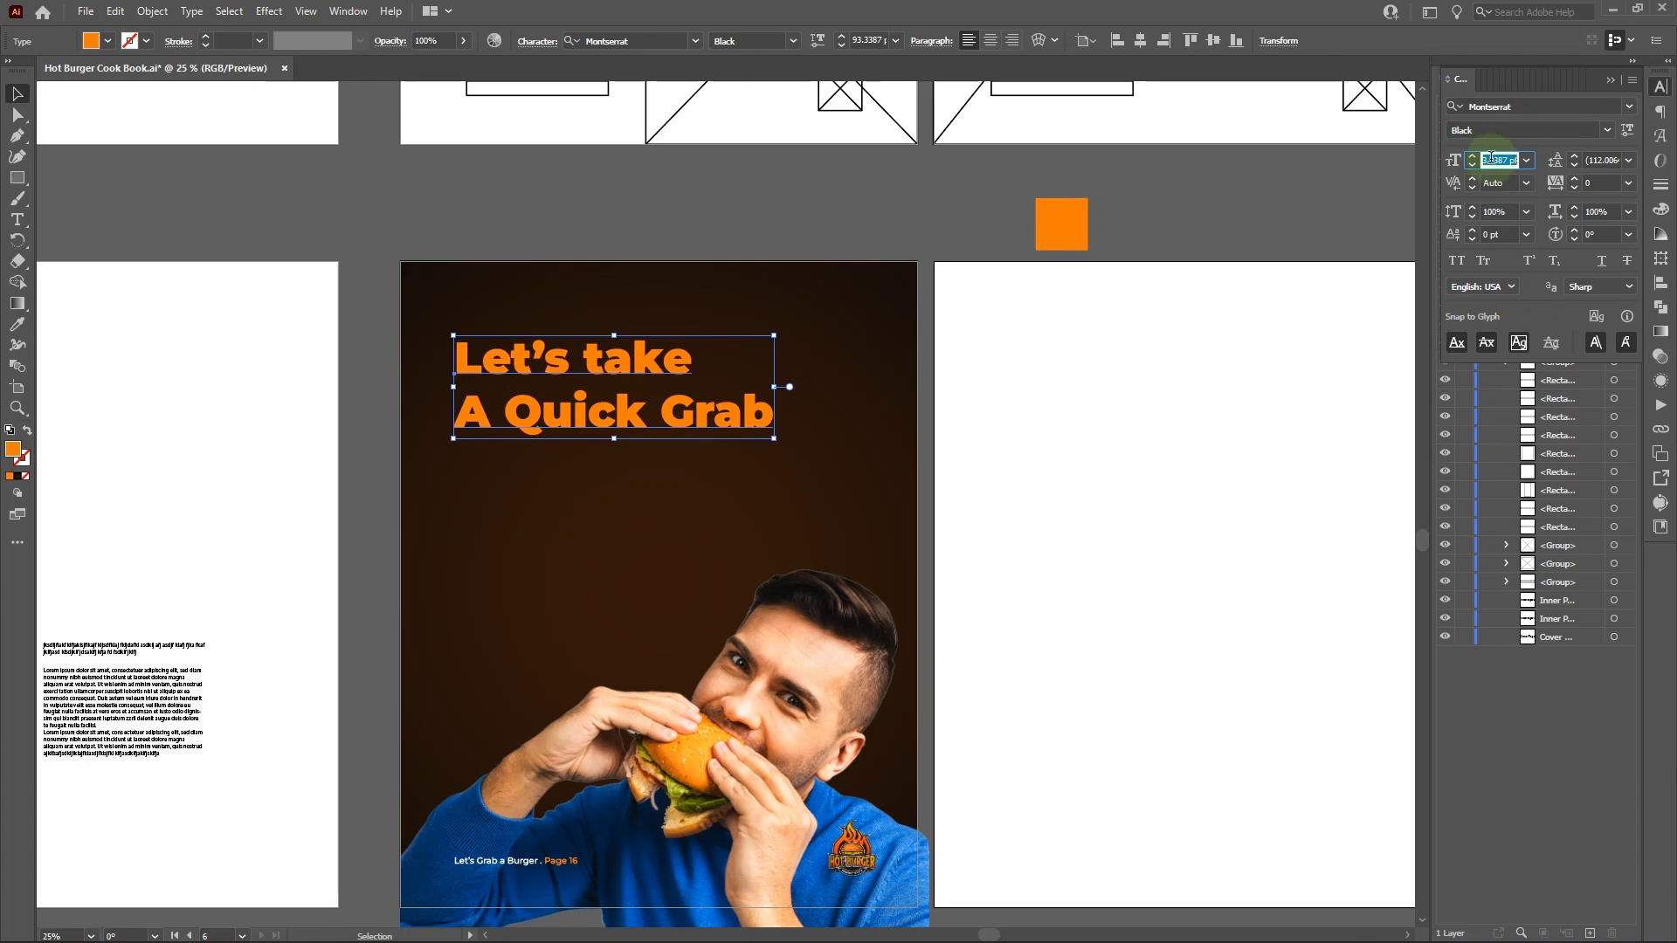
pyautogui.press('Escape')
pyautogui.click(1287, 369)
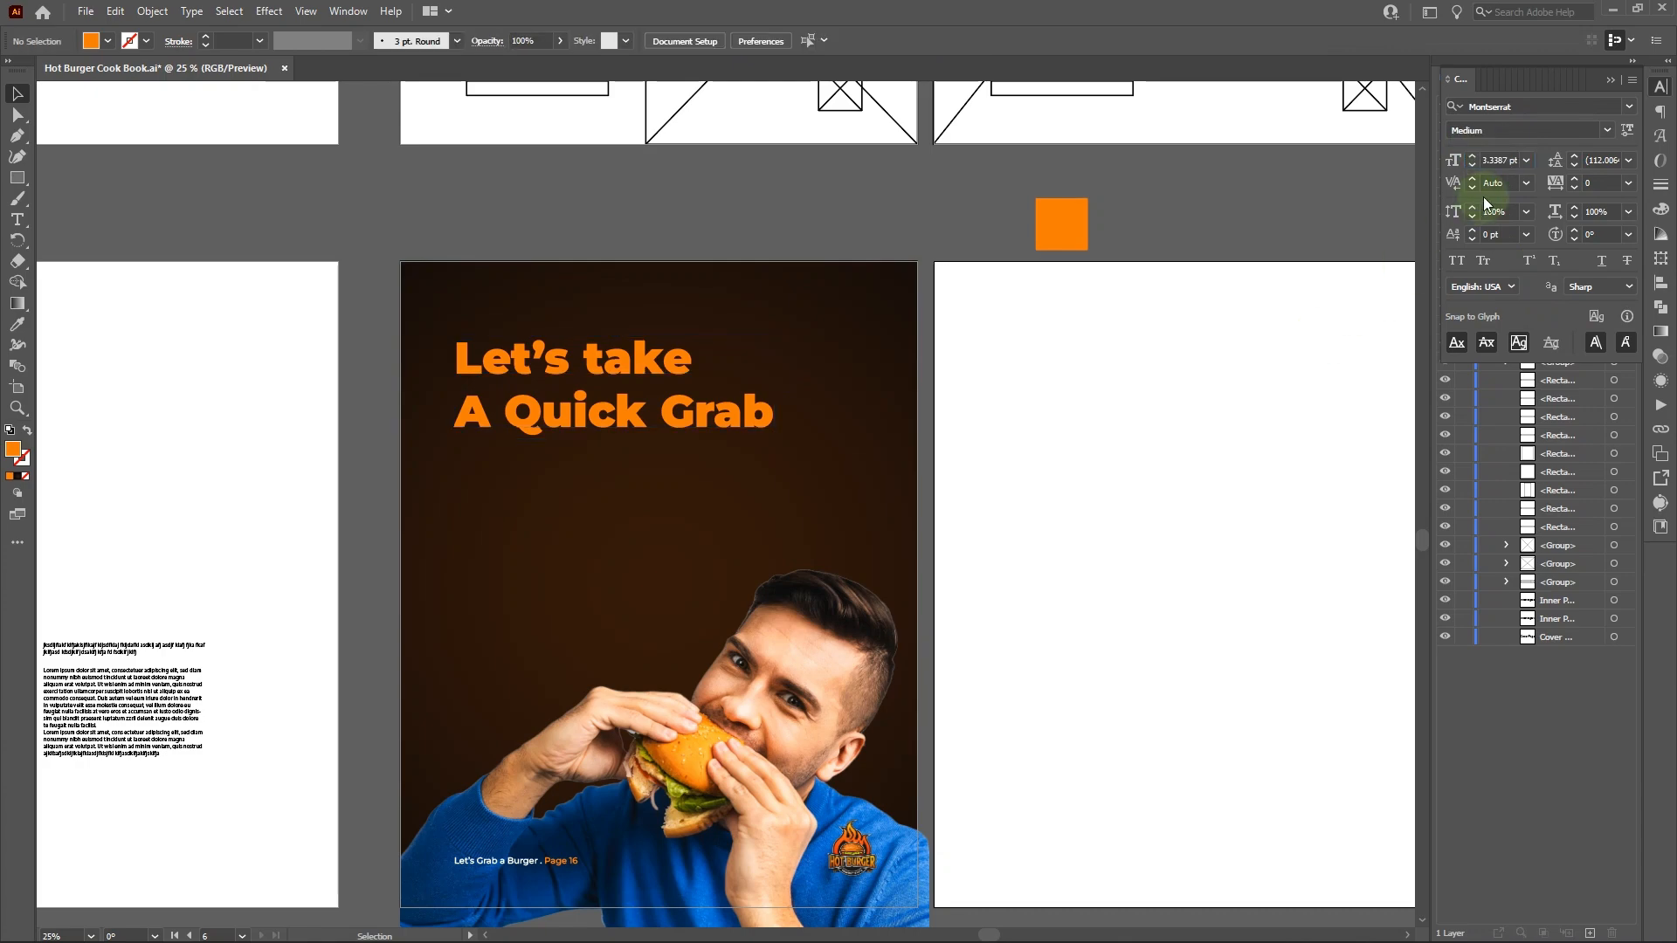
pyautogui.click(1524, 163)
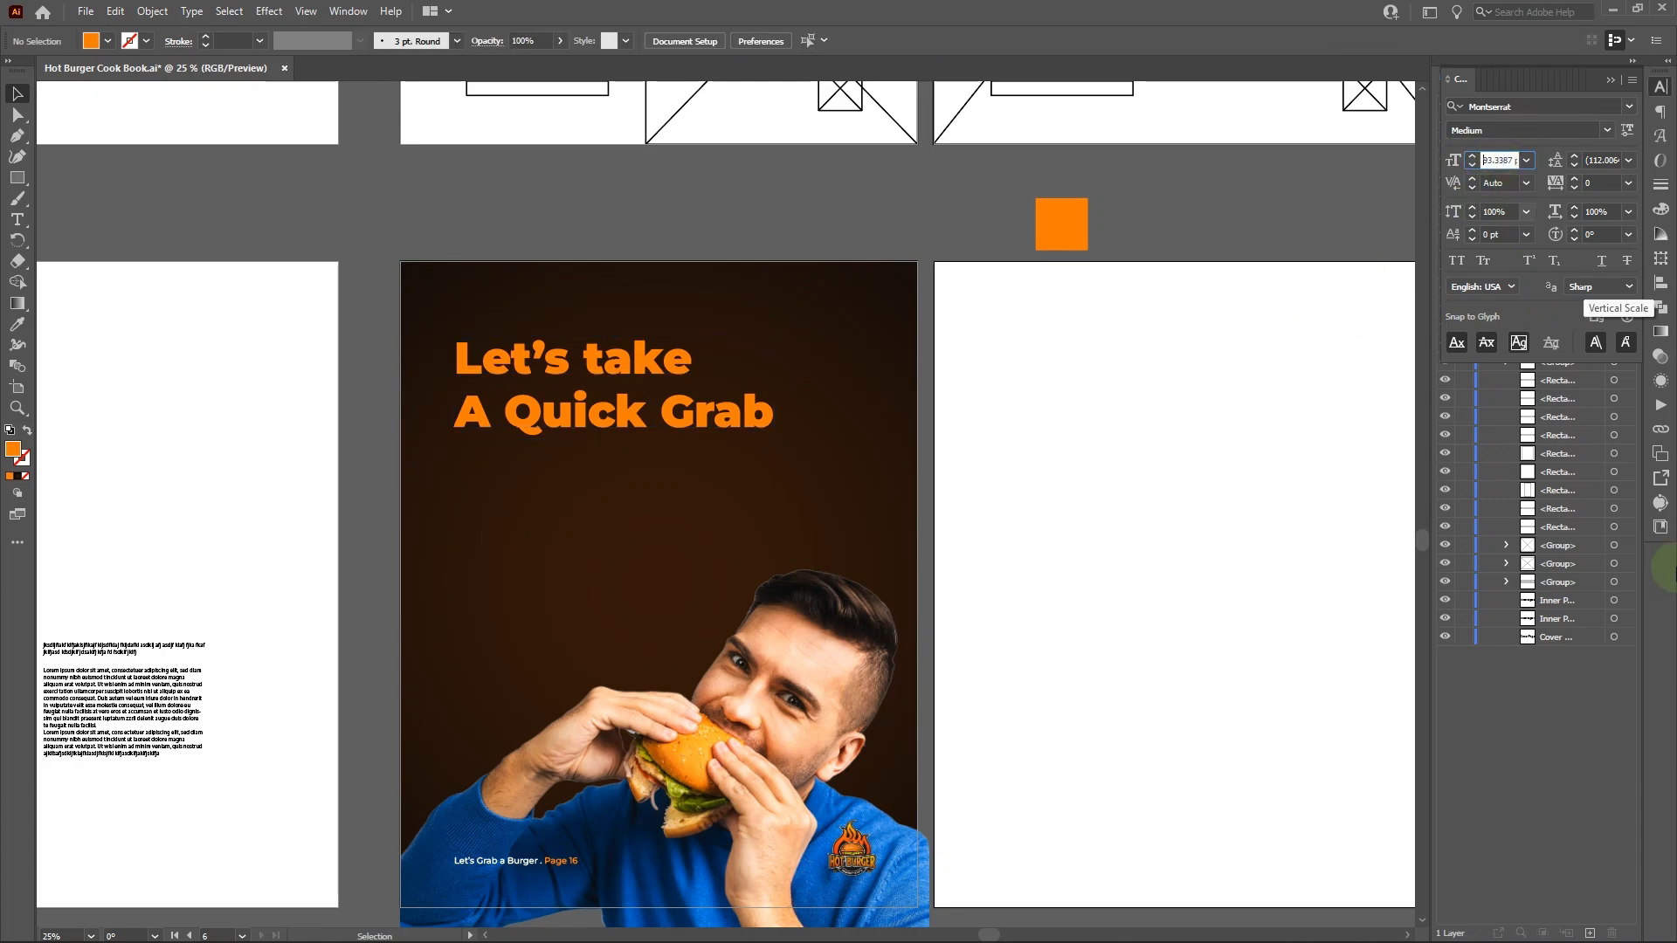
pyautogui.hotkey('ctrl', 'a')
pyautogui.write('5')
pyautogui.press('Return')
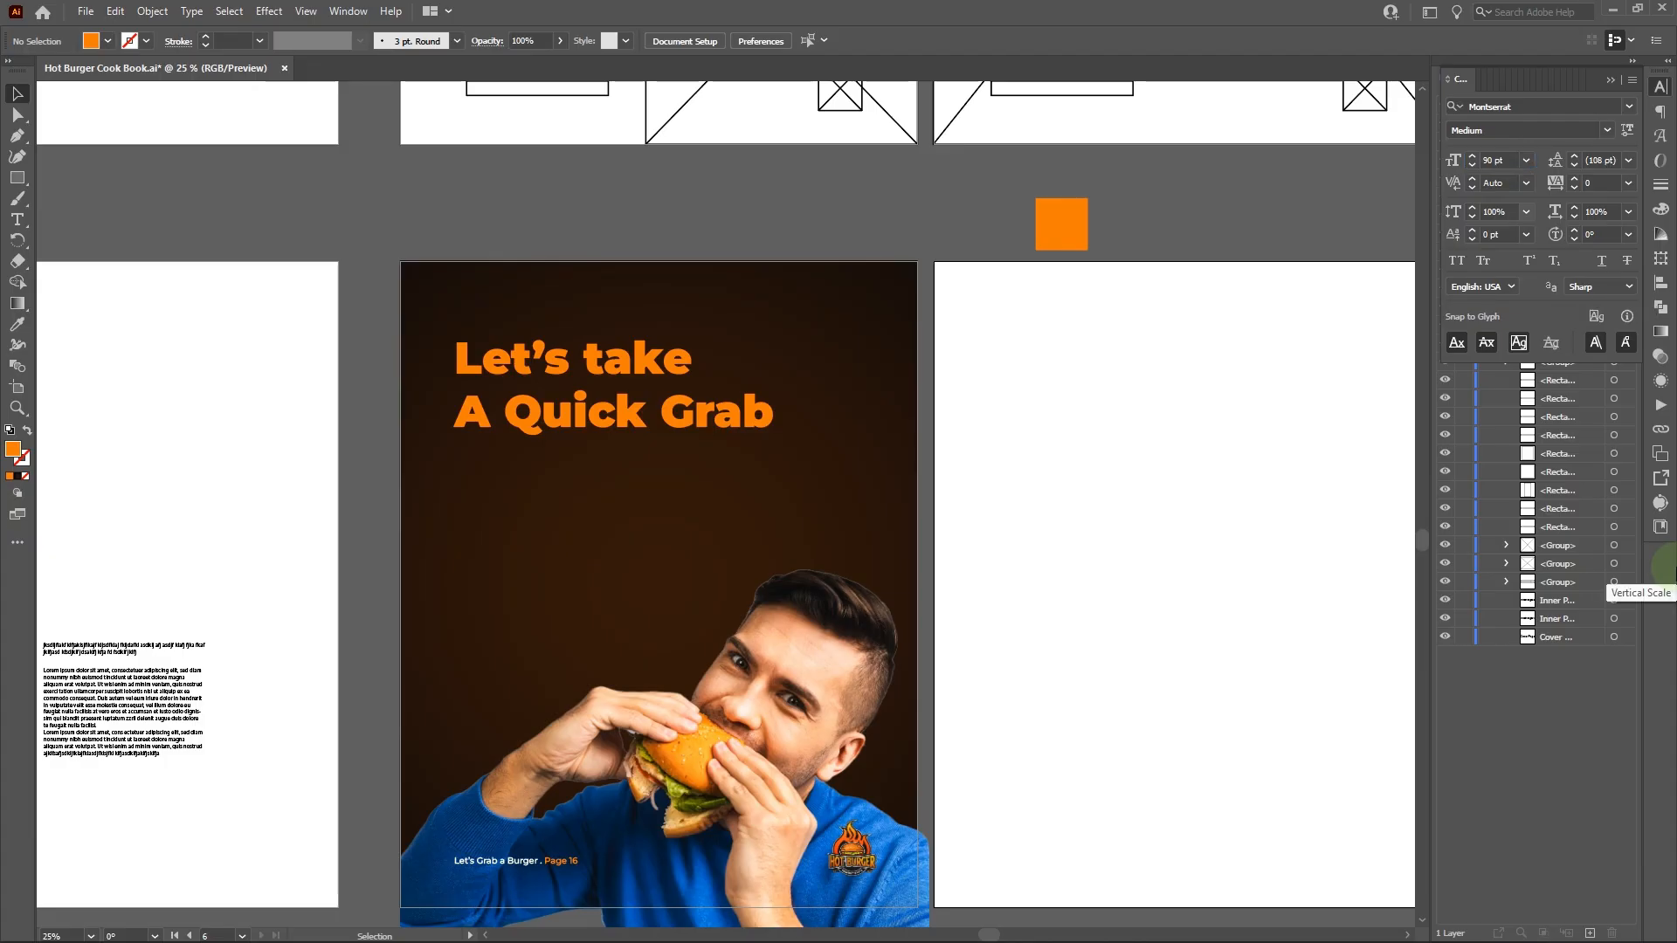
# - Set the title's font size to 80 pt, after trying 90 pt
pyautogui.click(584, 411)
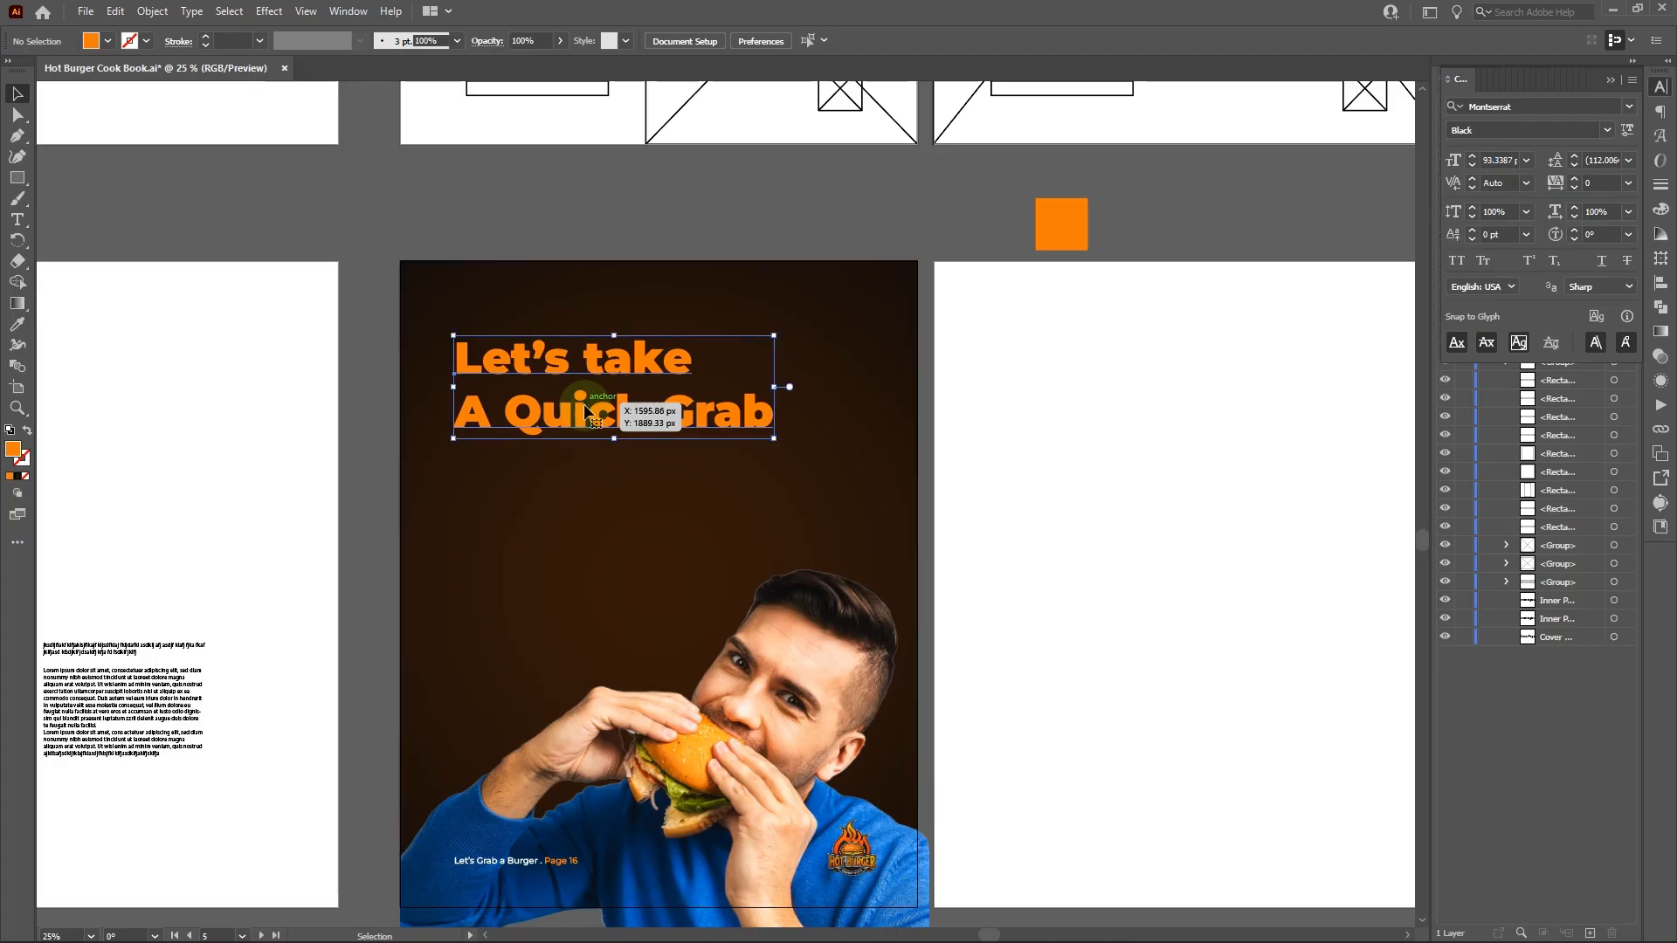
pyautogui.click(1488, 160)
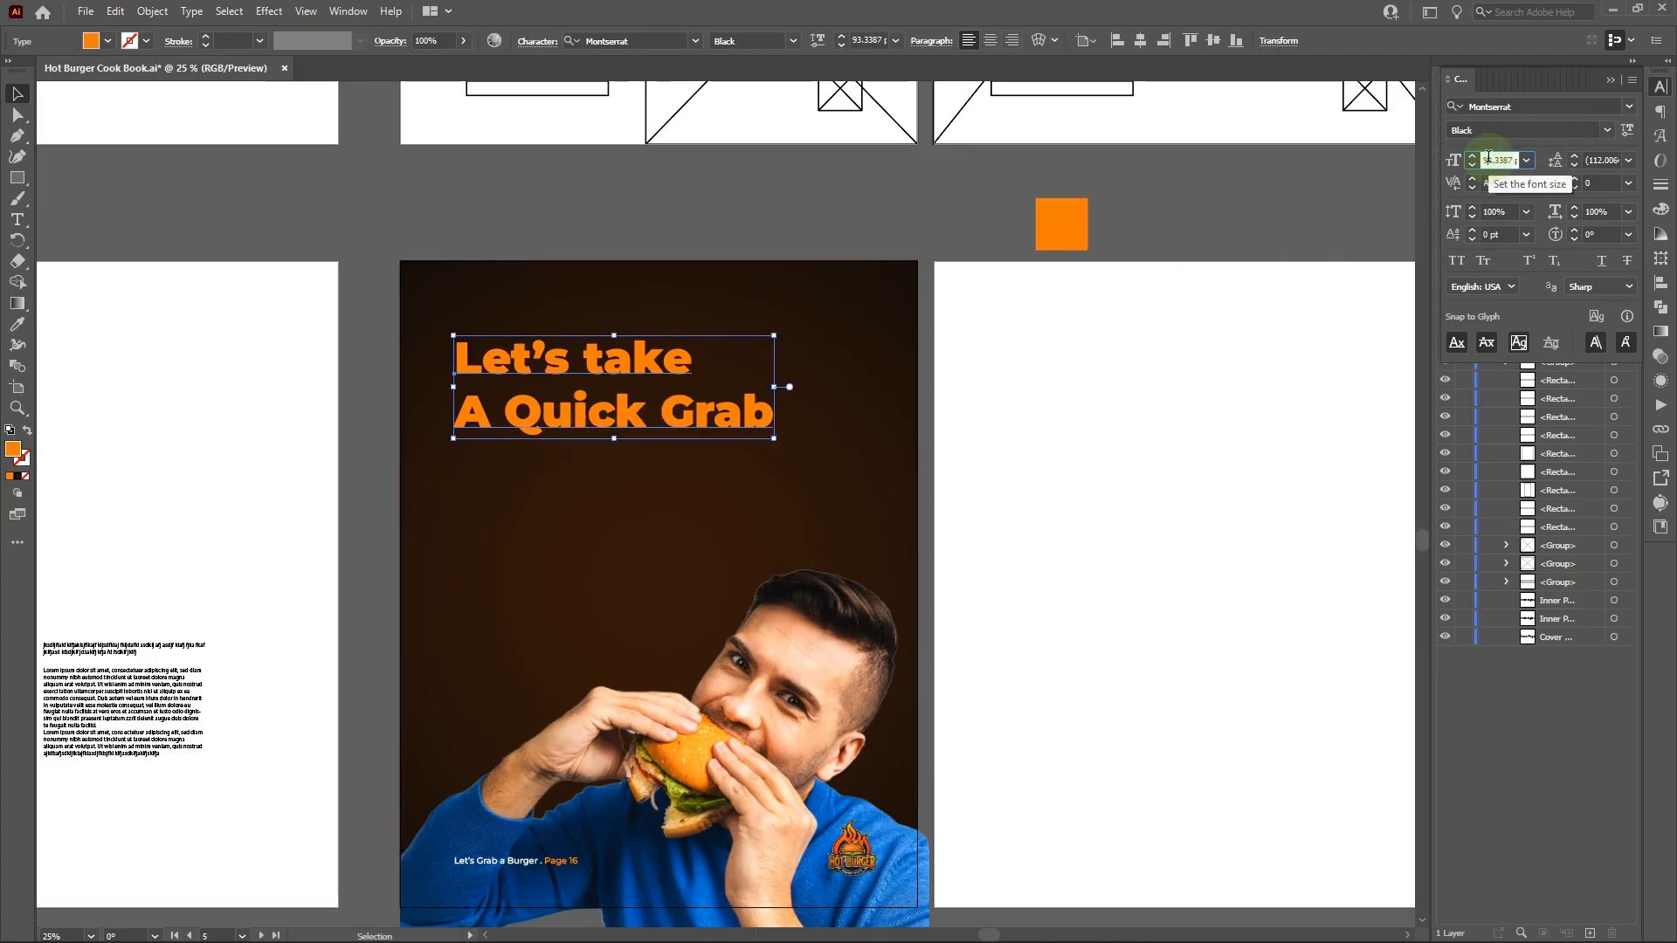
pyautogui.doubleClick(1488, 160)
pyautogui.write('90')
pyautogui.press('Return')
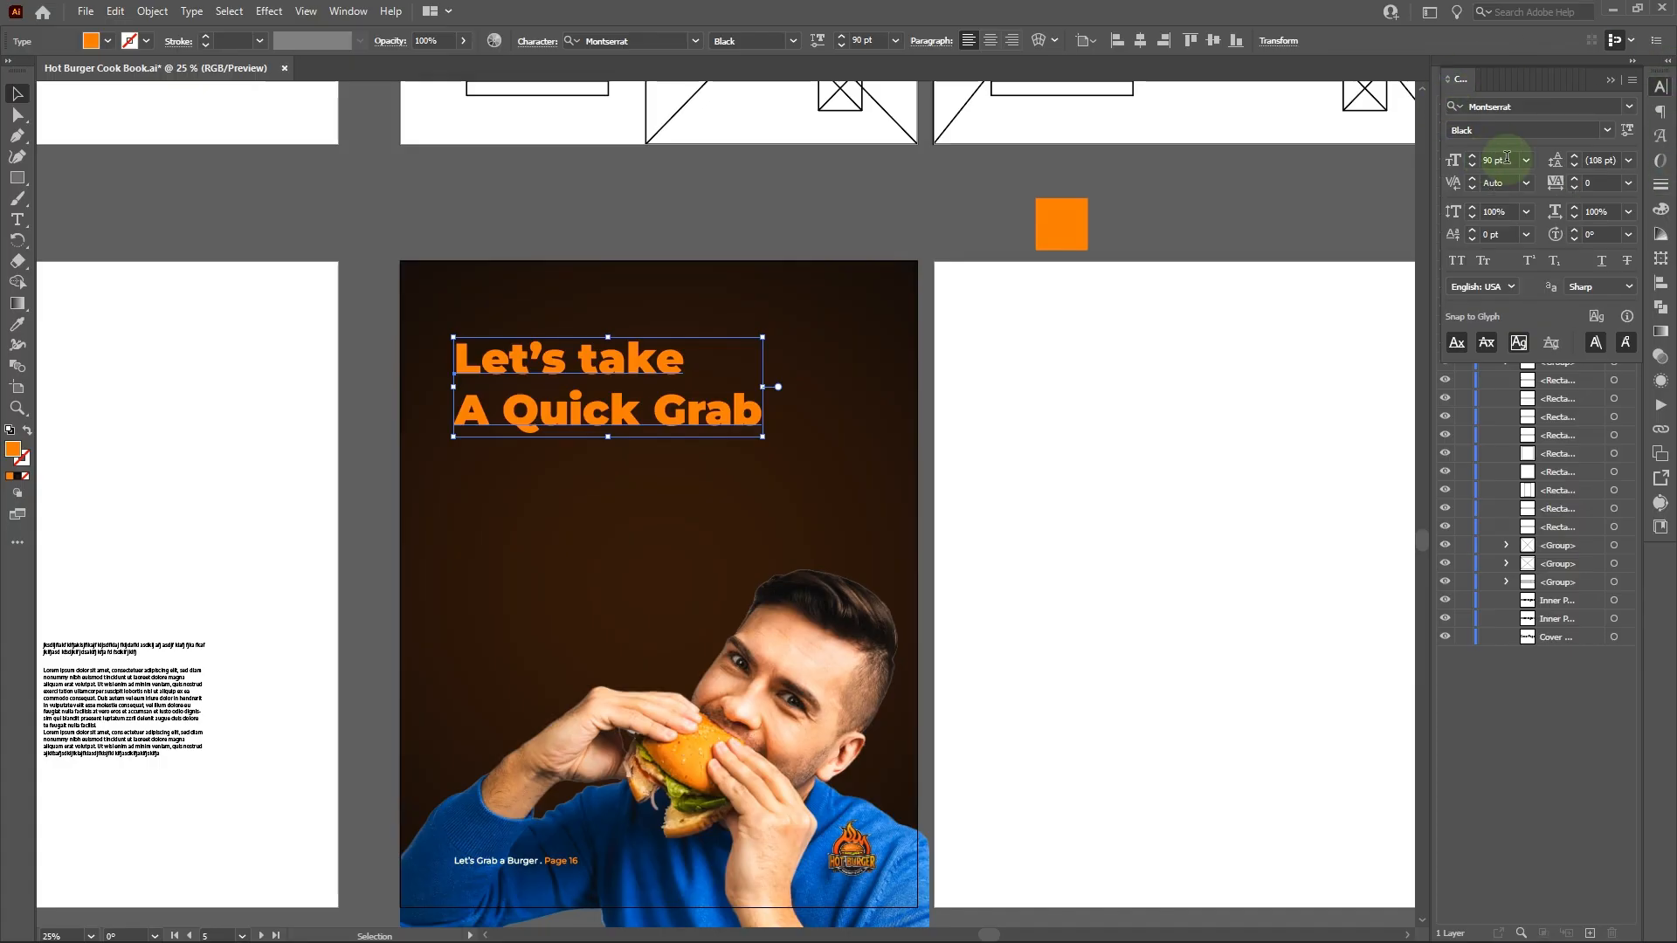
pyautogui.doubleClick(1504, 160)
pyautogui.write('80')
pyautogui.press('Return')
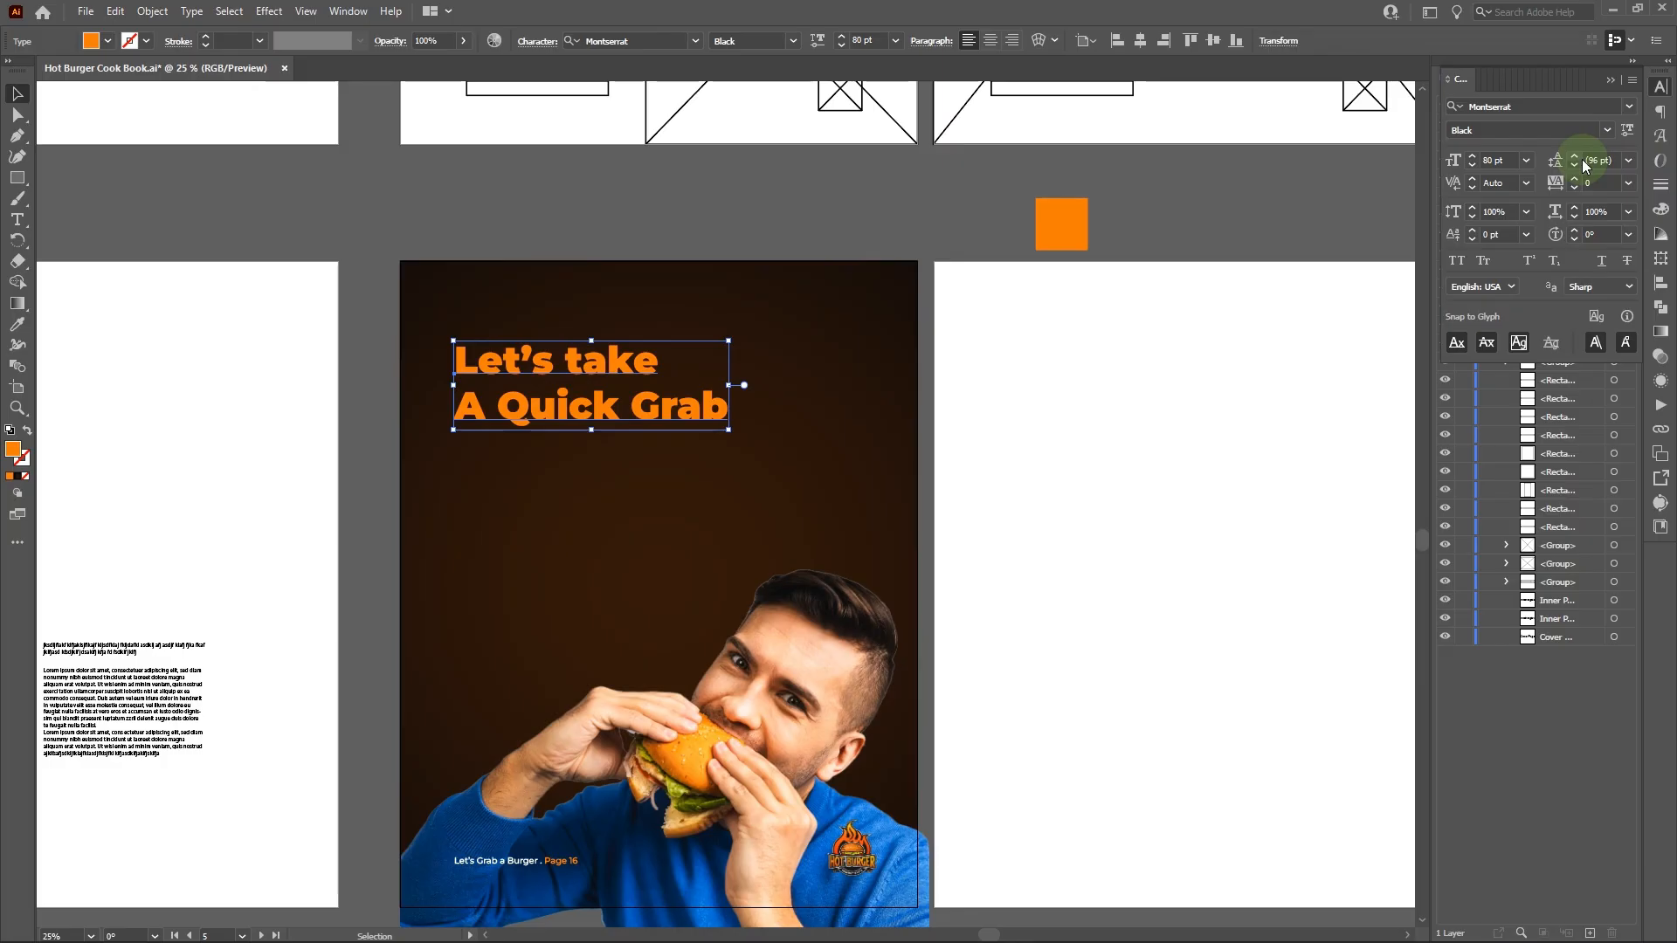
# - Tighten the title's leading to 70 pt, trying the 72 pt preset first
pyautogui.click(1629, 161)
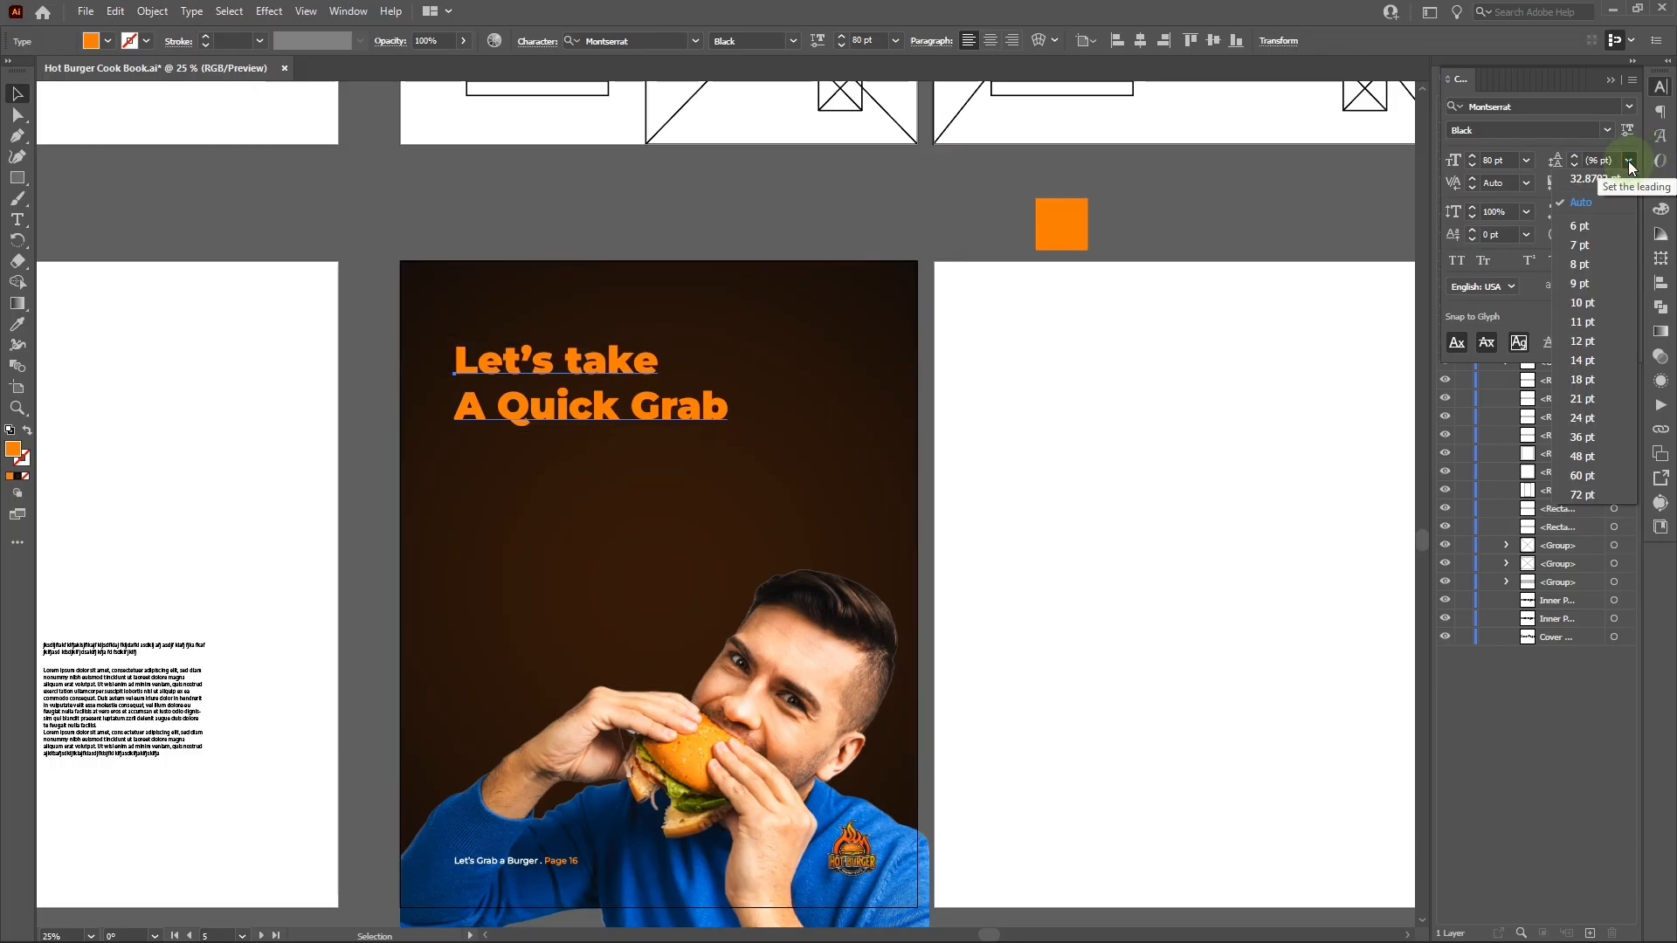
pyautogui.click(1583, 495)
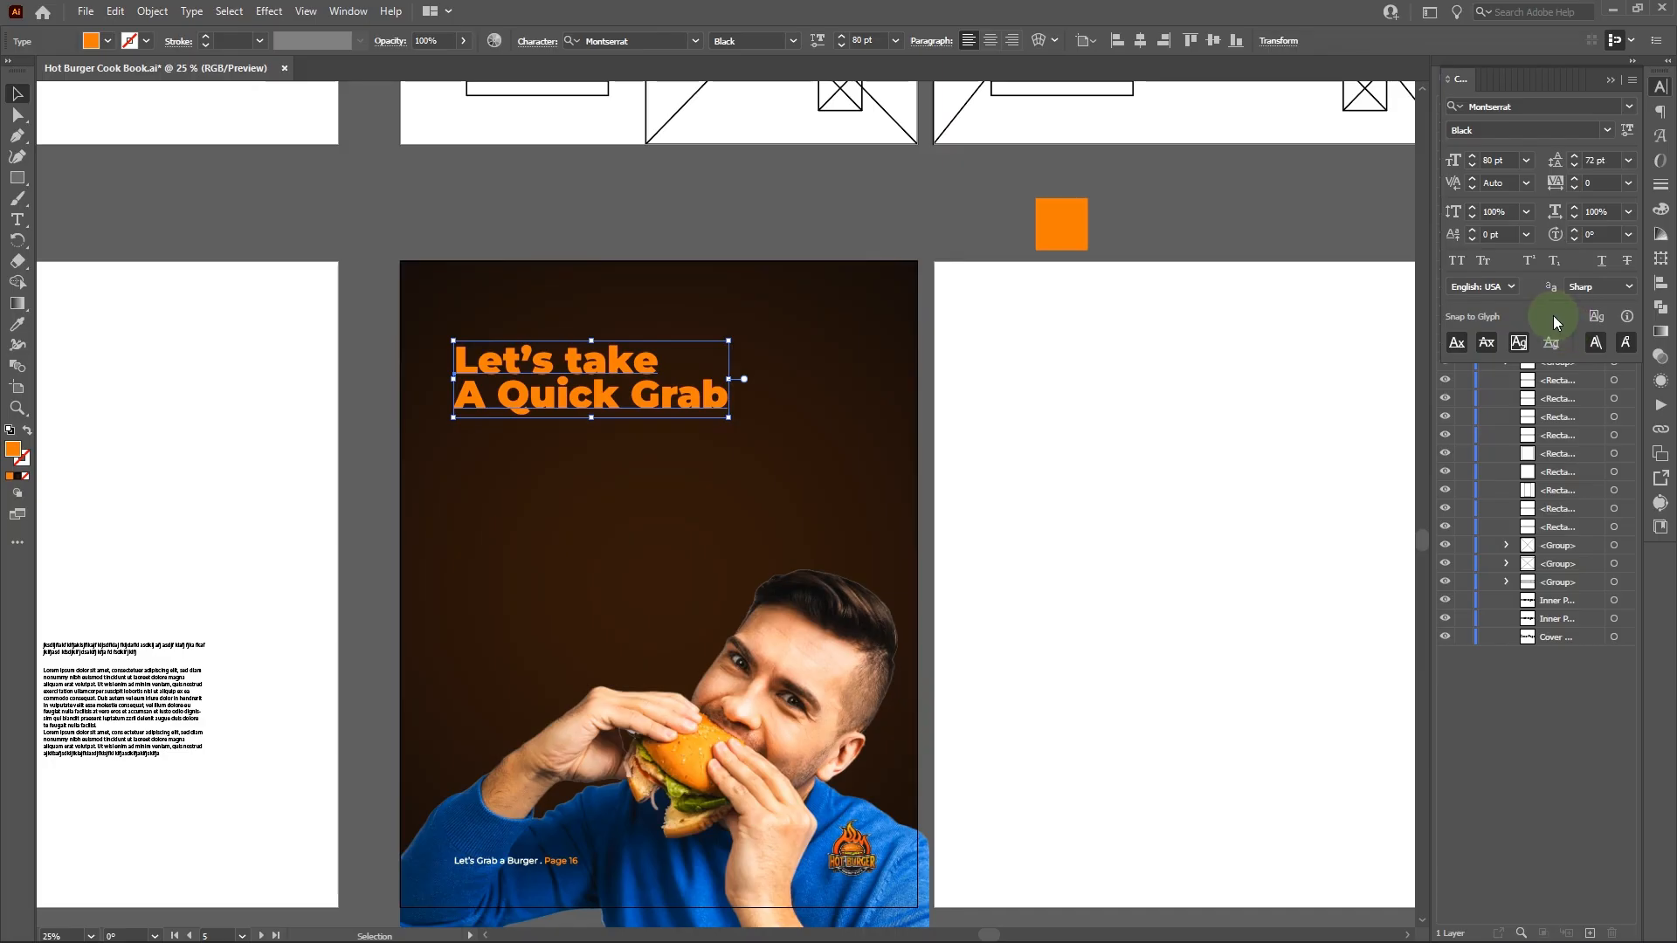
pyautogui.click(1608, 158)
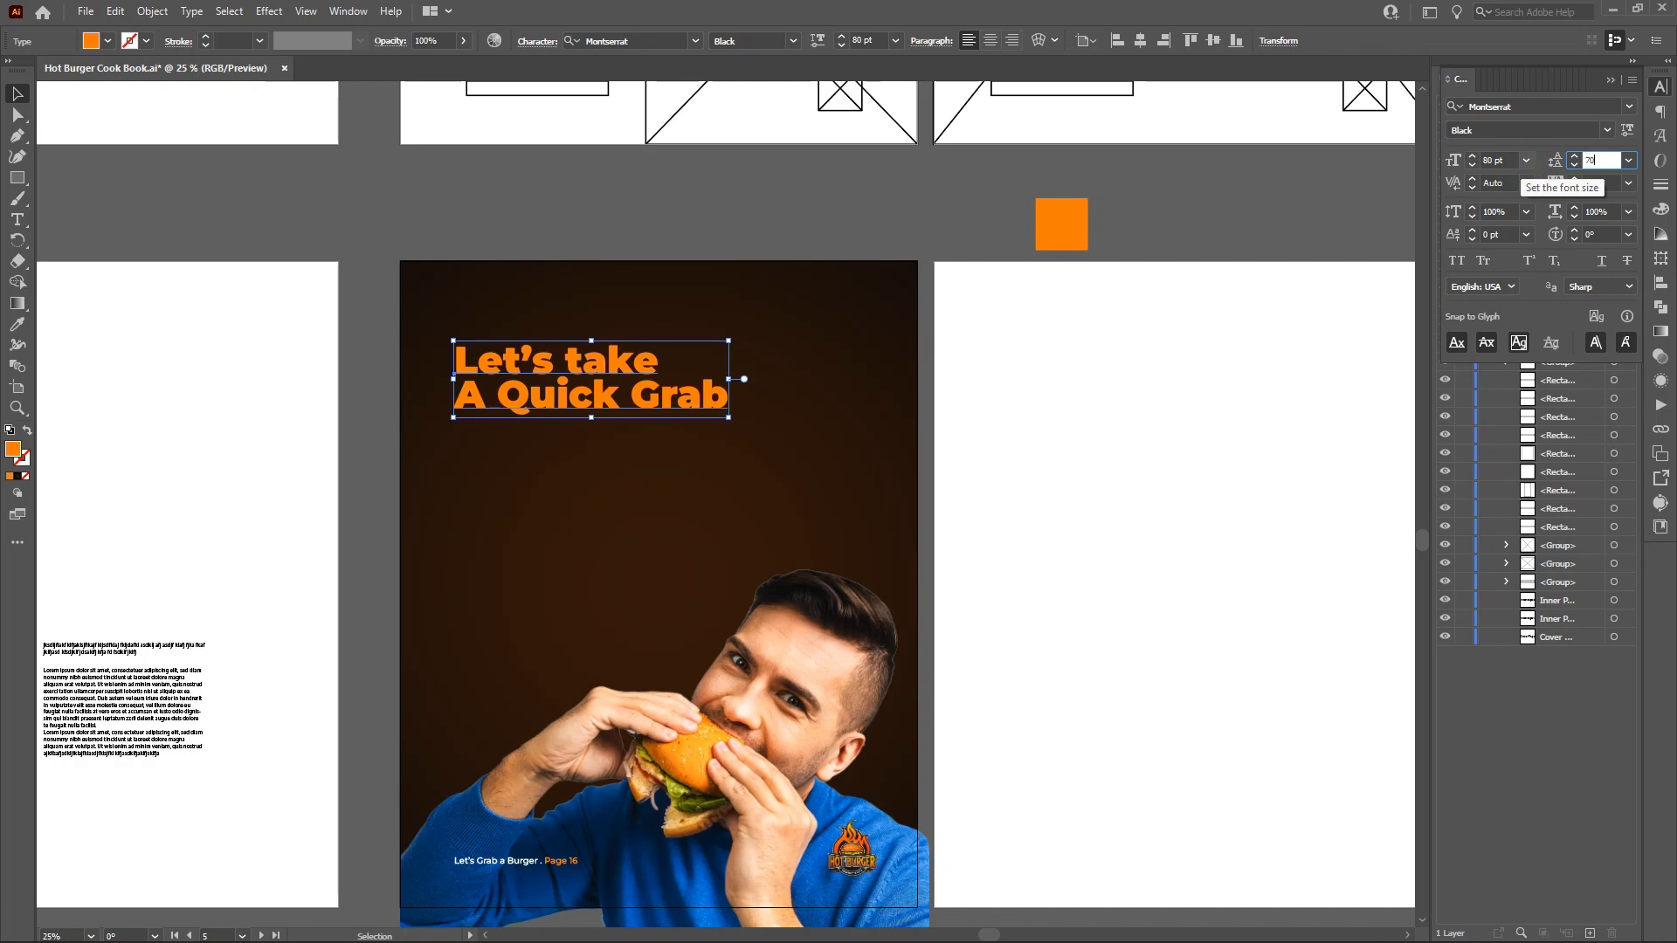
pyautogui.write('70')
pyautogui.press('Return')
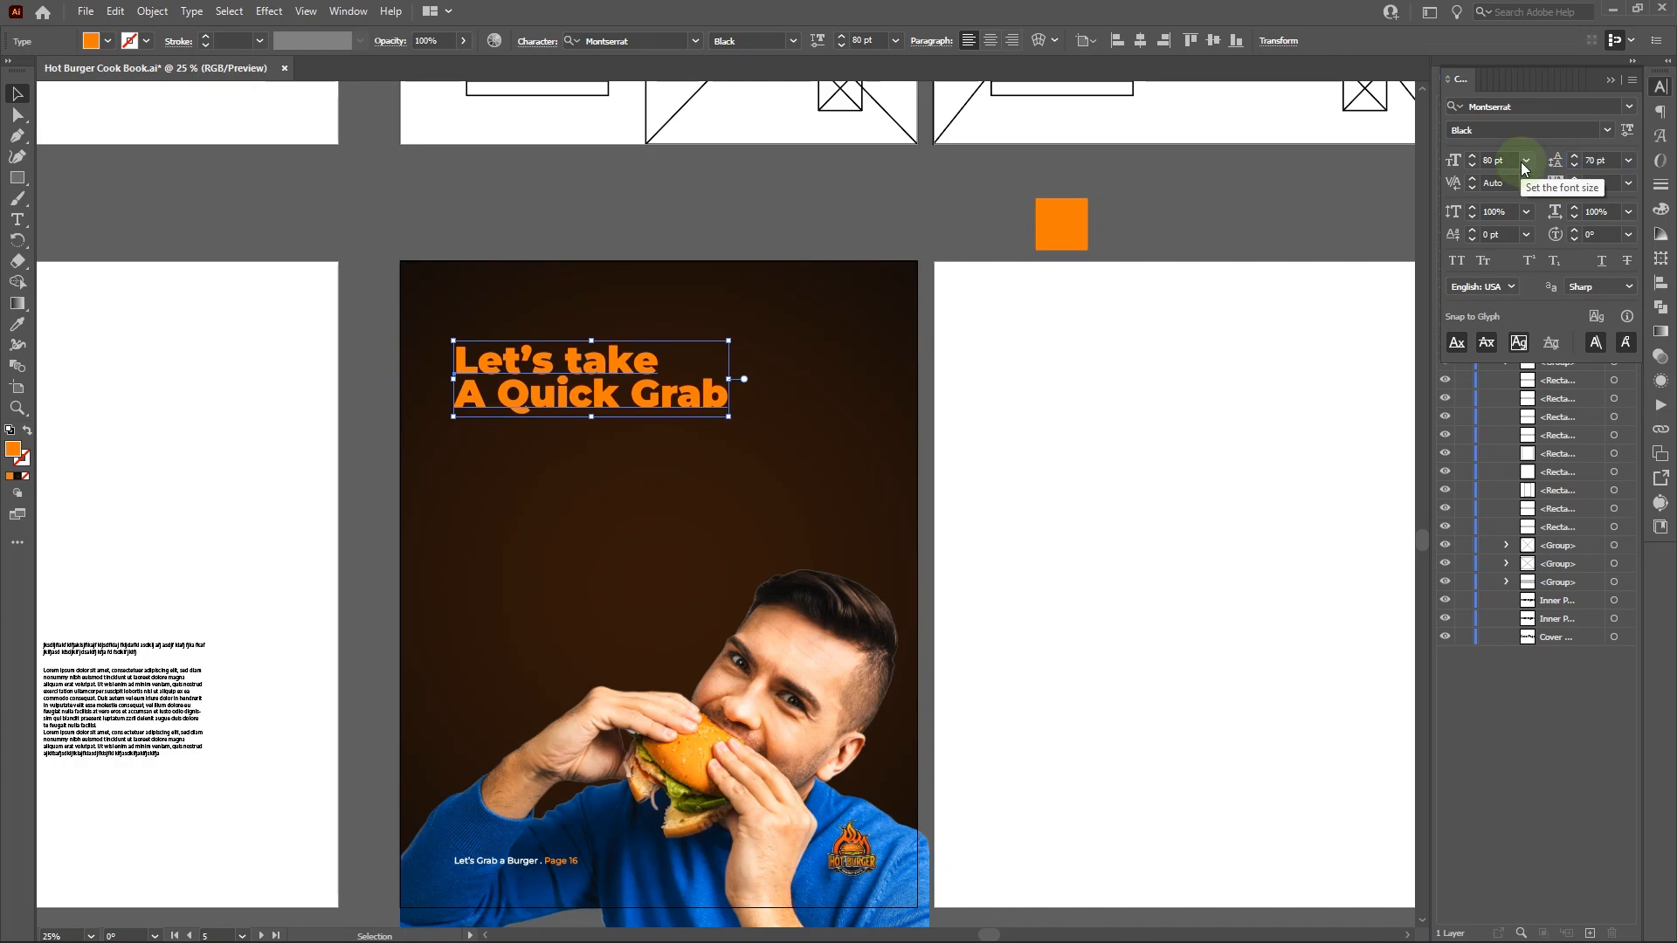
pyautogui.click(765, 212)
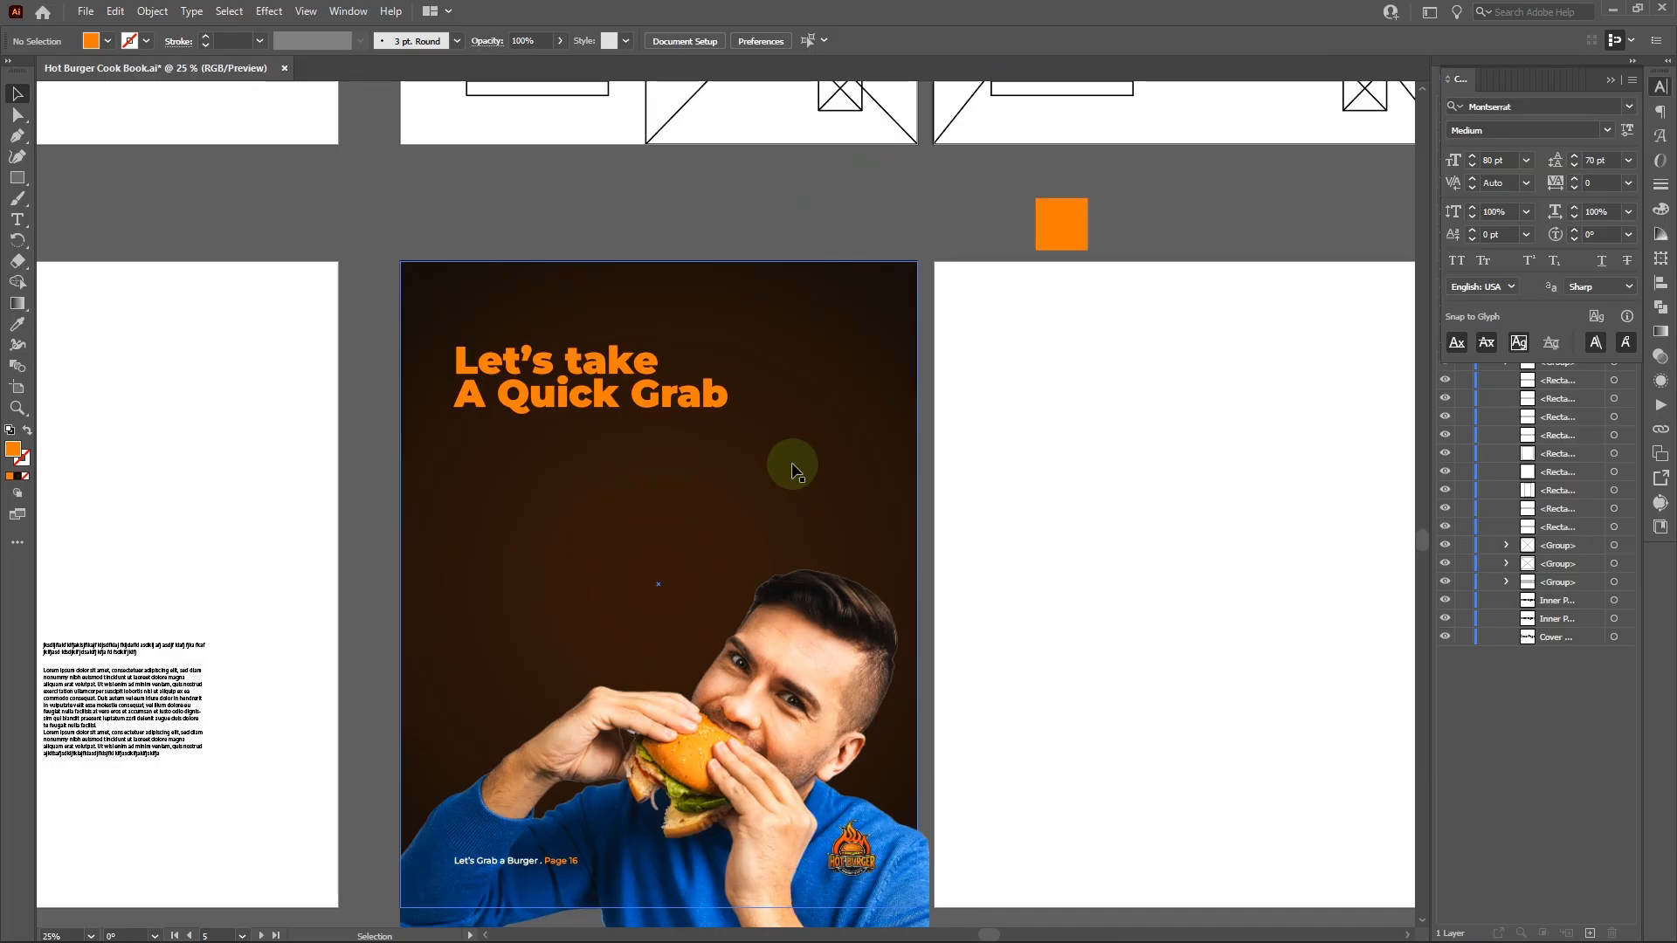
# - Reduce the tracking of the two-line title to -20
pyautogui.click(656, 407)
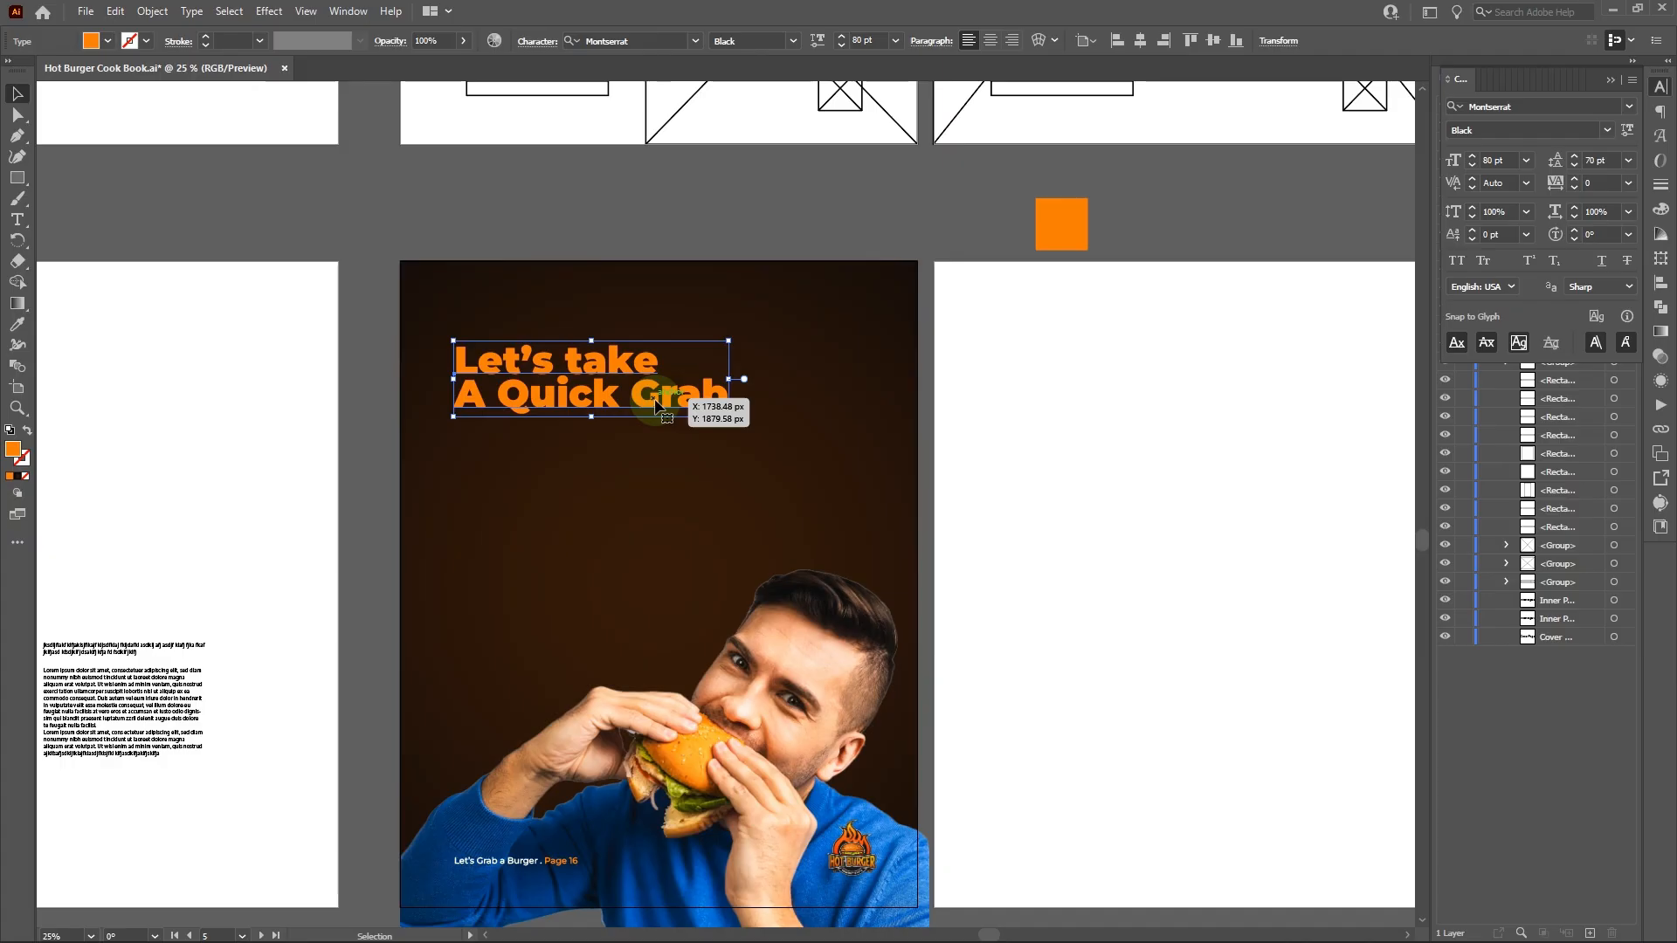
pyautogui.click(1573, 187)
pyautogui.click(1573, 187)
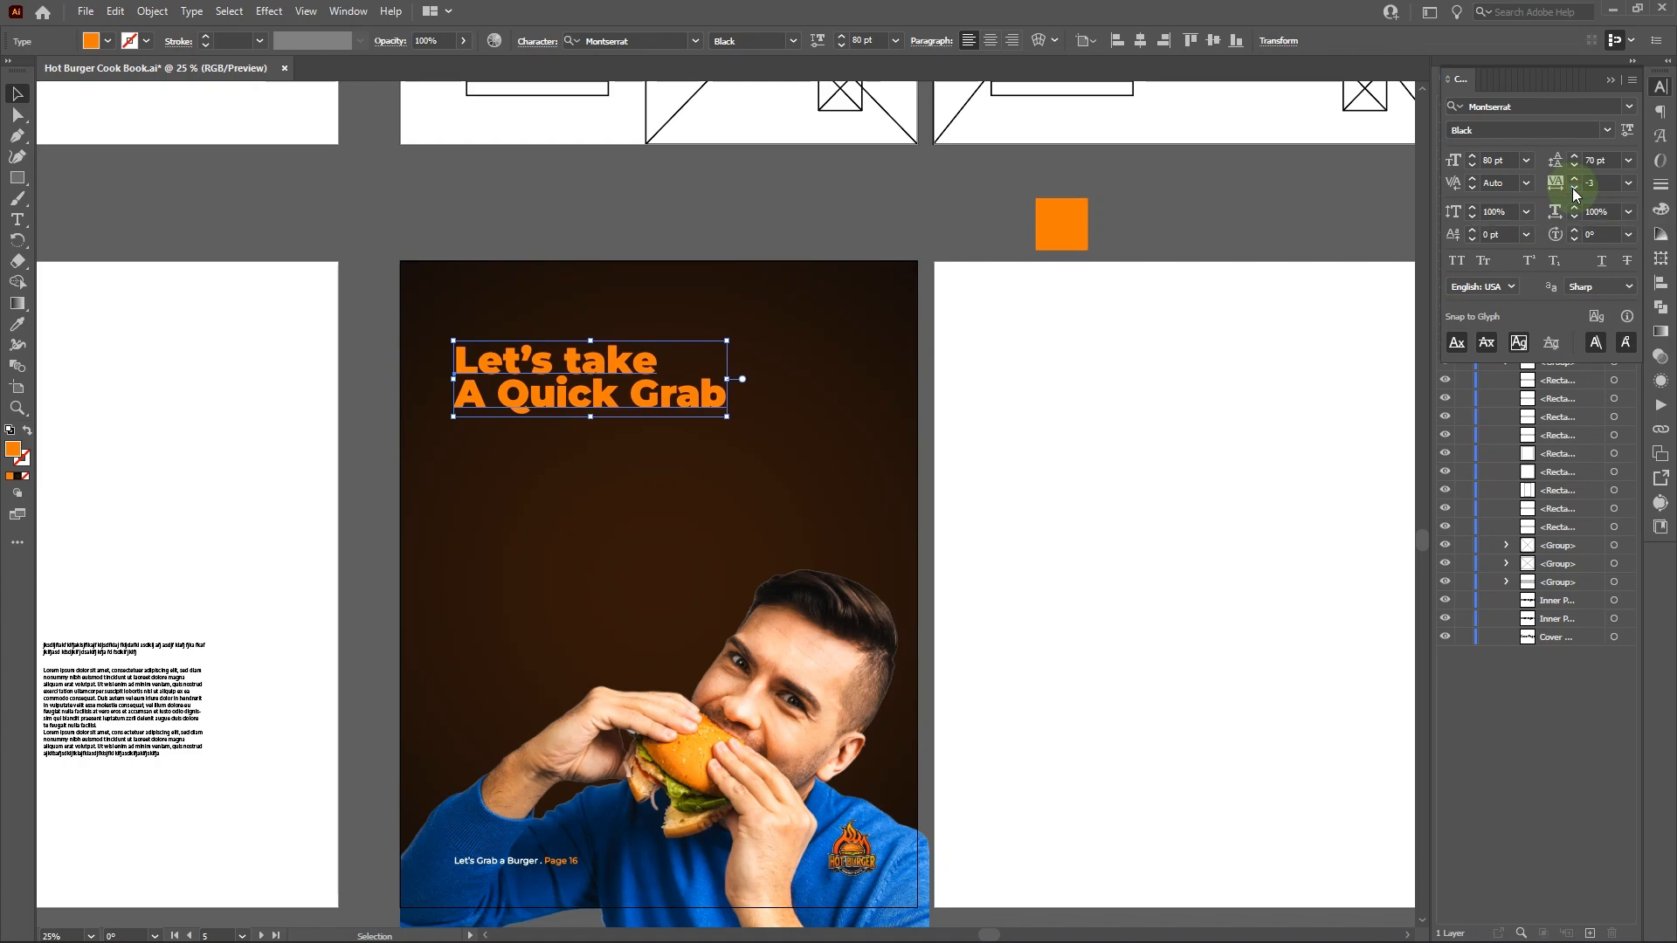
pyautogui.click(1573, 187)
pyautogui.click(1574, 187)
pyautogui.click(1573, 187)
pyautogui.click(1573, 187)
pyautogui.click(1573, 187)
pyautogui.click(1573, 187)
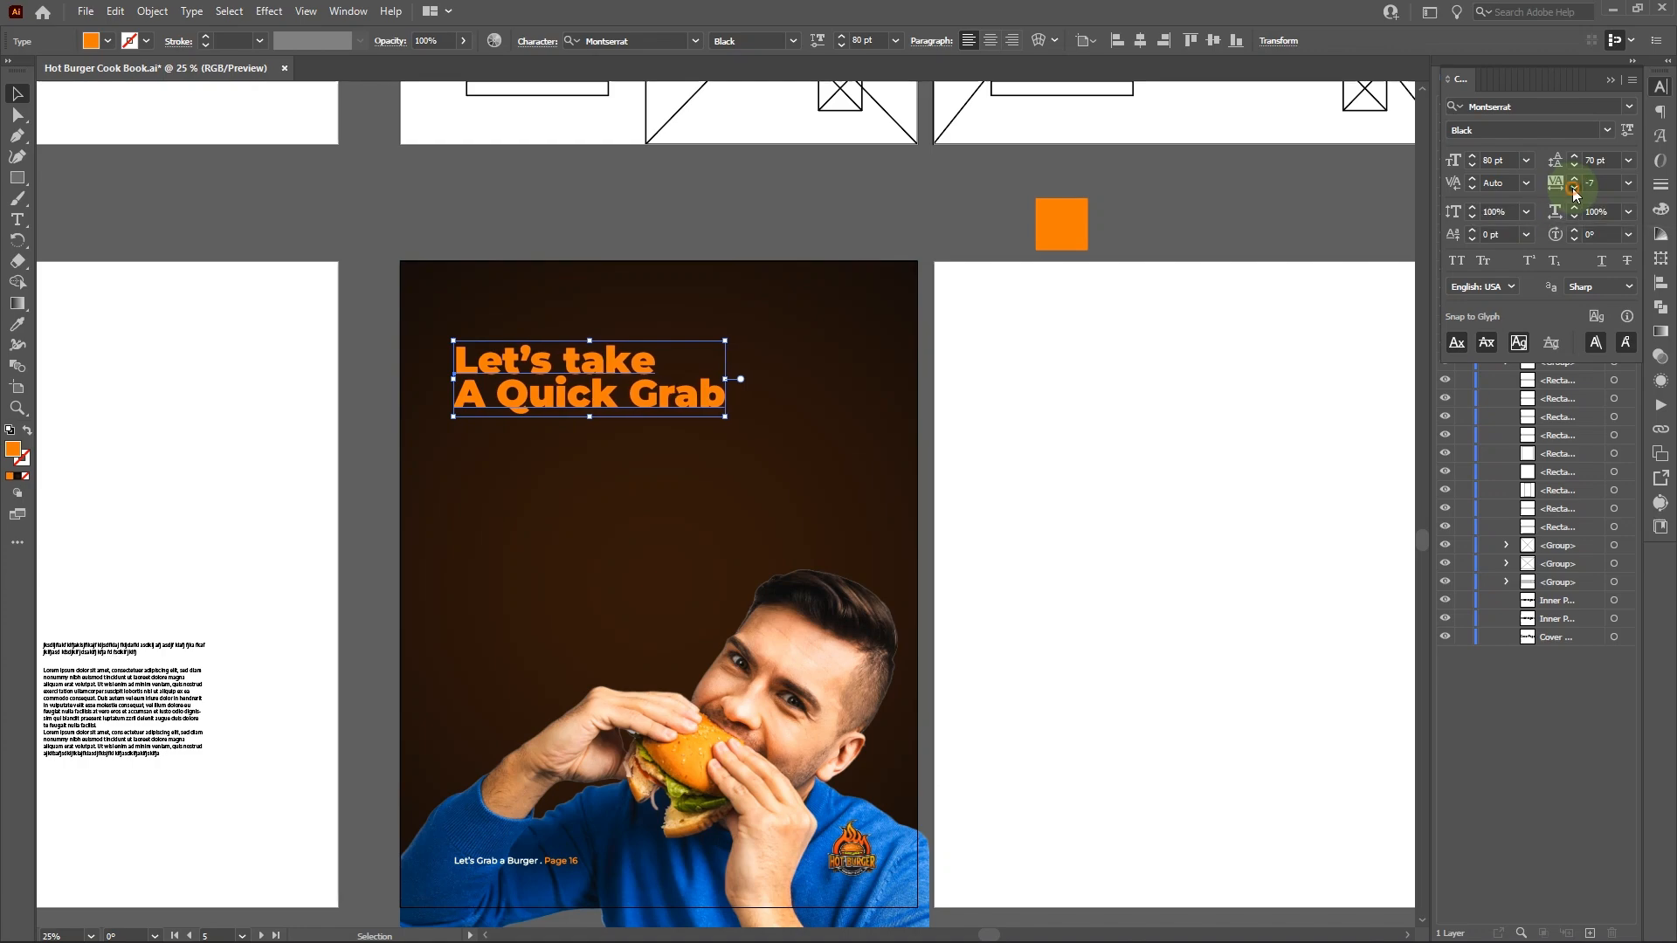
pyautogui.click(1573, 187)
pyautogui.click(1573, 187)
pyautogui.click(1573, 187)
pyautogui.click(1573, 187)
pyautogui.click(1573, 187)
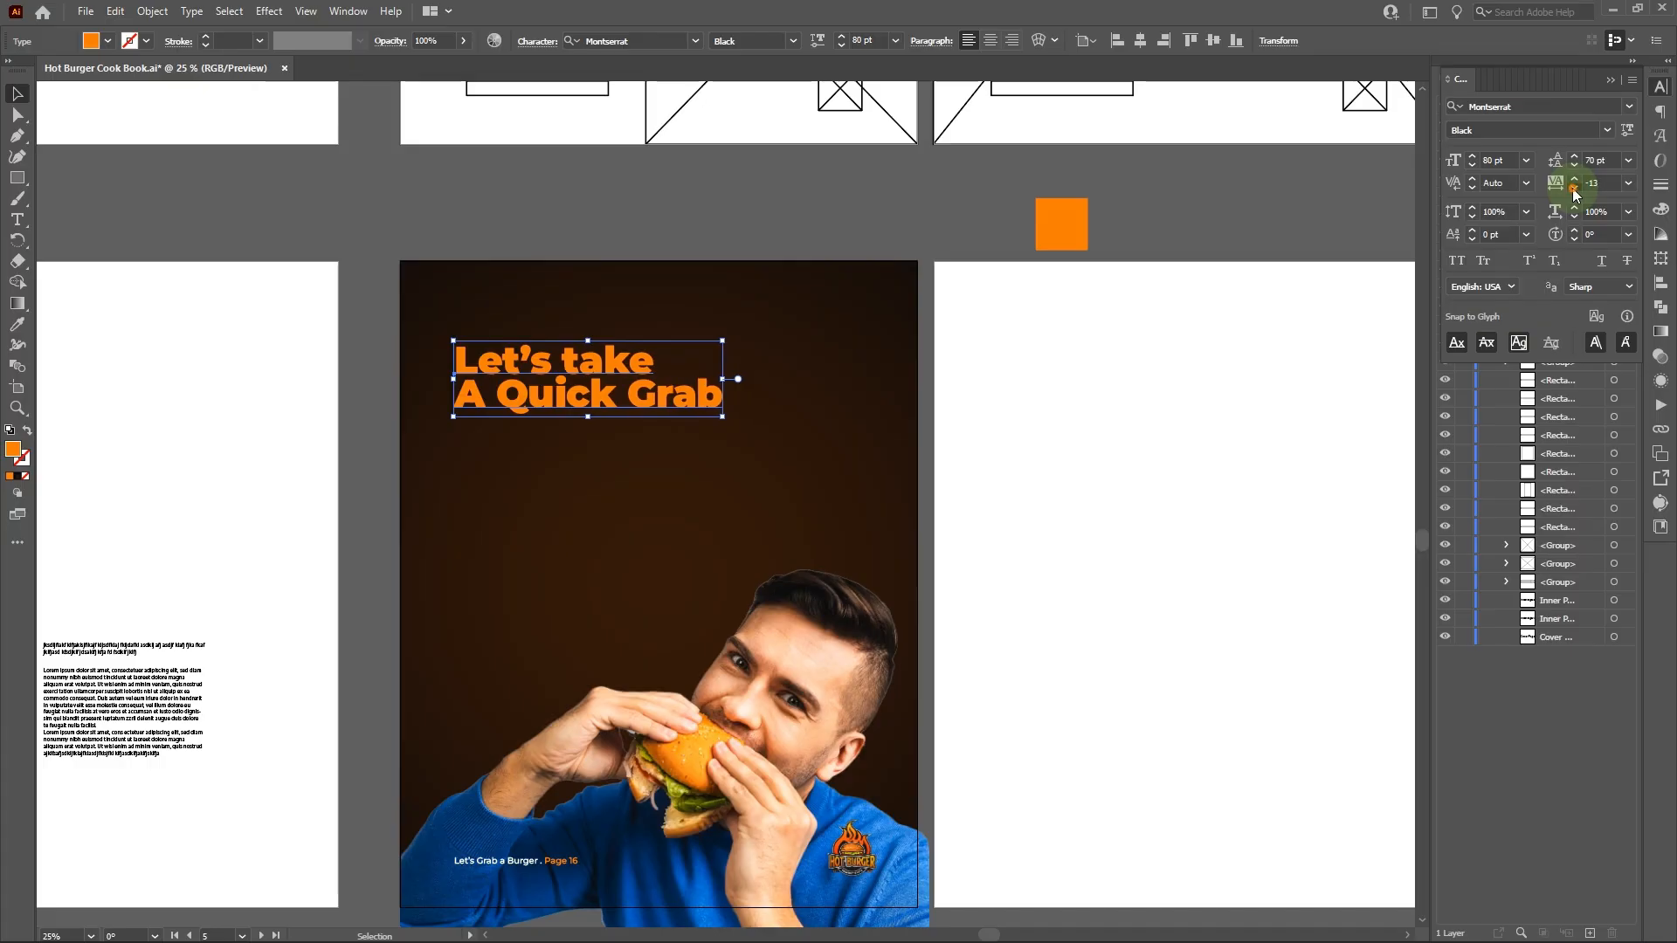
pyautogui.click(1573, 187)
pyautogui.click(1573, 187)
pyautogui.click(1574, 187)
pyautogui.click(1574, 189)
pyautogui.click(1574, 188)
pyautogui.click(1574, 189)
pyautogui.click(1574, 189)
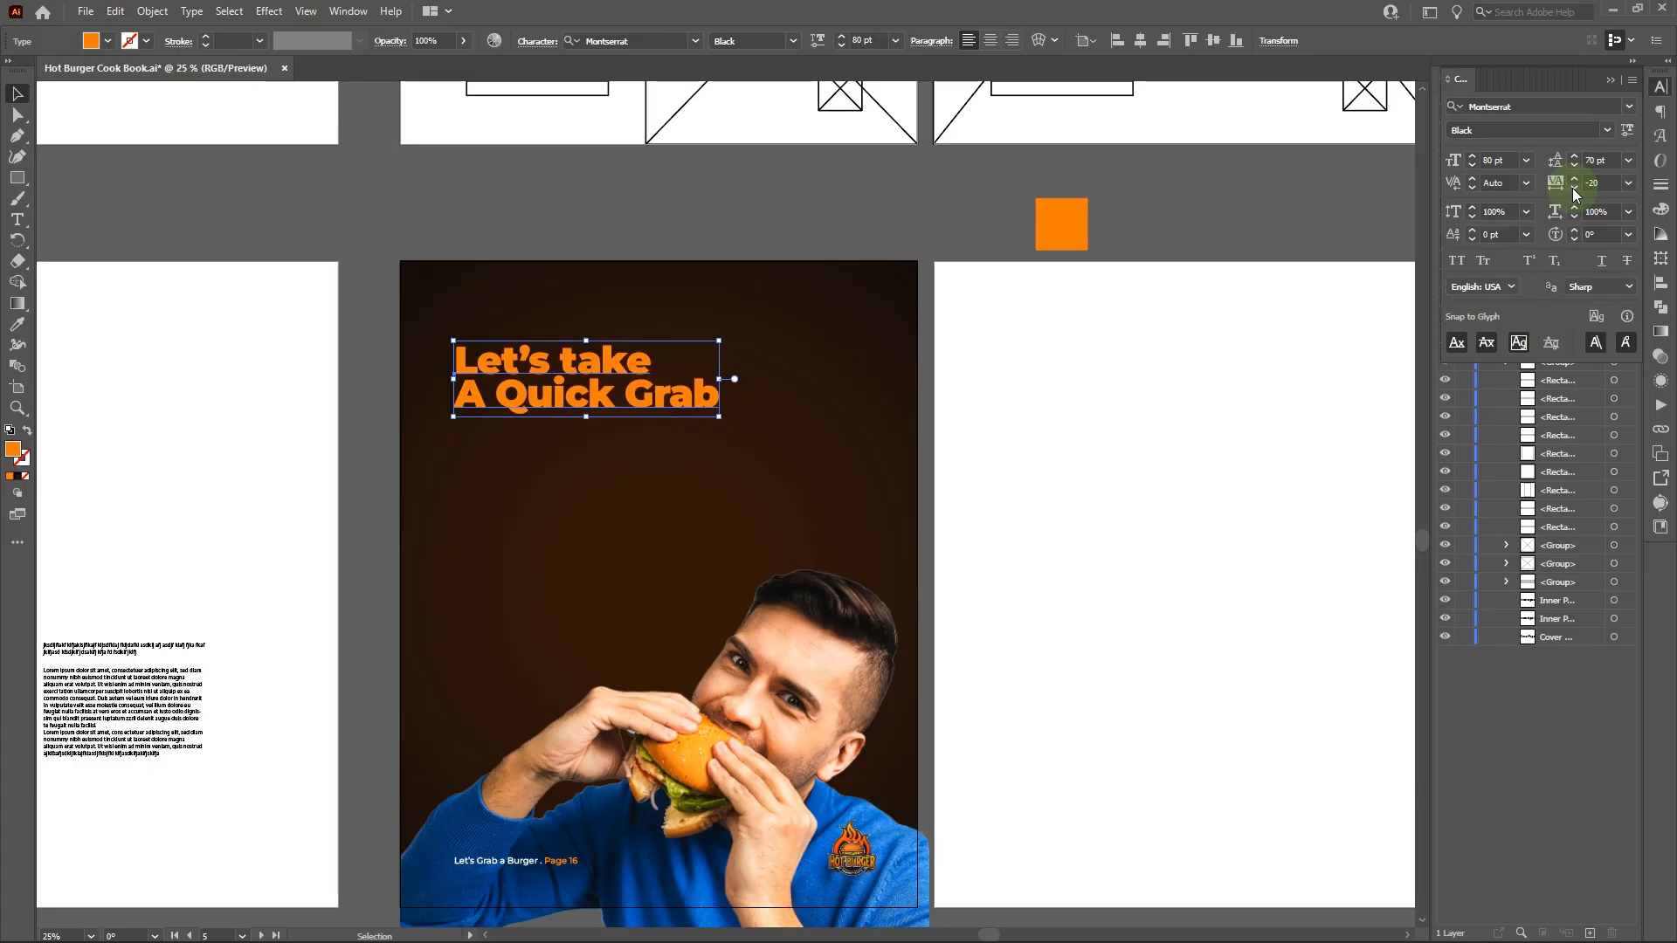
pyautogui.click(864, 213)
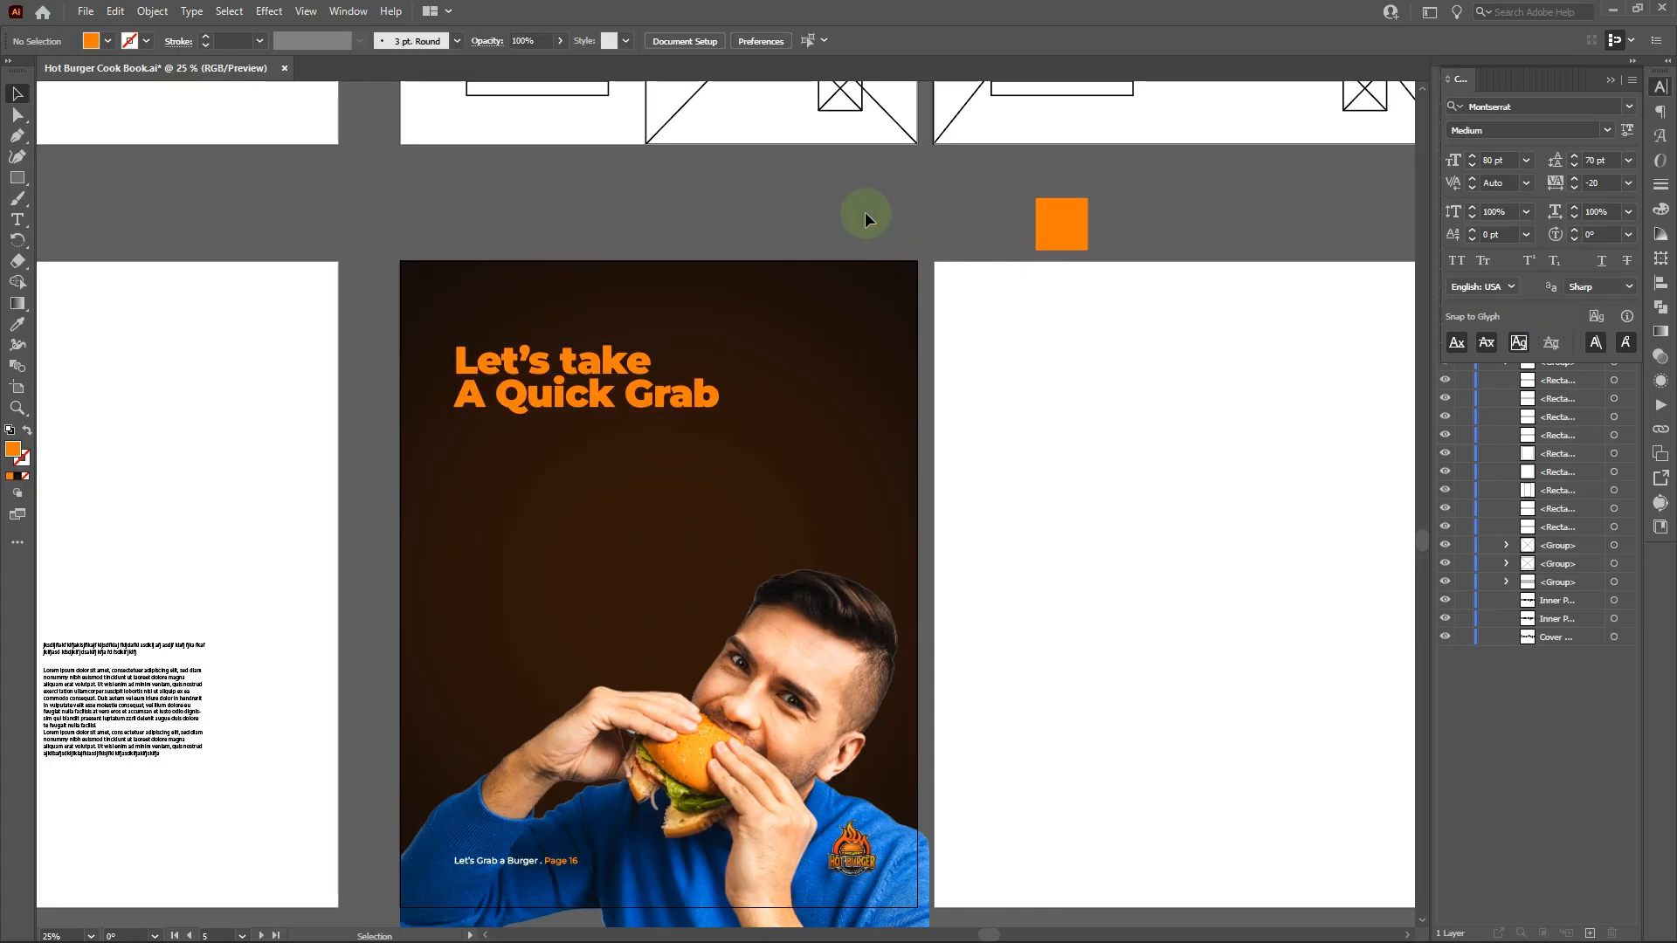
# - Move the title slightly up, with its left edge aligned to the "Let's Grab a Burger" footer text
pyautogui.moveTo(537, 404)
pyautogui.mouseDown()
pyautogui.moveTo(559, 396)
pyautogui.moveTo(489, 394)
pyautogui.moveTo(527, 322)
pyautogui.moveTo(539, 393)
pyautogui.mouseUp()
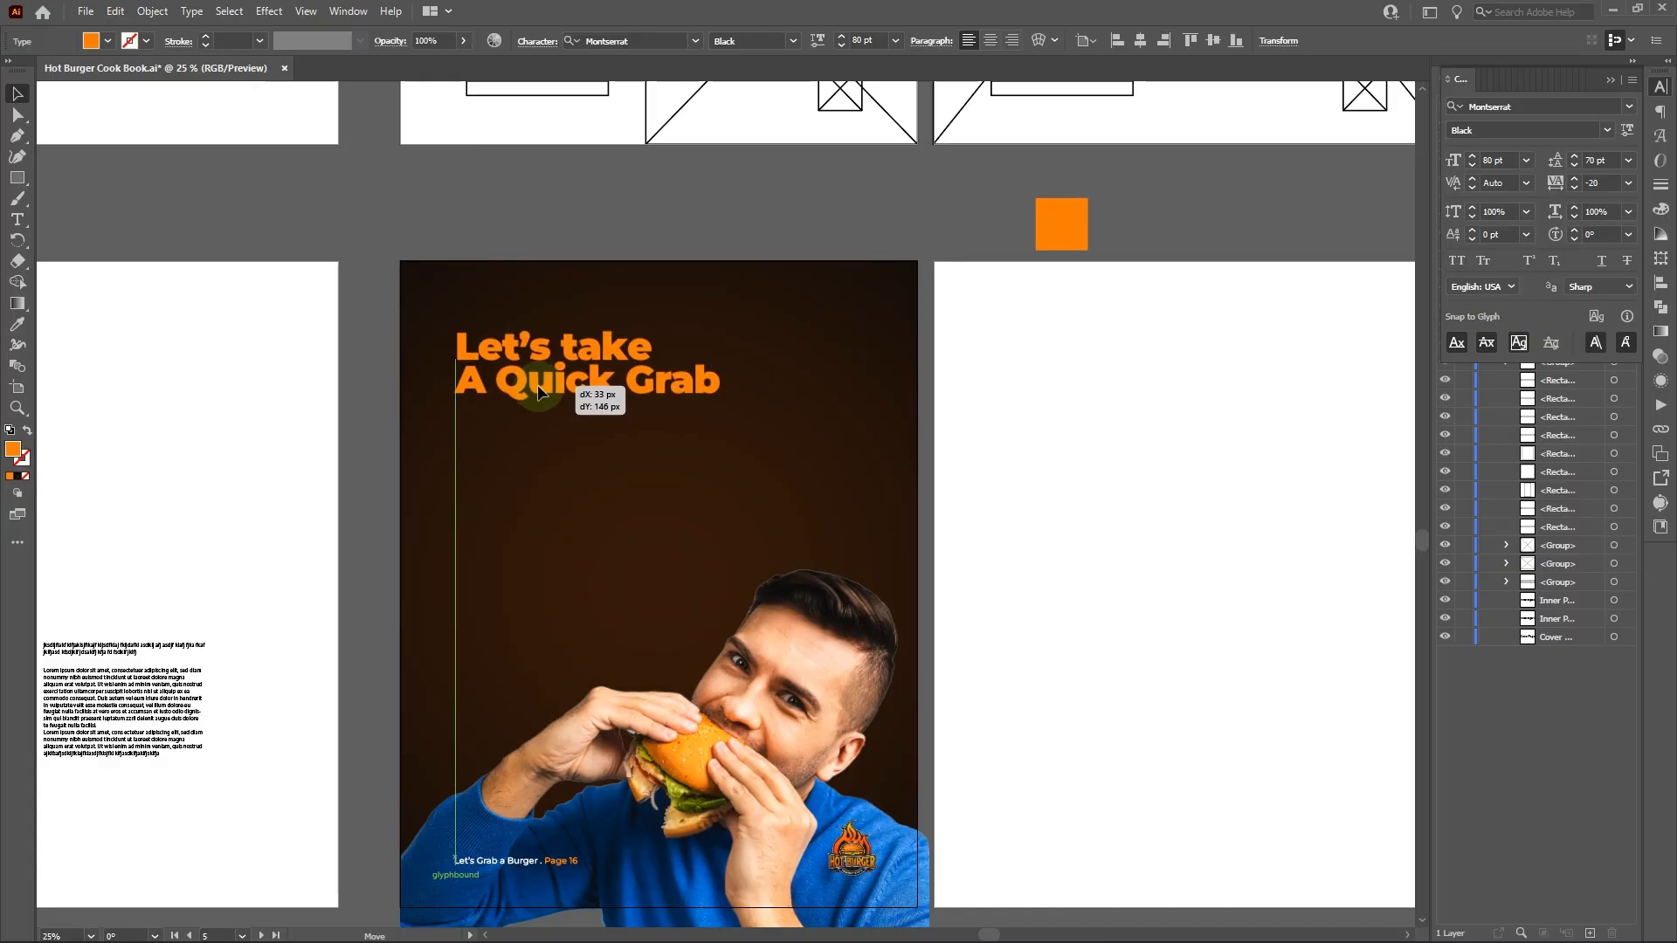
pyautogui.moveTo(538, 389); pyautogui.dragTo(538, 393)
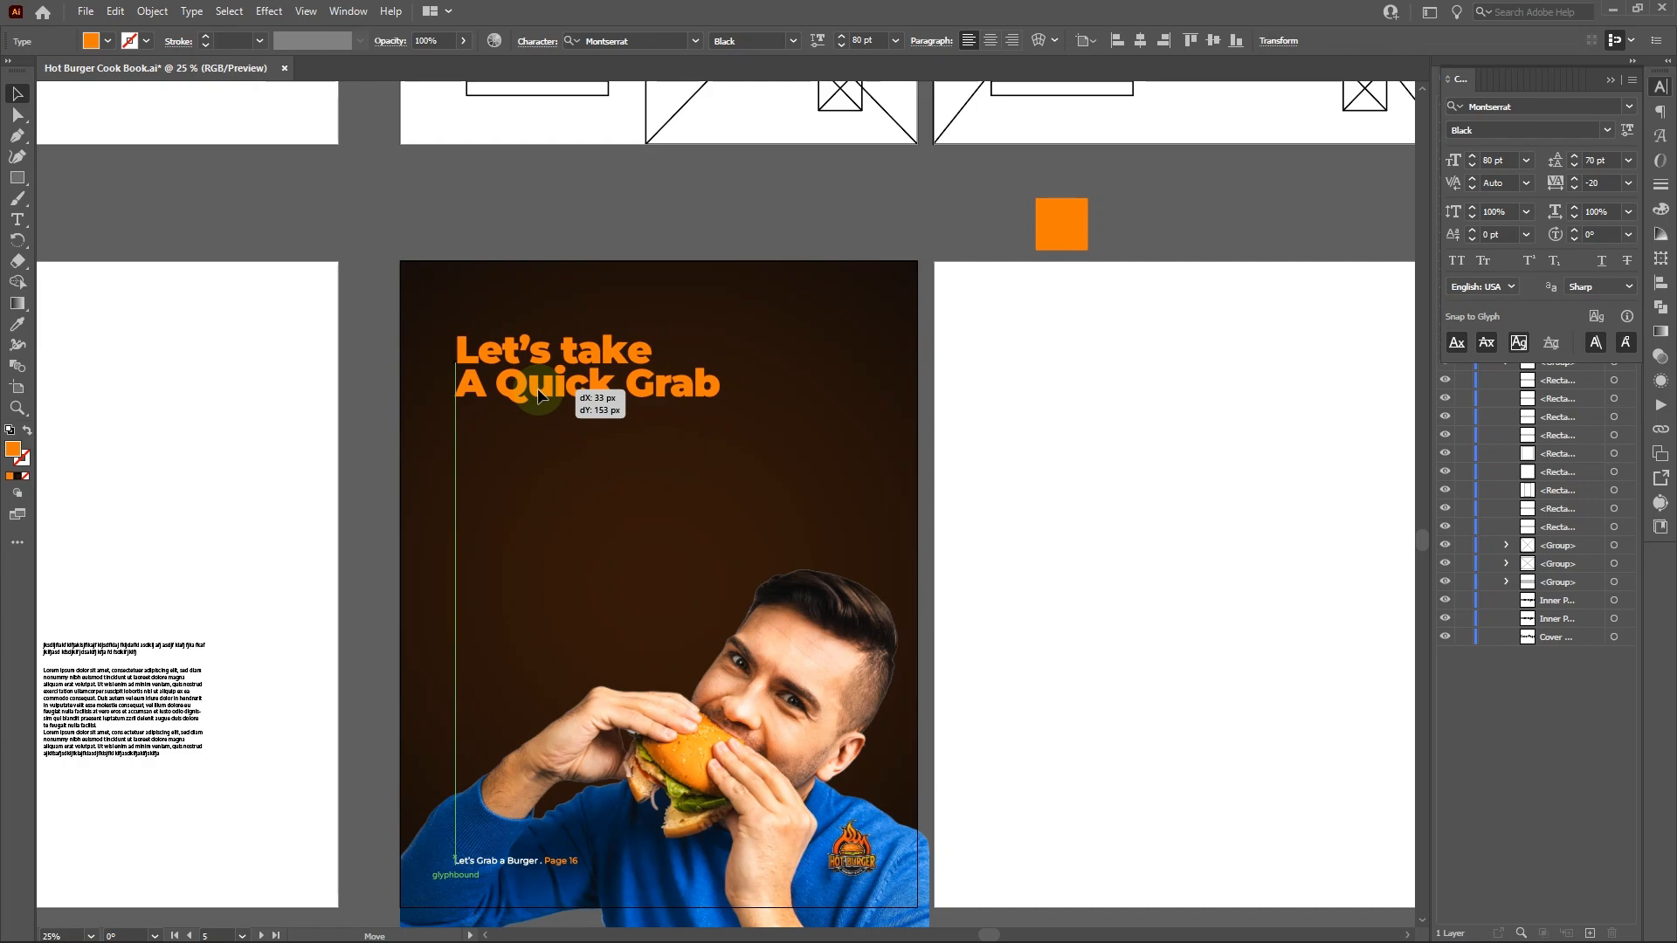
pyautogui.moveTo(539, 396); pyautogui.dragTo(544, 401)
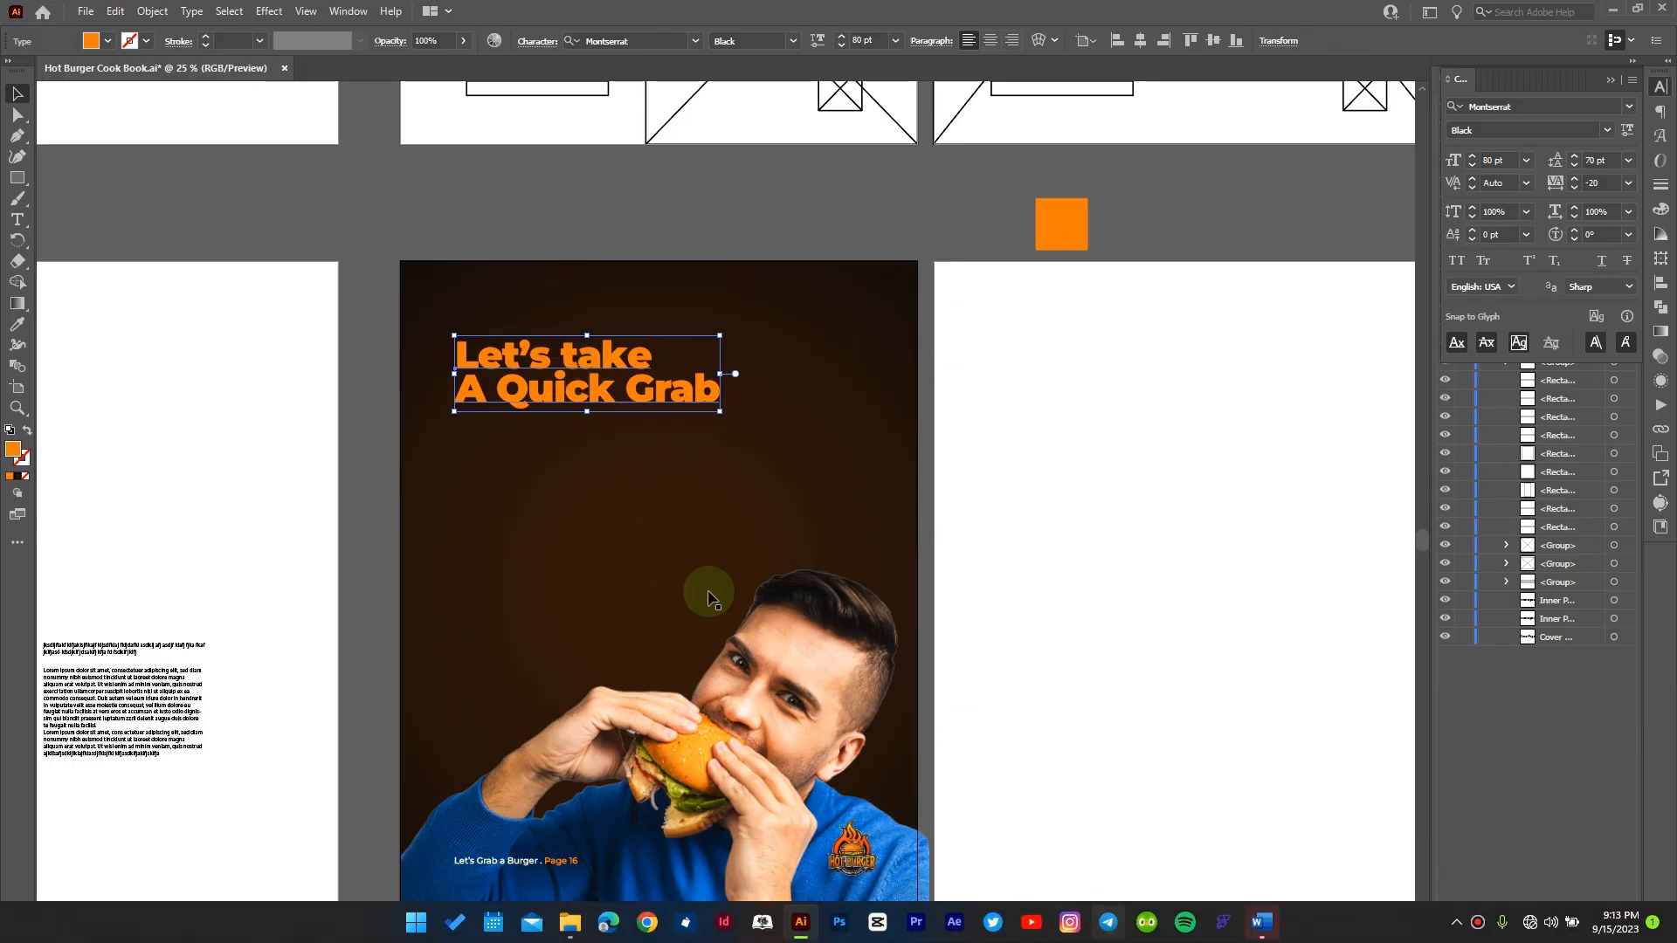
# - Switch to Word, copy the two hamburger nutrition paragraphs under "Let's take a Quick Grab", and return to Illustrator
pyautogui.press('super+Tab')
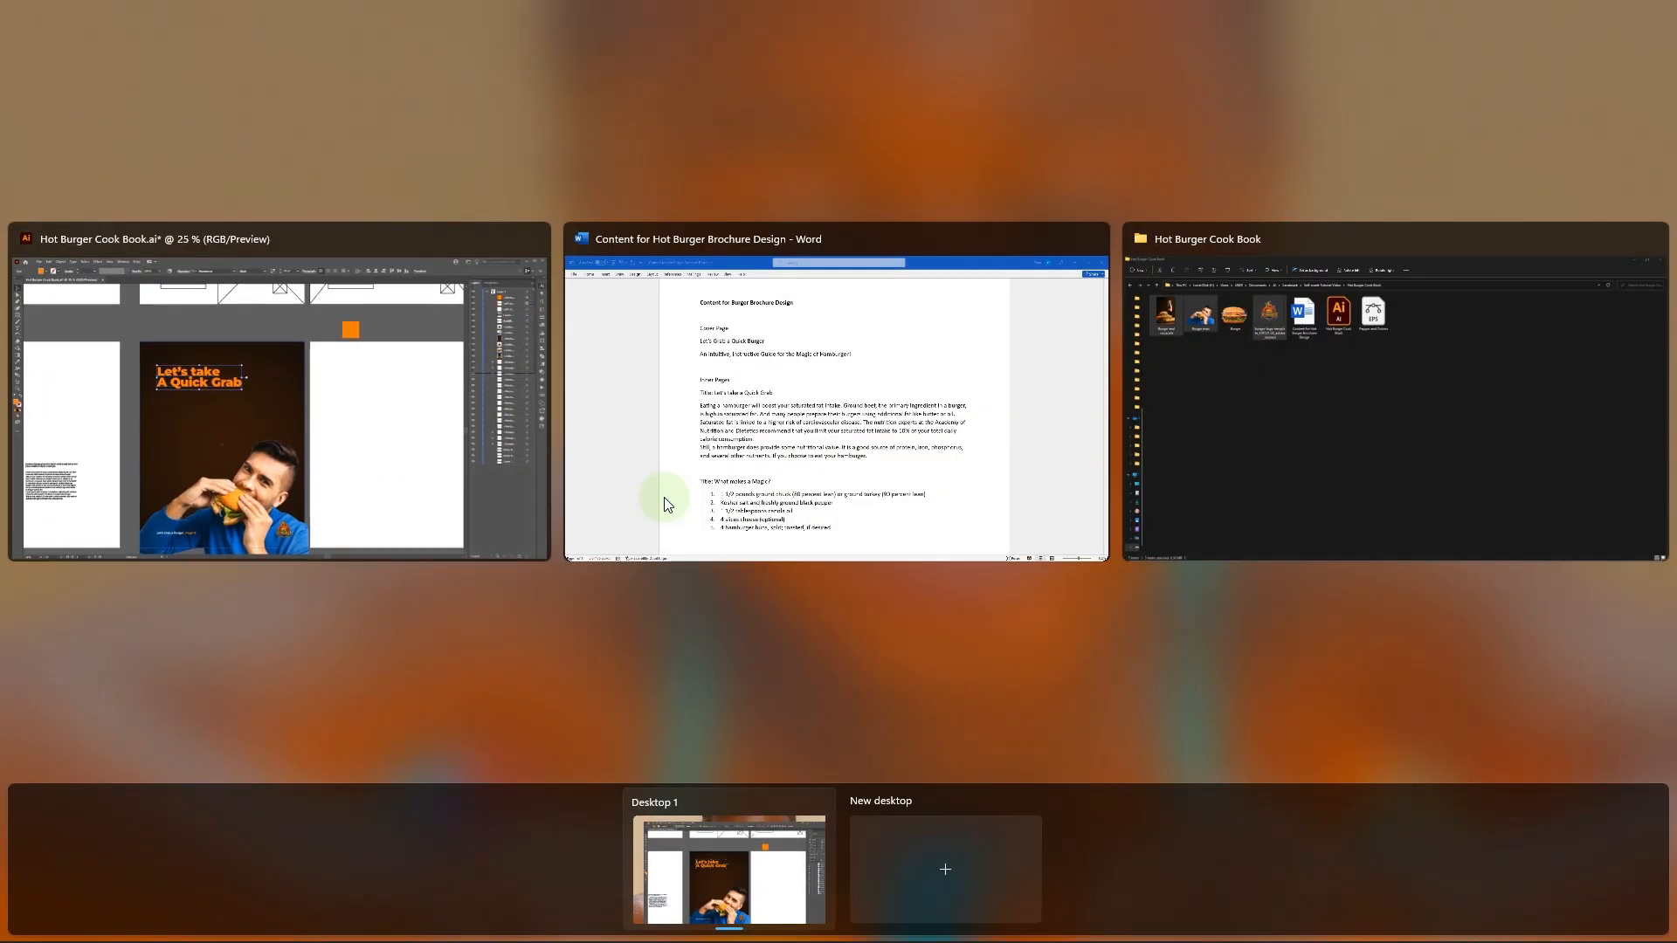
pyautogui.click(810, 422)
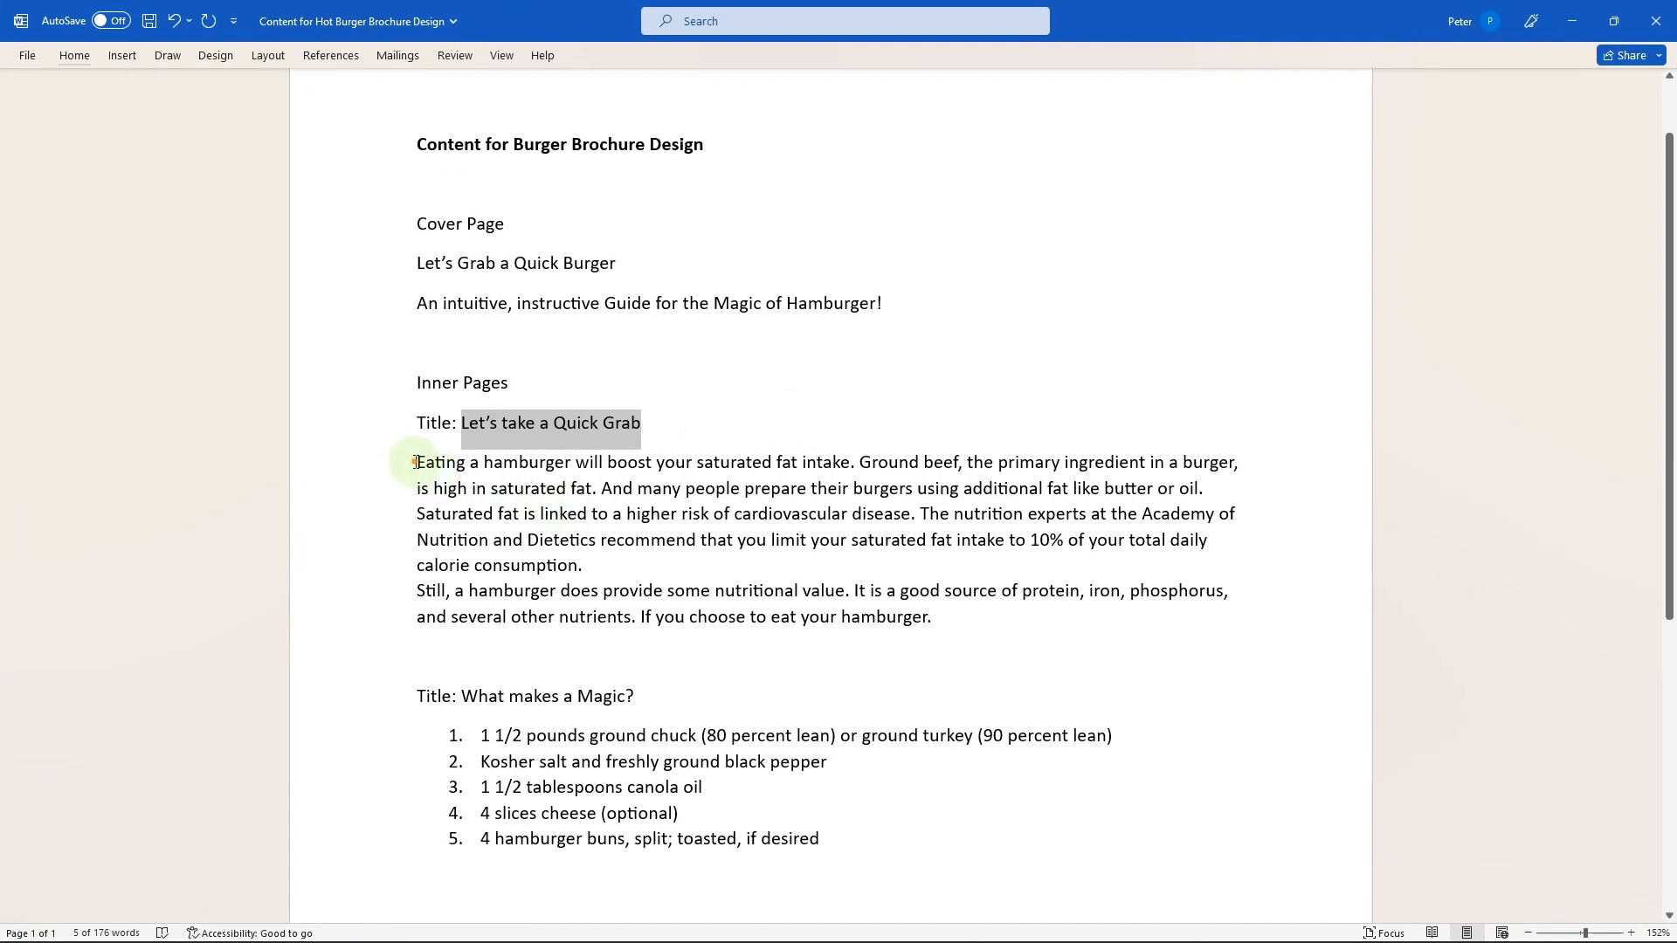
pyautogui.moveTo(418, 463); pyautogui.dragTo(935, 616)
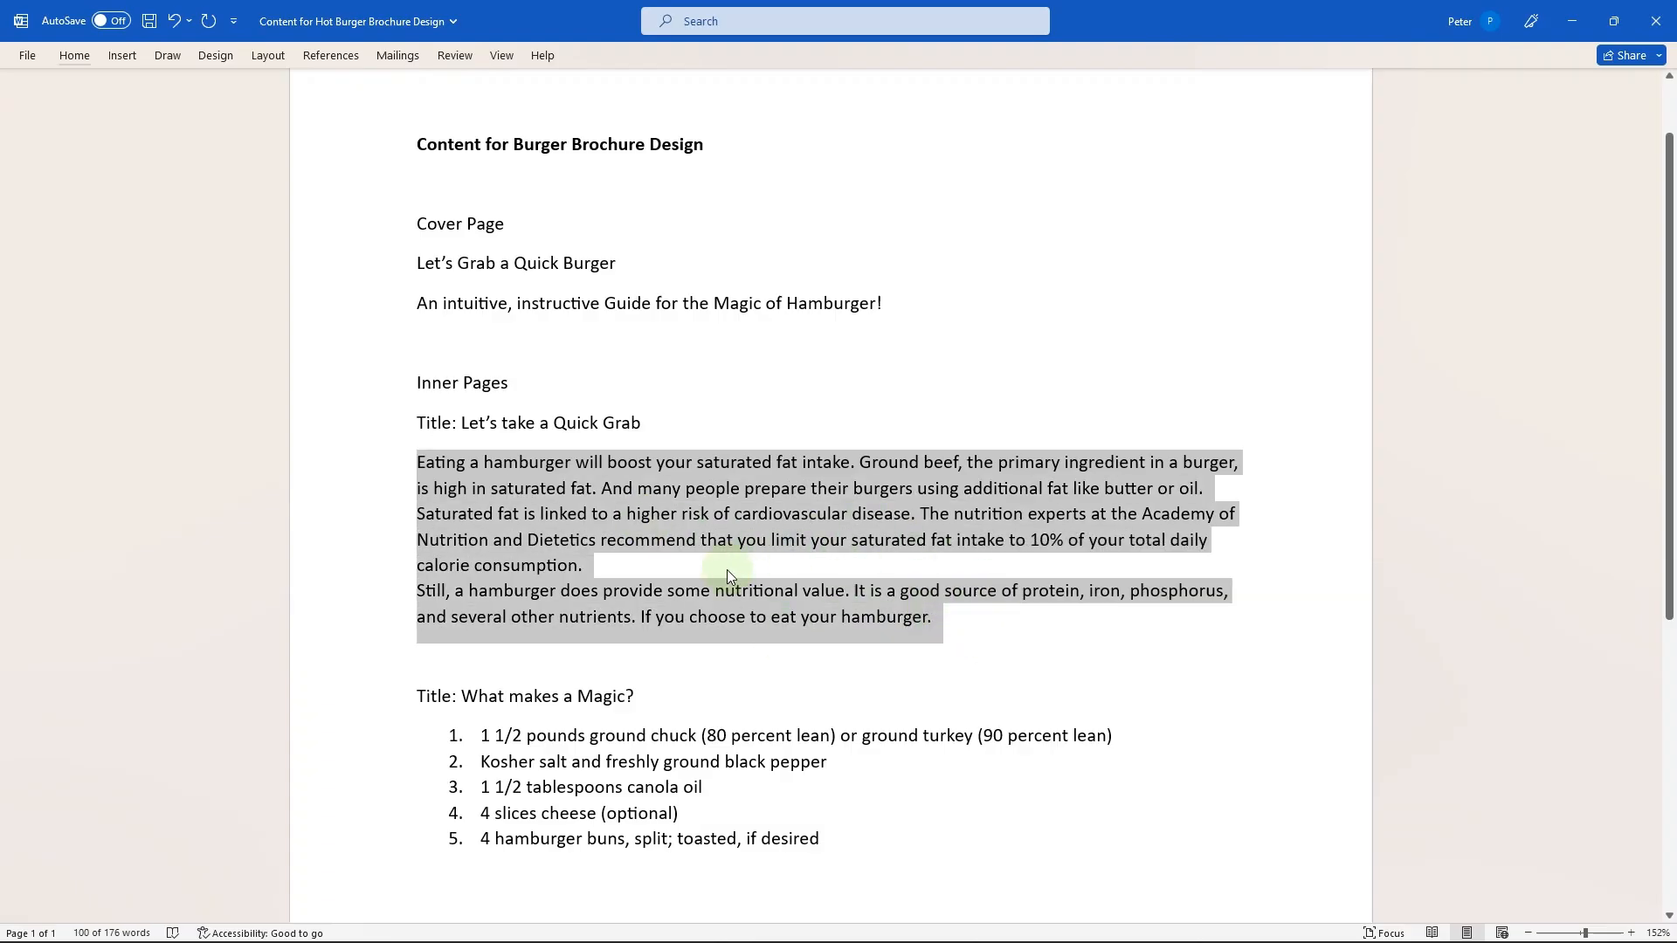
pyautogui.press('super+Tab')
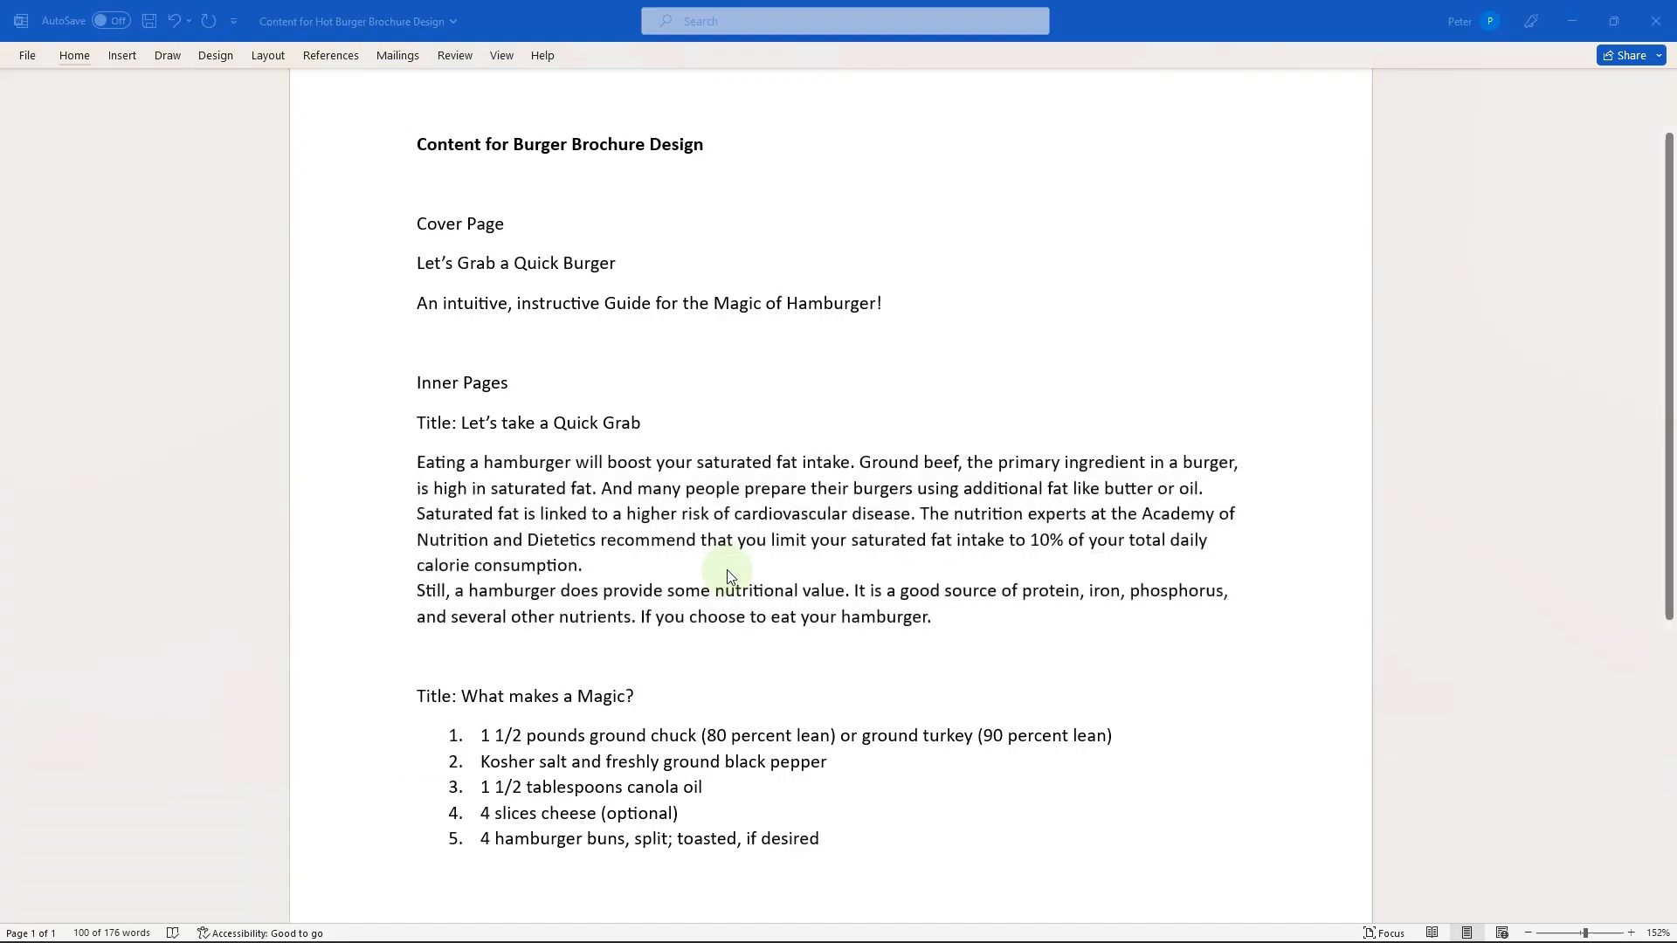
pyautogui.click(810, 438)
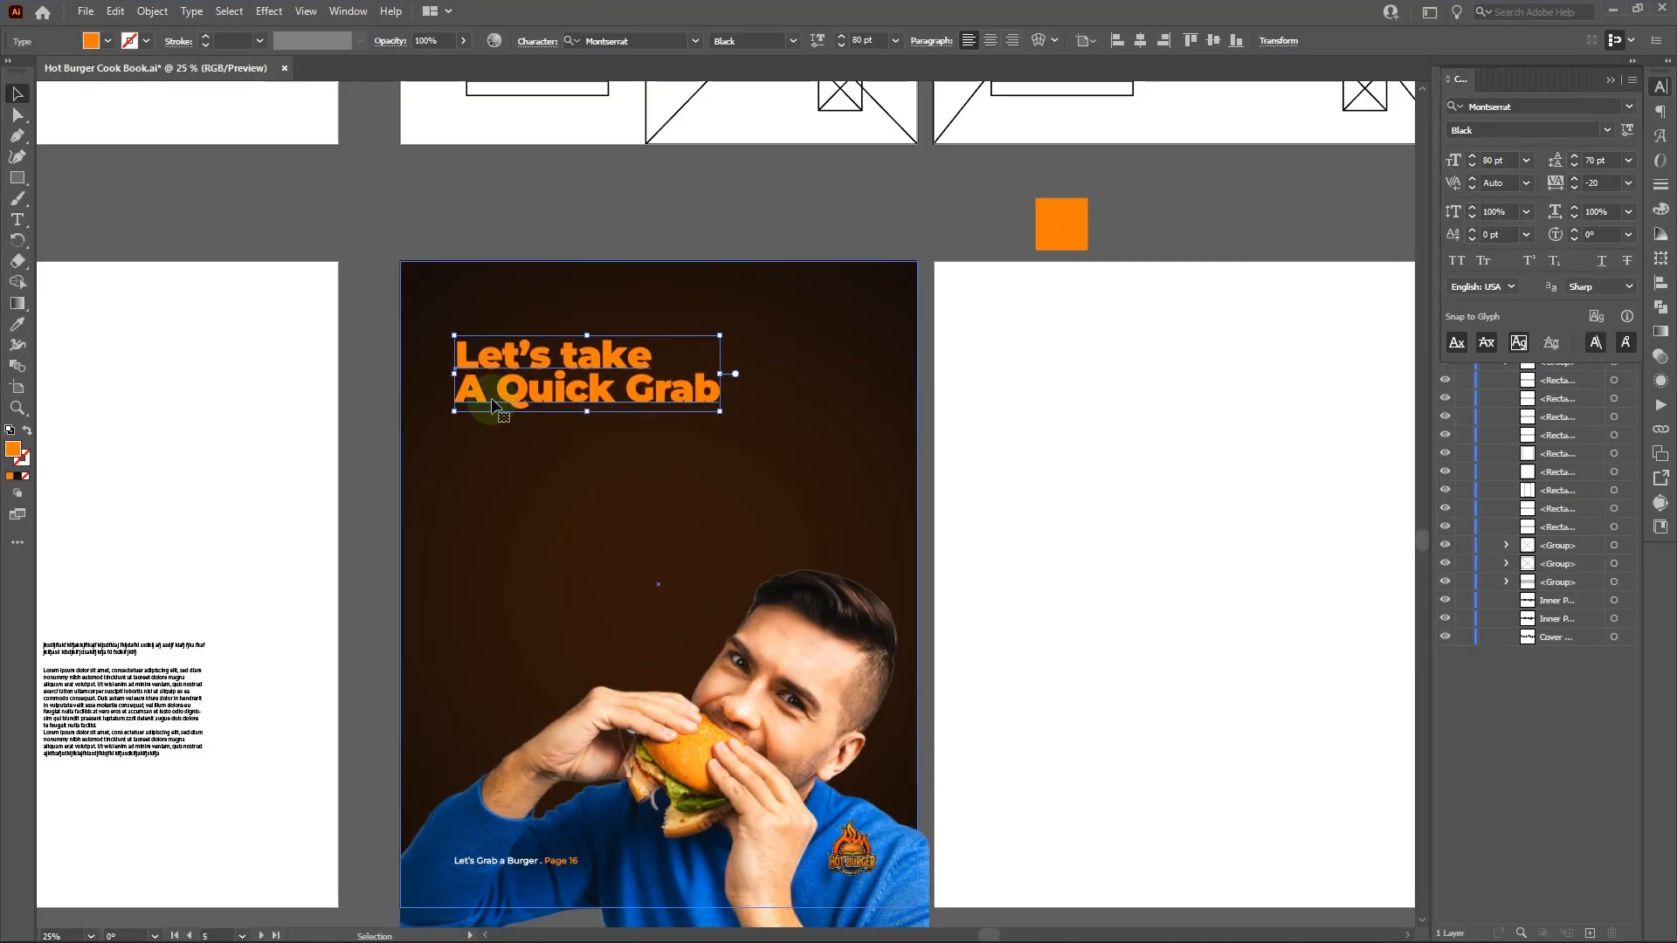
# - Draw an area text frame below the title, aligned with its left edge and reaching down to just above the man's hands
pyautogui.click(510, 234)
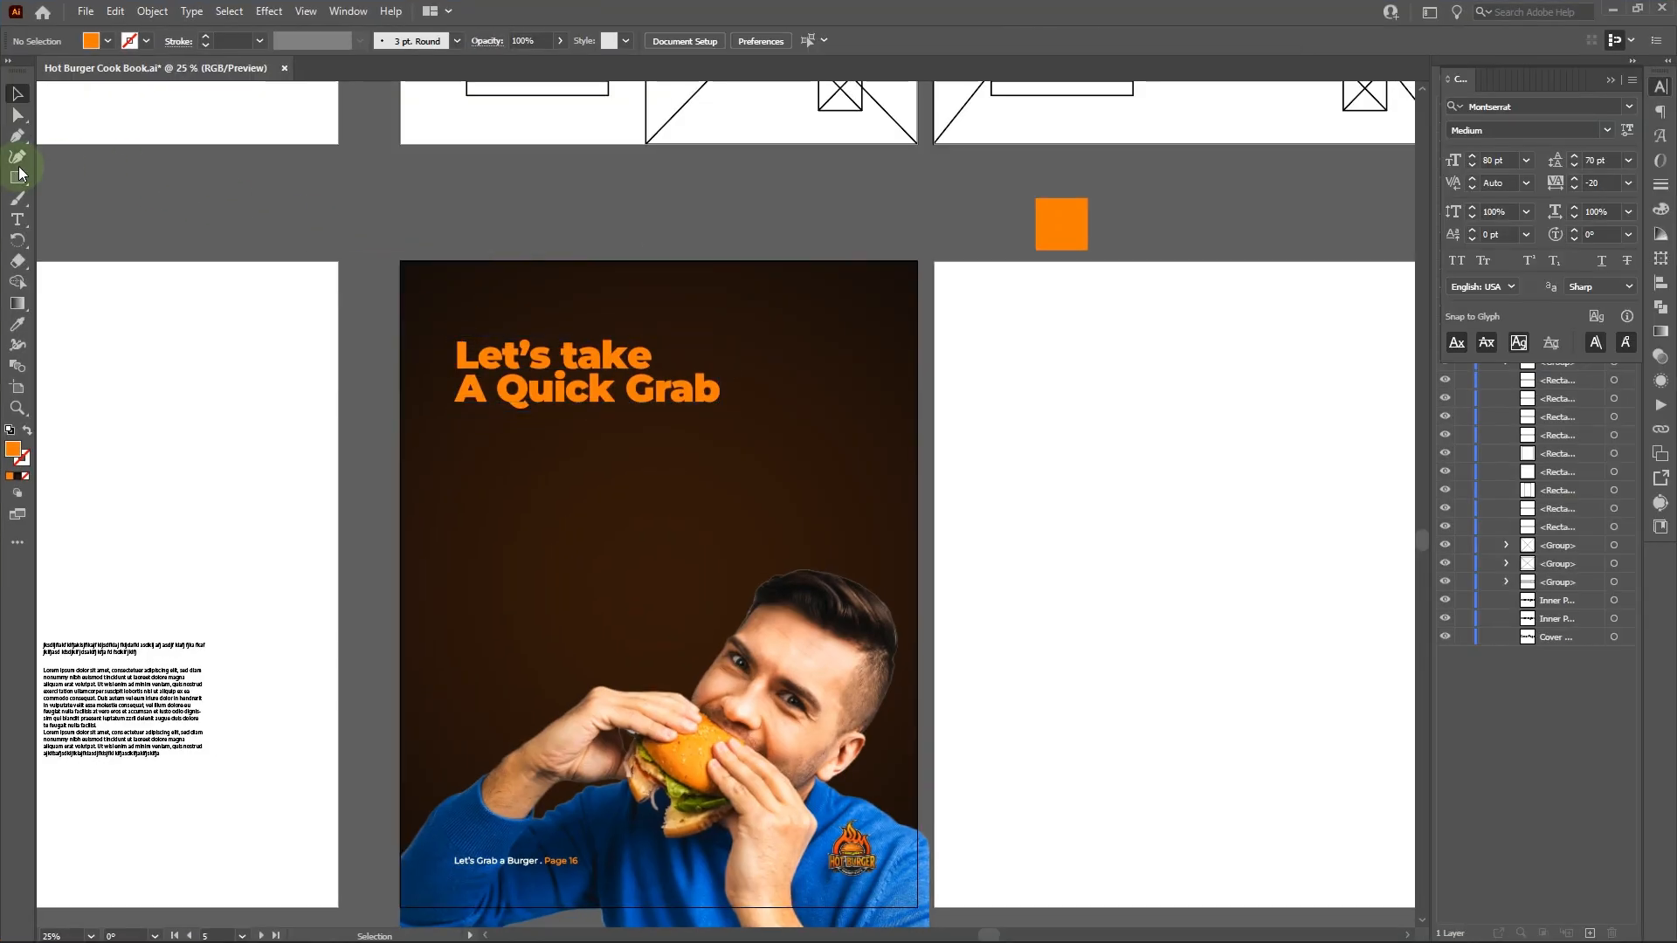
pyautogui.click(19, 226)
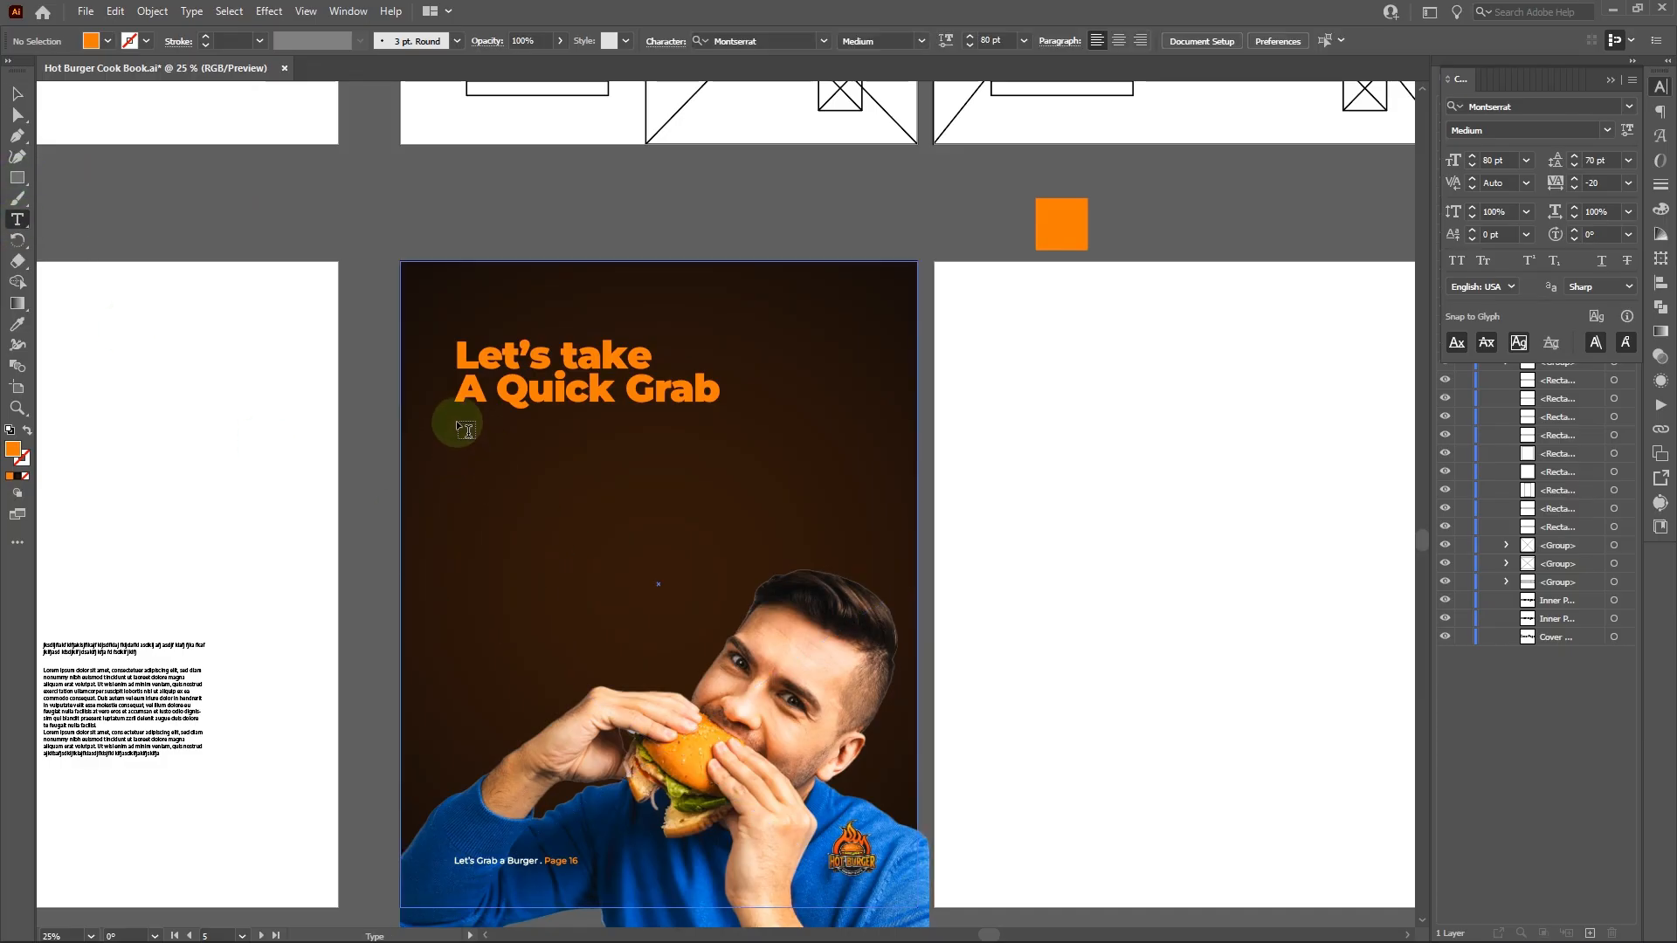
pyautogui.moveTo(457, 420); pyautogui.dragTo(682, 676)
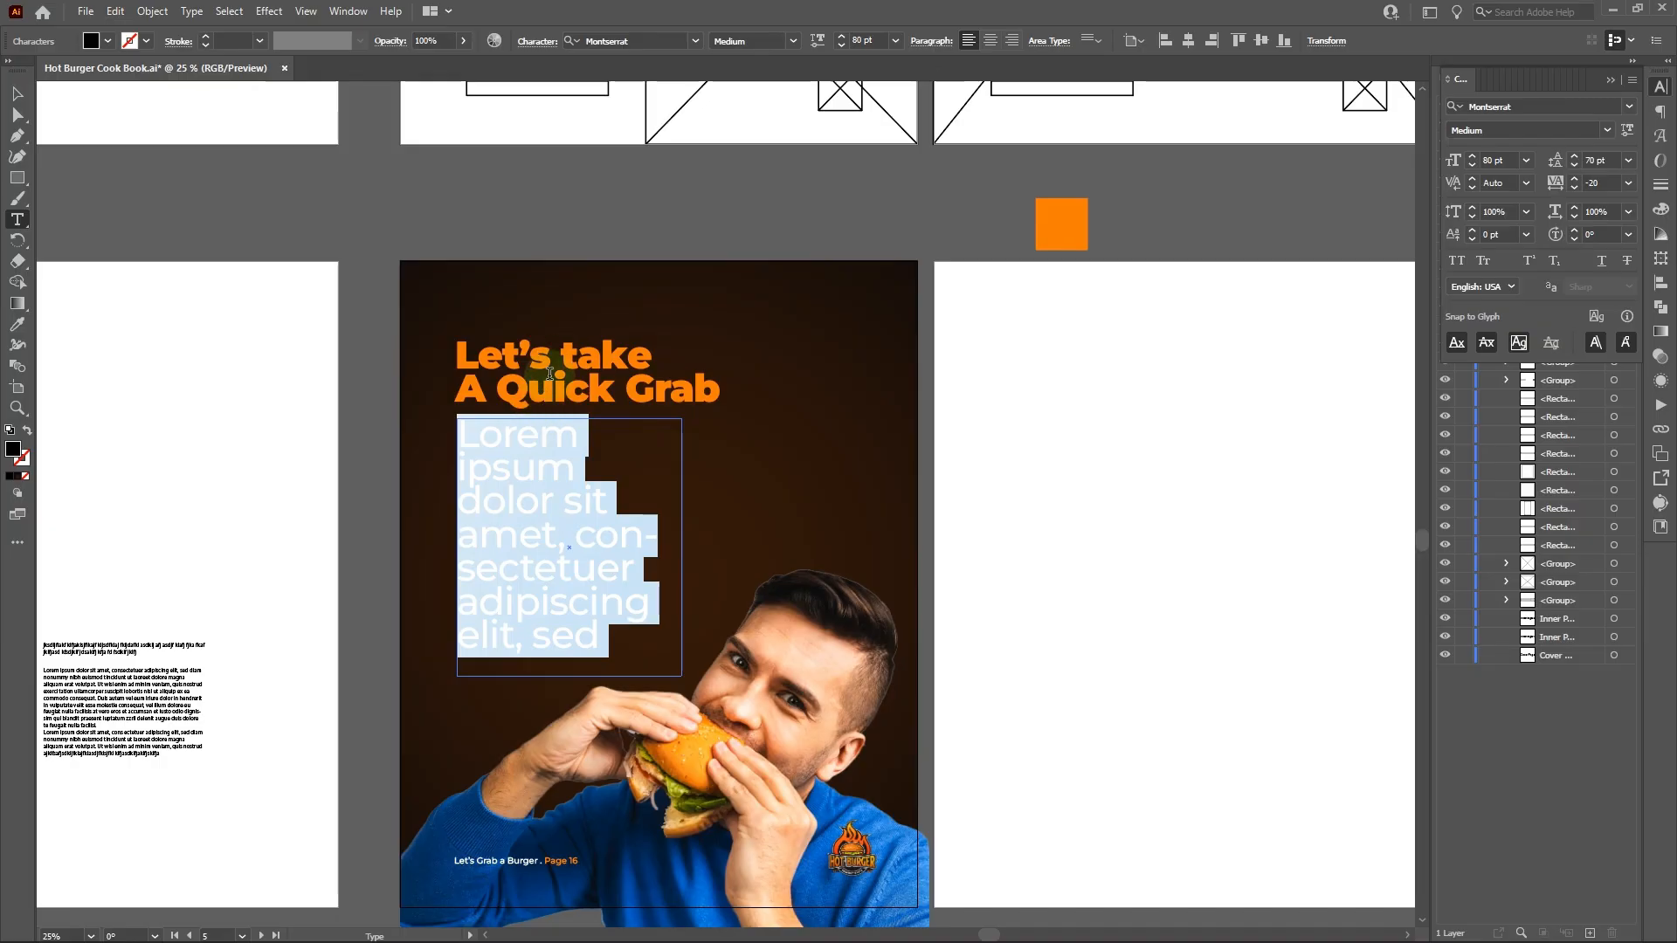
# - Set the new frame's text to 24 pt and replace its placeholder with the copied hamburger nutrition paragraphs
pyautogui.click(880, 41)
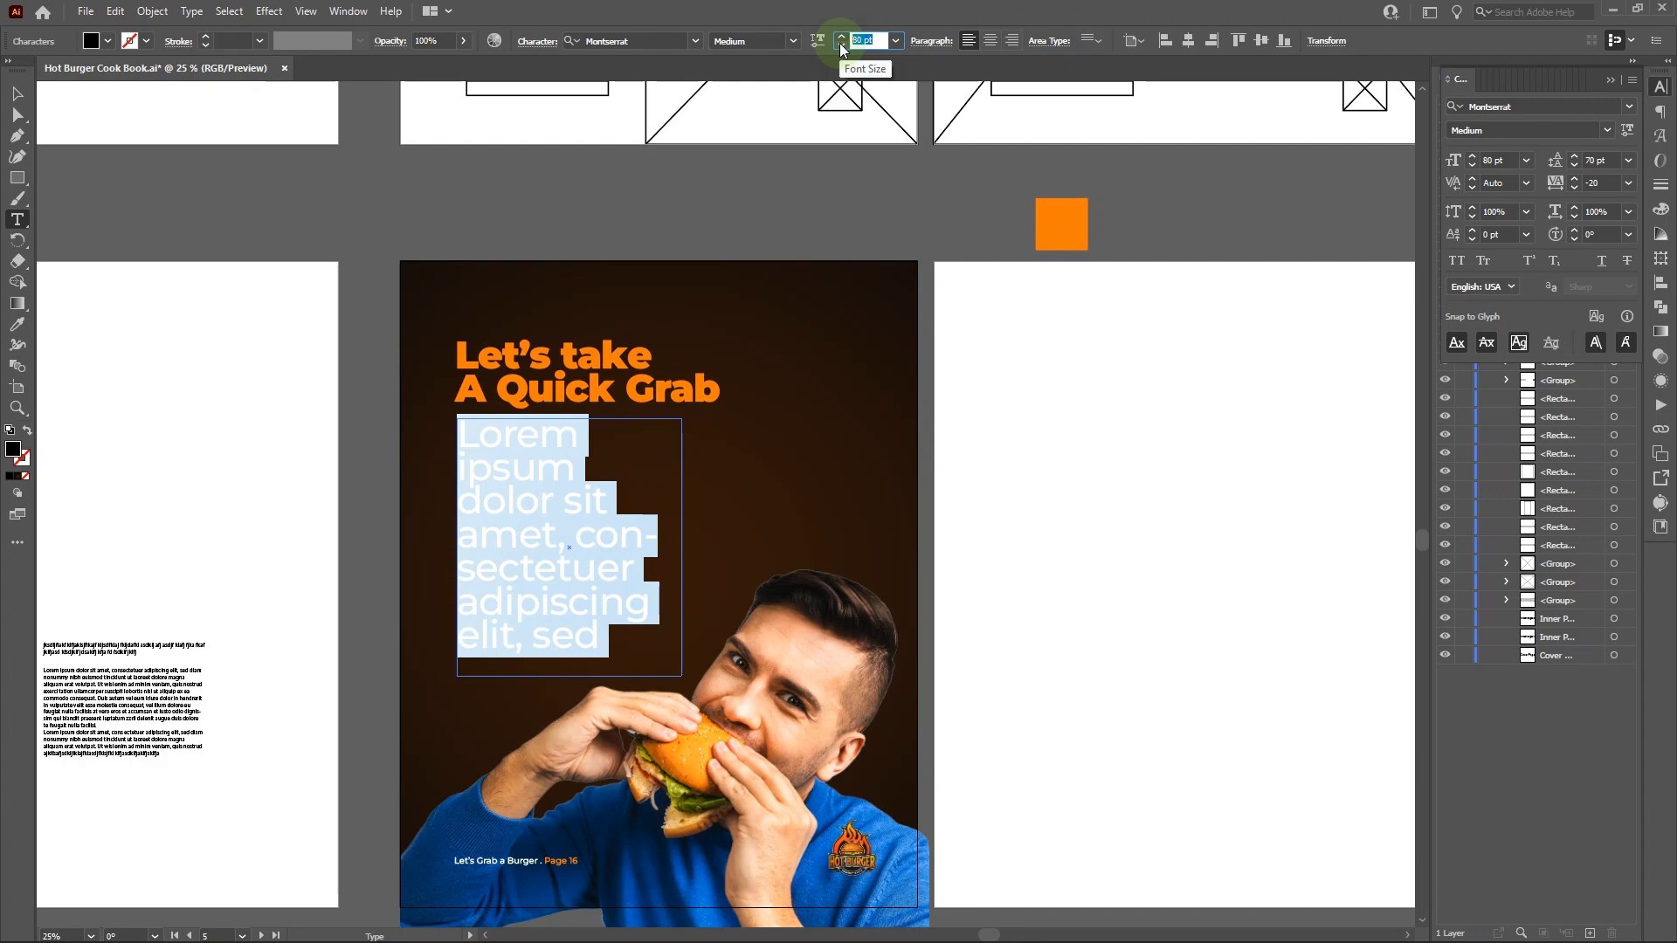
pyautogui.write('24')
pyautogui.press('Return')
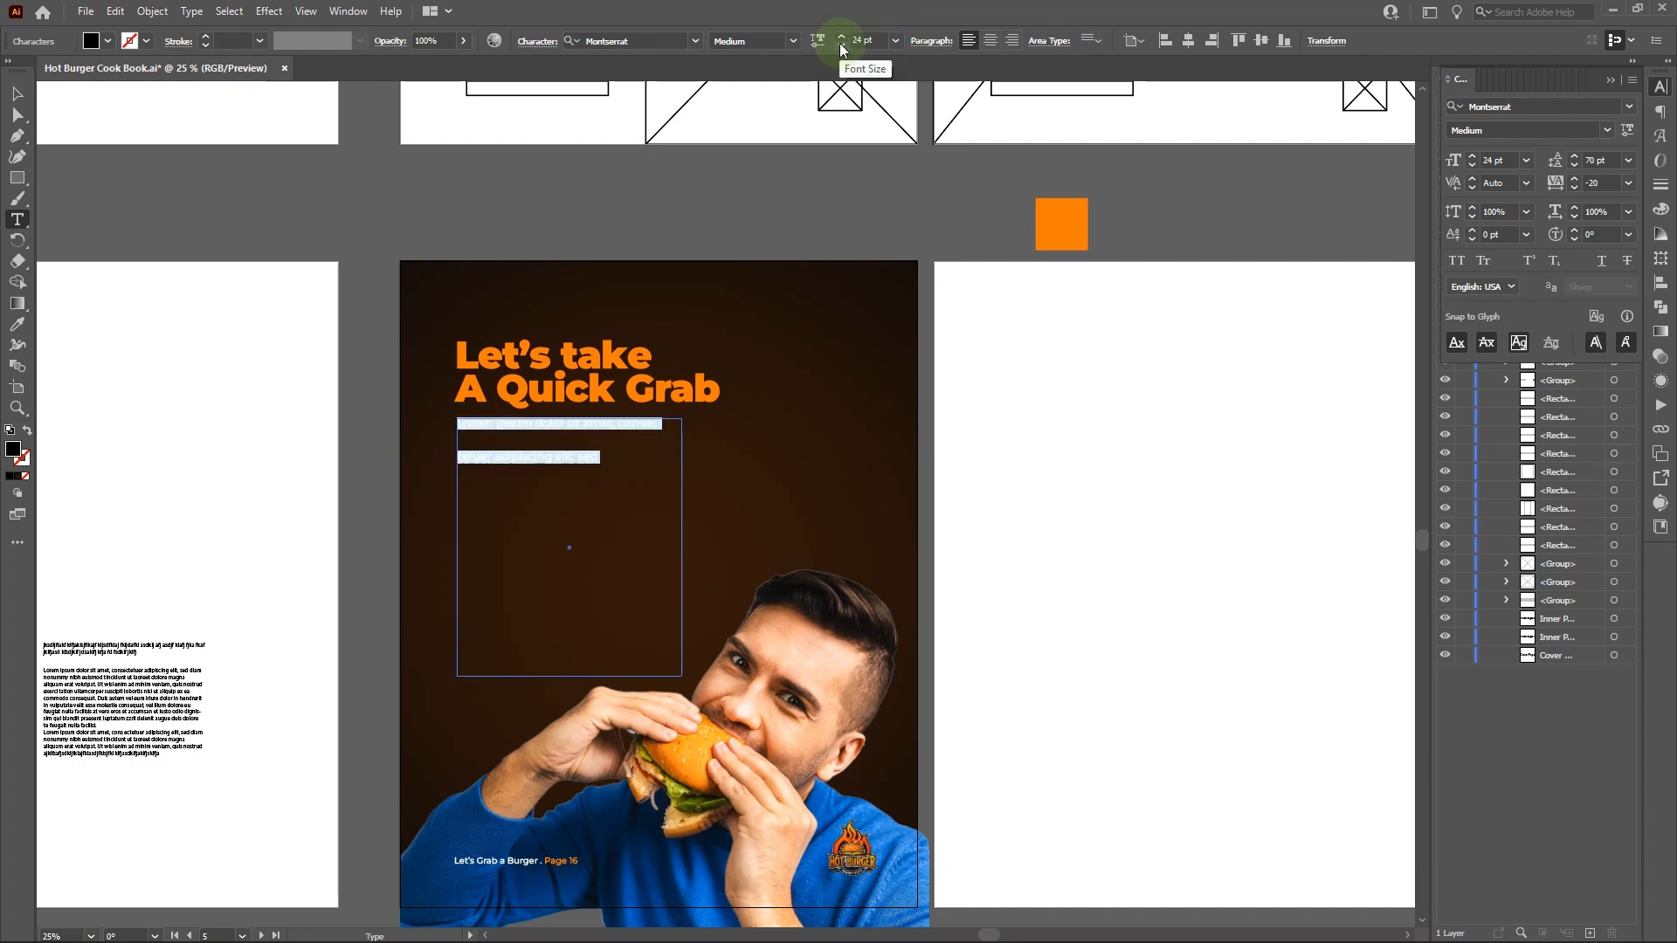
pyautogui.hotkey('ctrl', 'v')
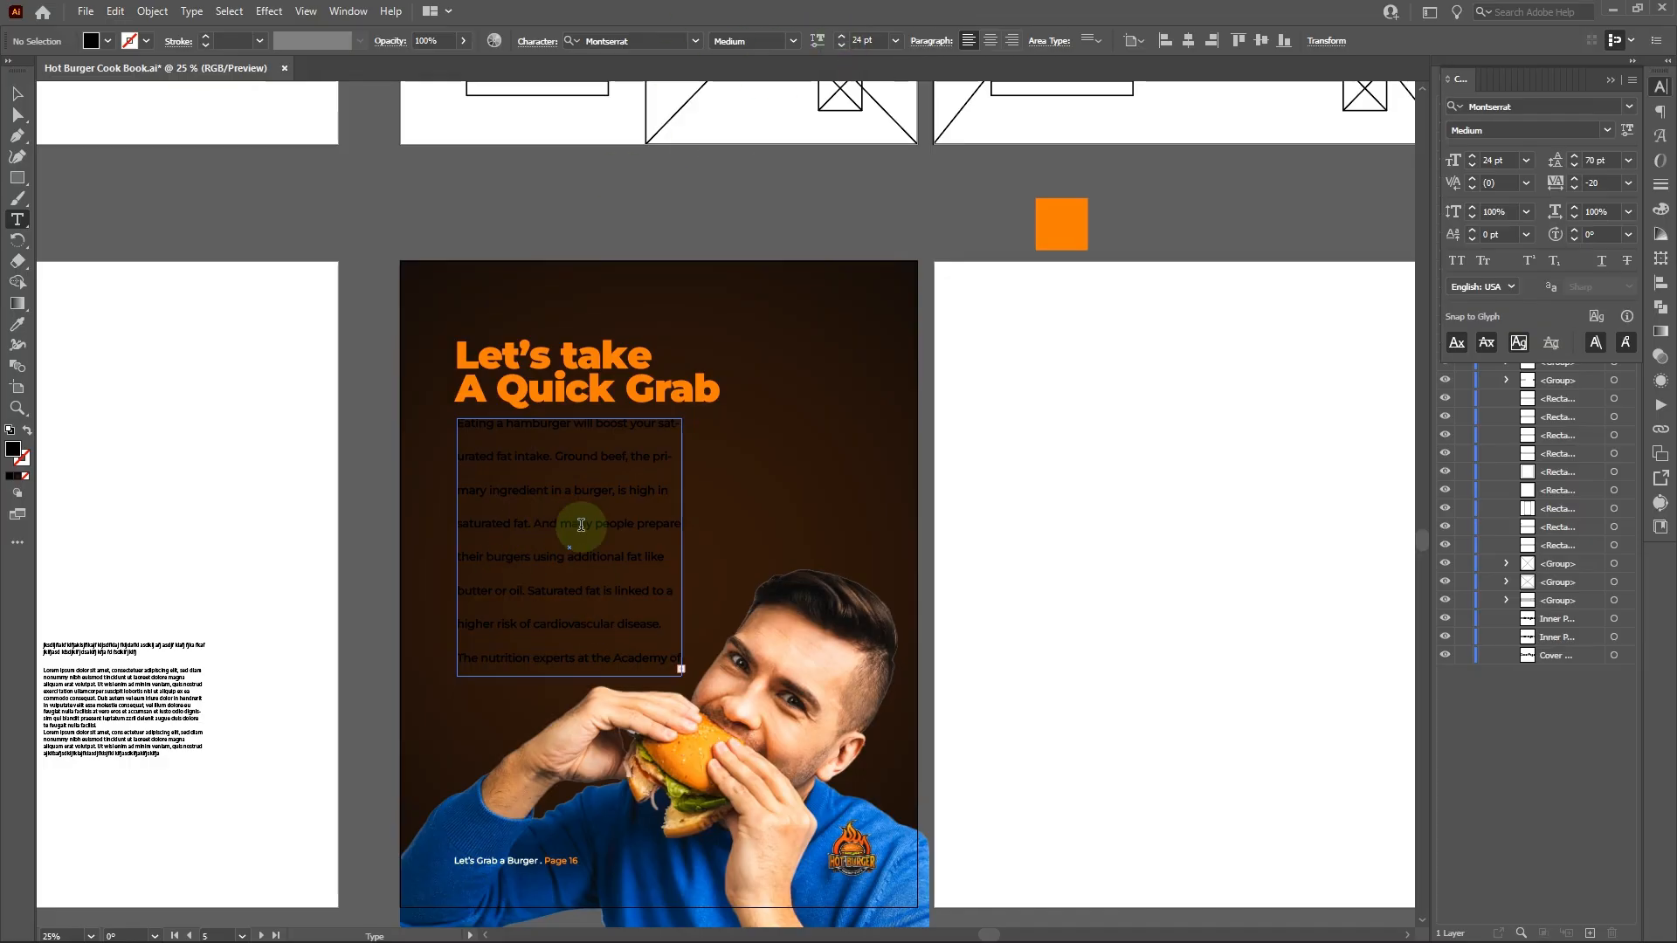
# - Set the fill colour of all the body text below the title to white
pyautogui.click(604, 496)
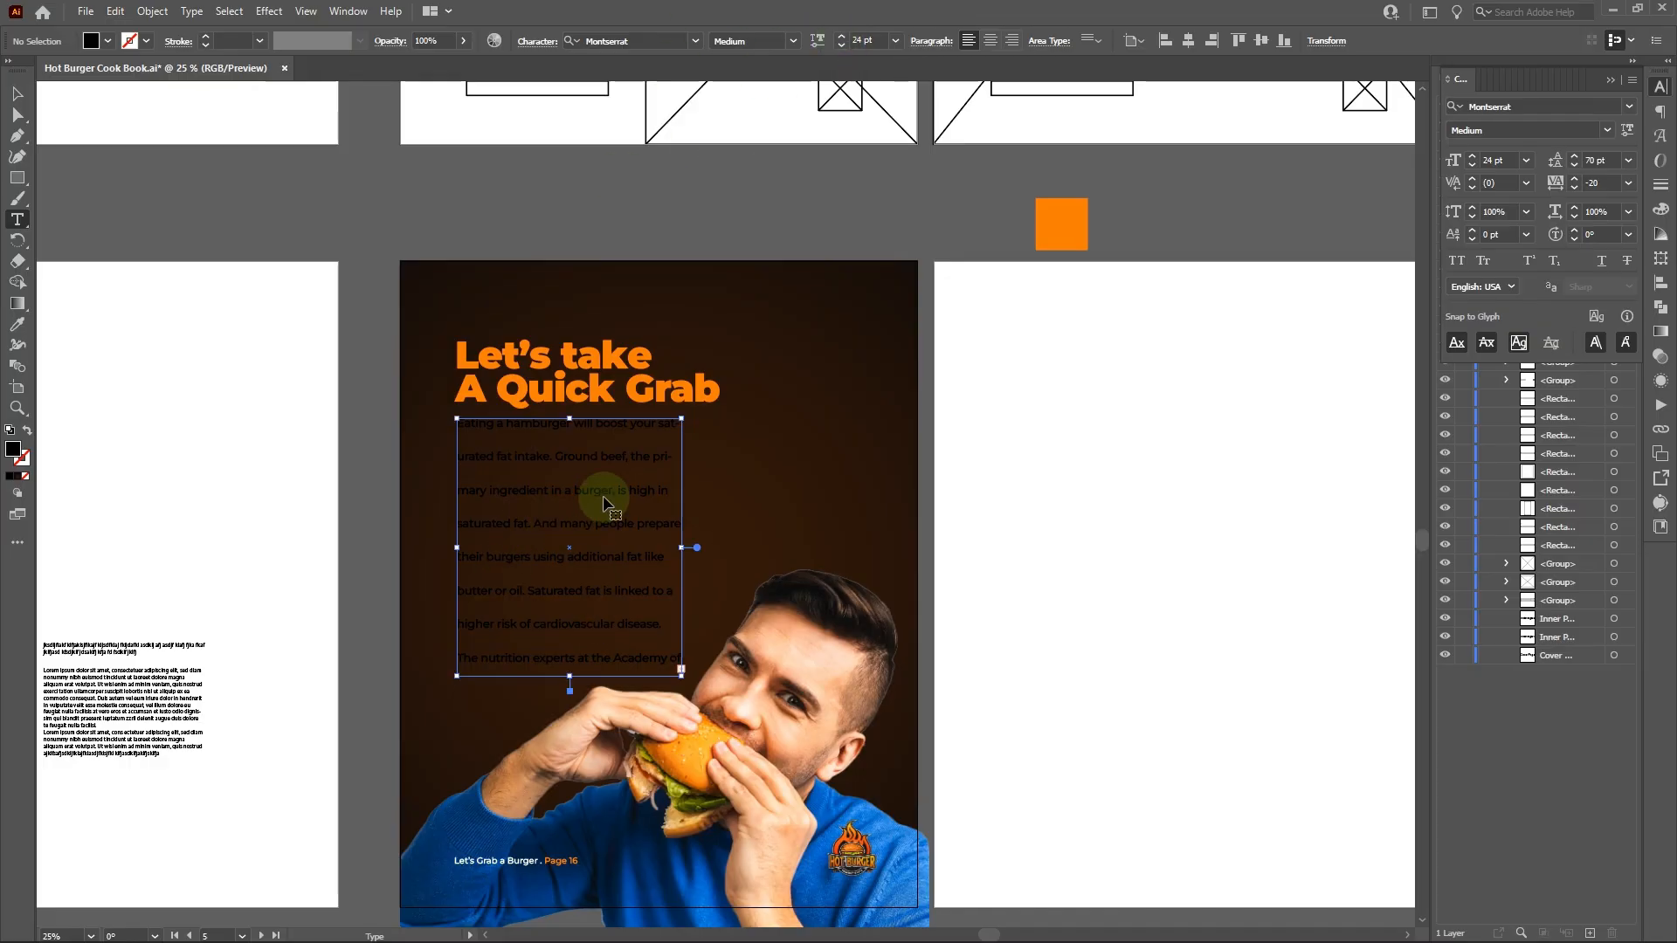
pyautogui.hotkey('ctrl', 'a')
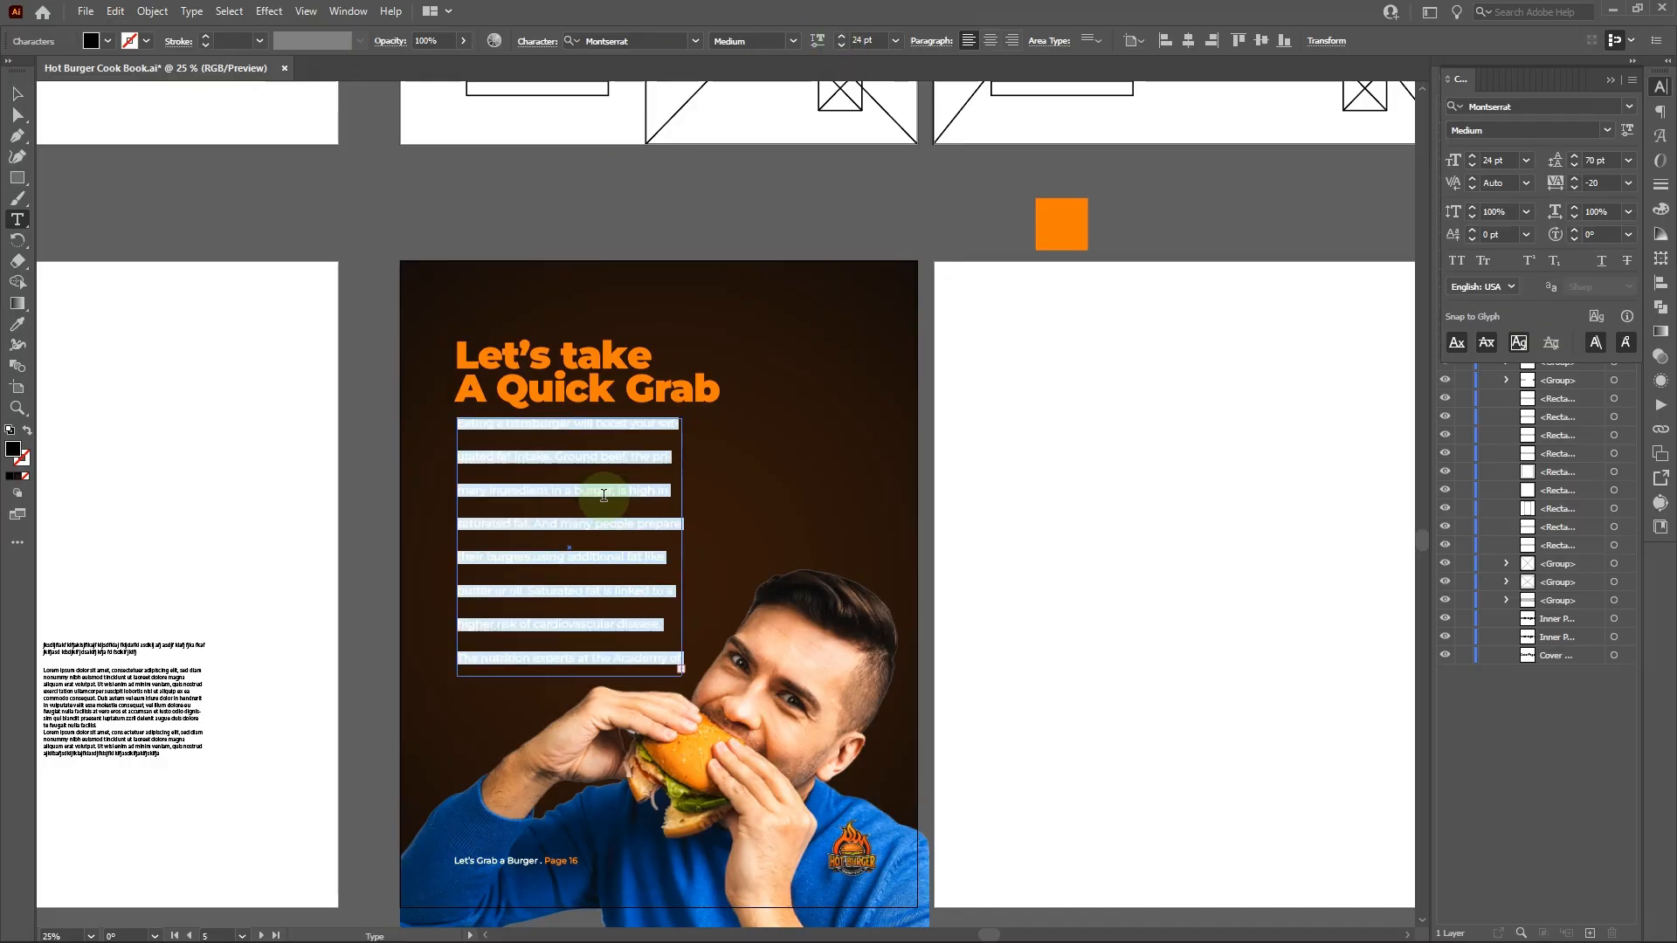
pyautogui.doubleClick(14, 449)
pyautogui.write('ffffff')
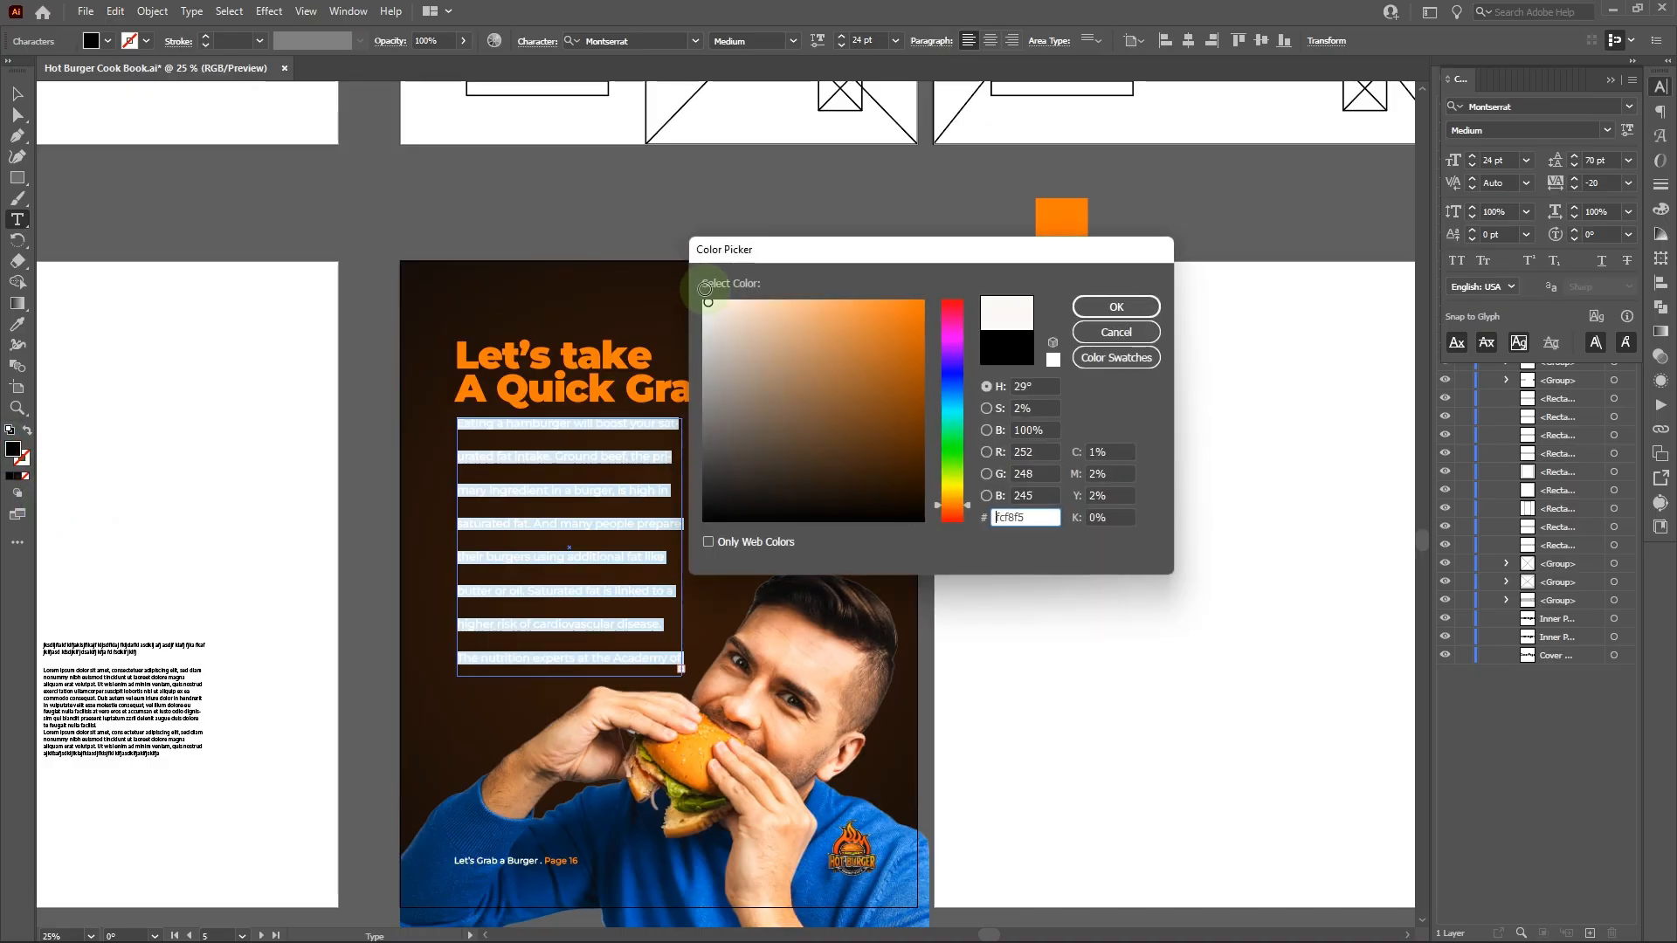
pyautogui.click(1106, 310)
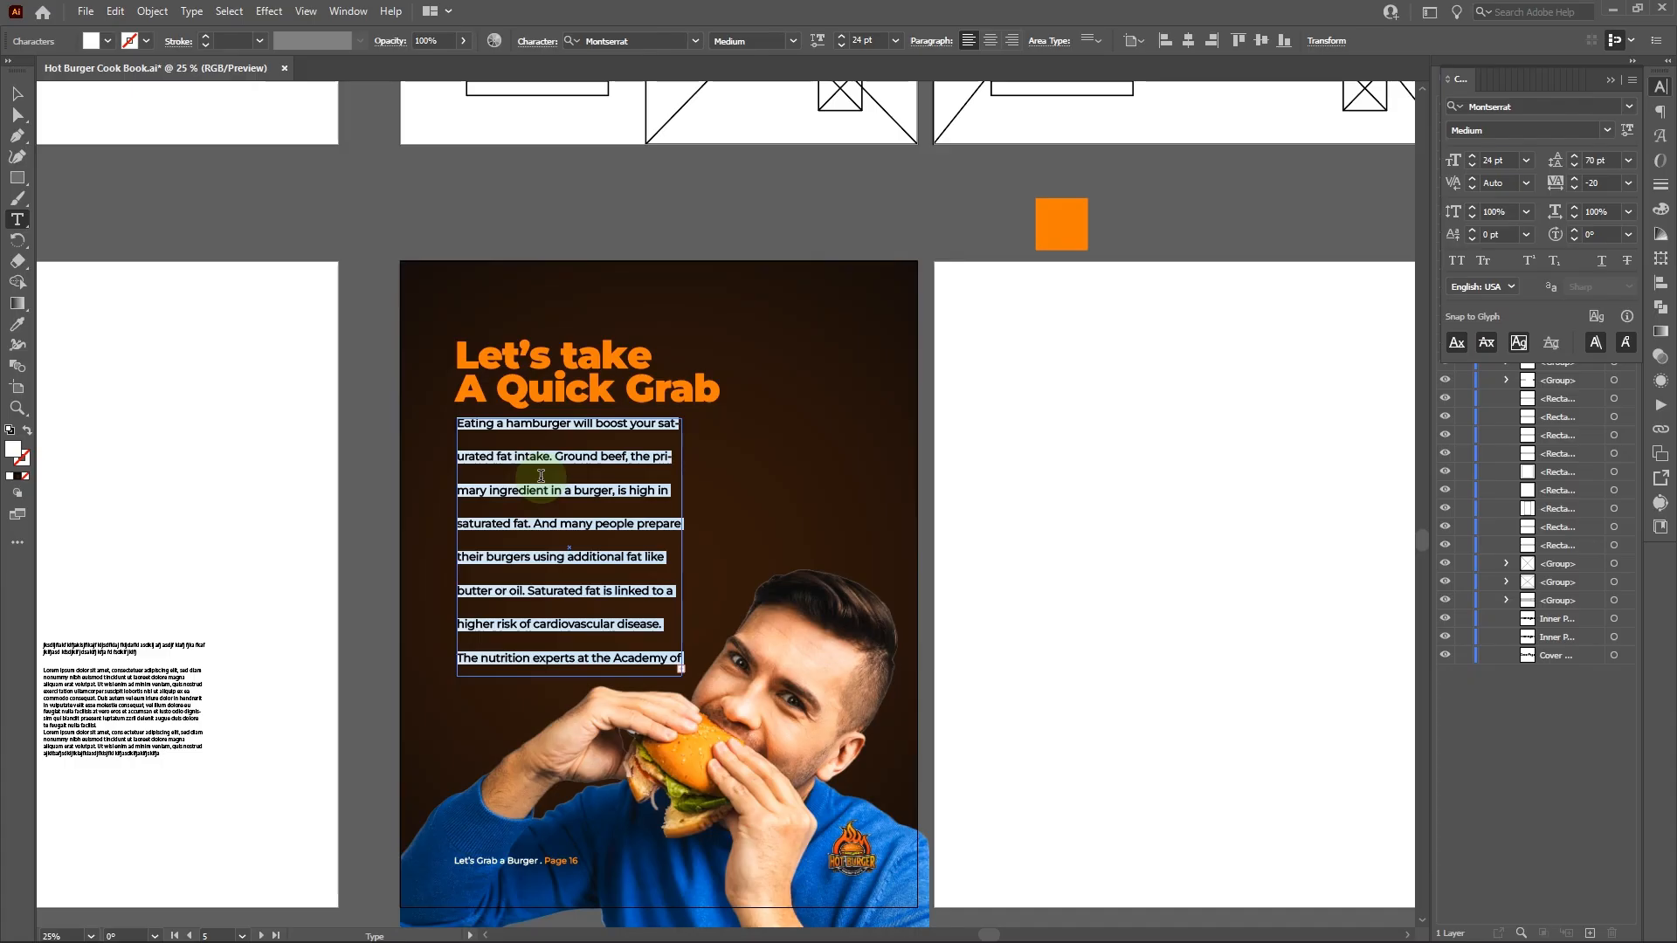
# - Change the body text's font to Lora SemiBold
pyautogui.click(666, 40)
pyautogui.press('BackSpace')
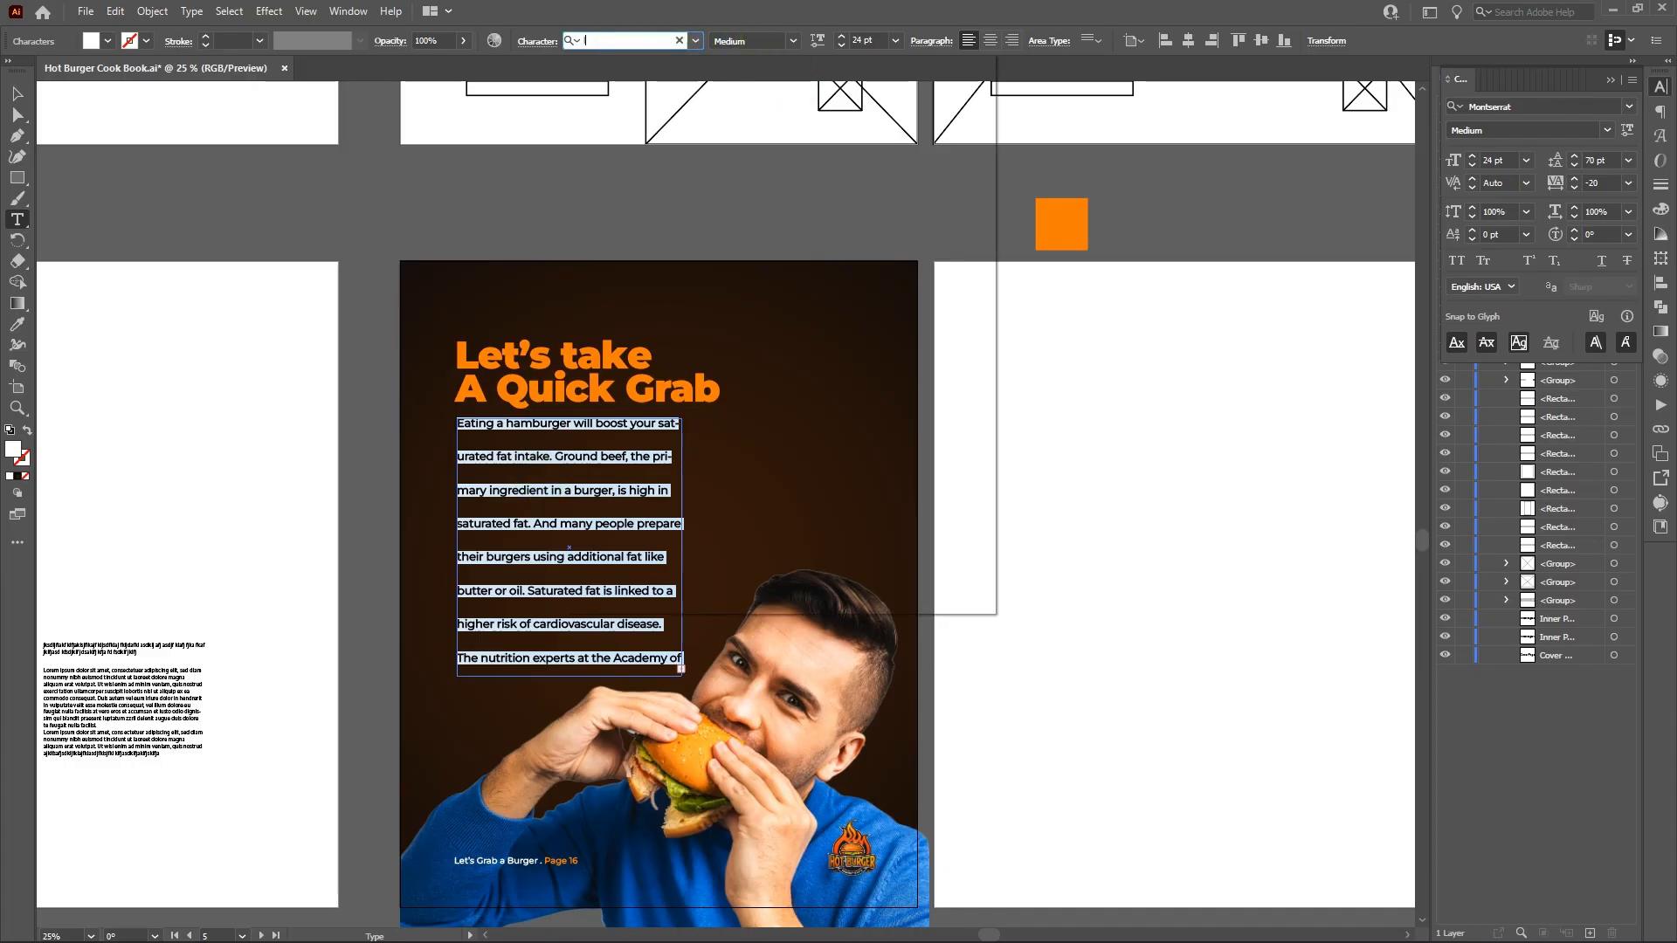
pyautogui.write('lora')
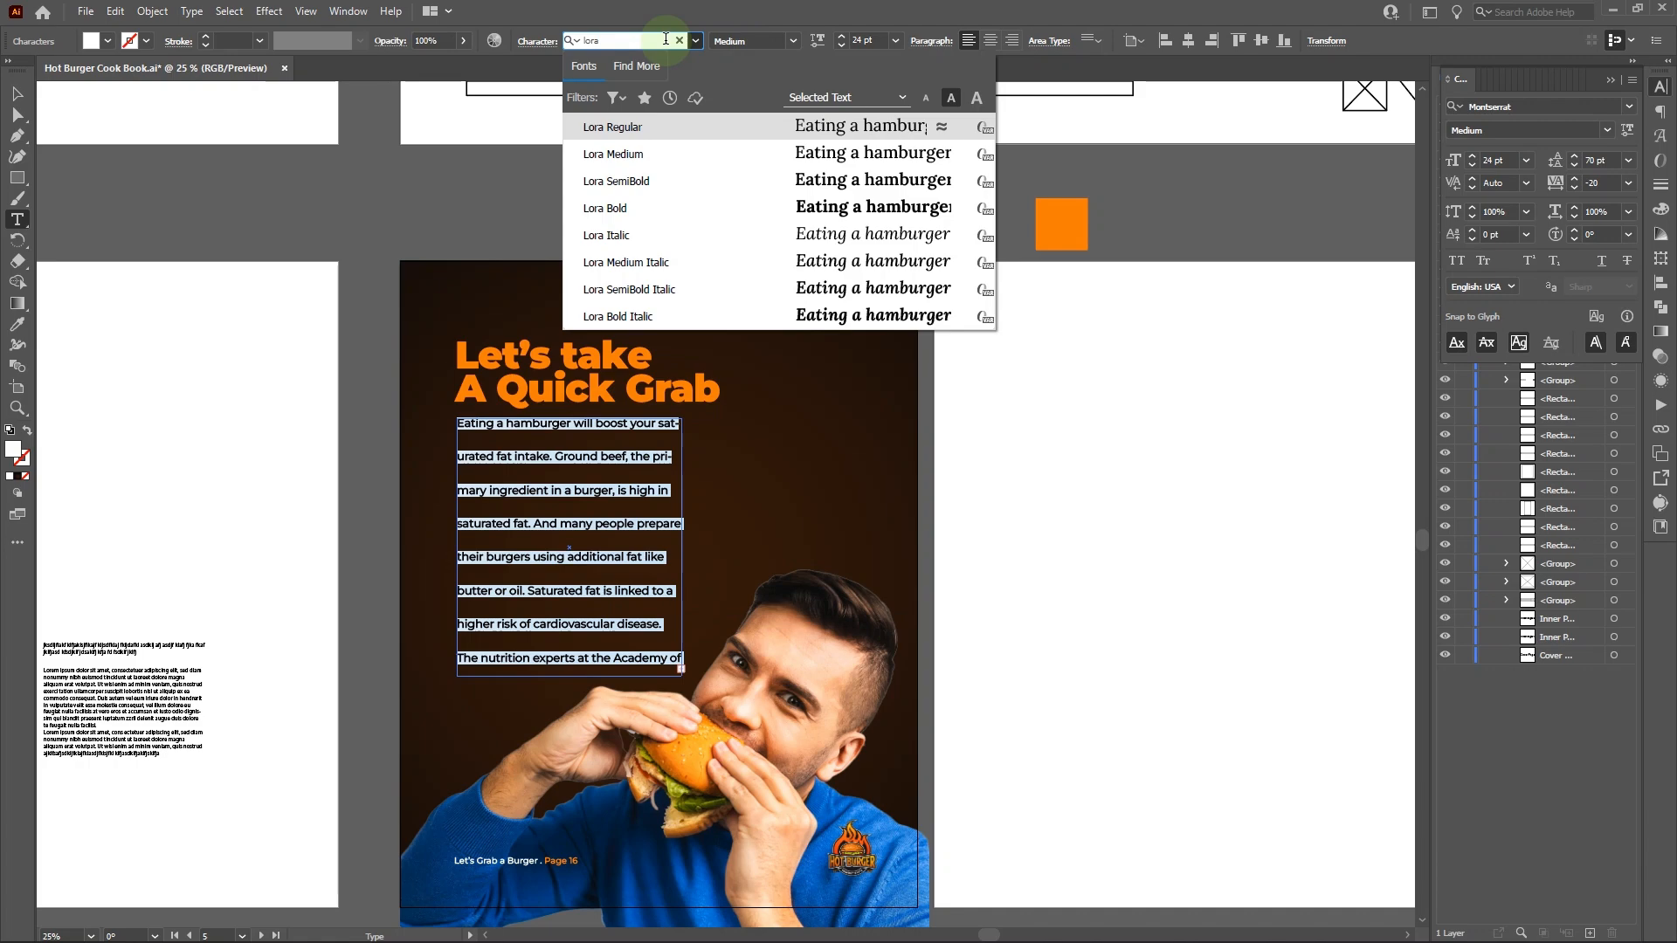
pyautogui.click(699, 179)
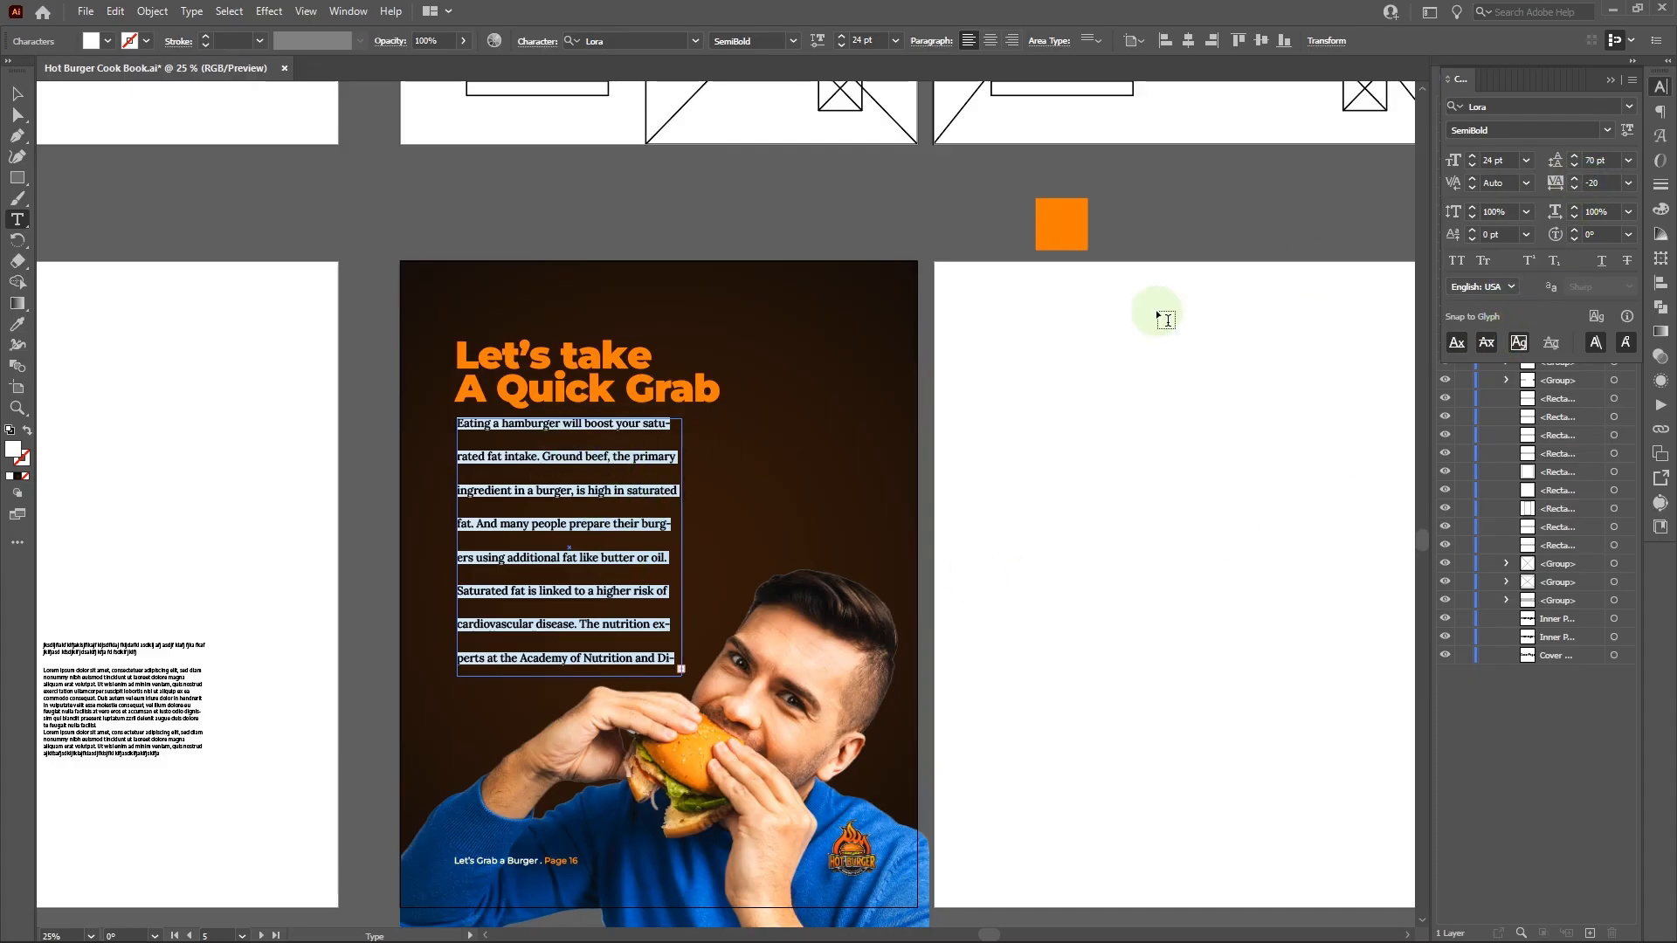
# - Set the body text's tracking to 0 and its leading to Auto
pyautogui.click(1605, 183)
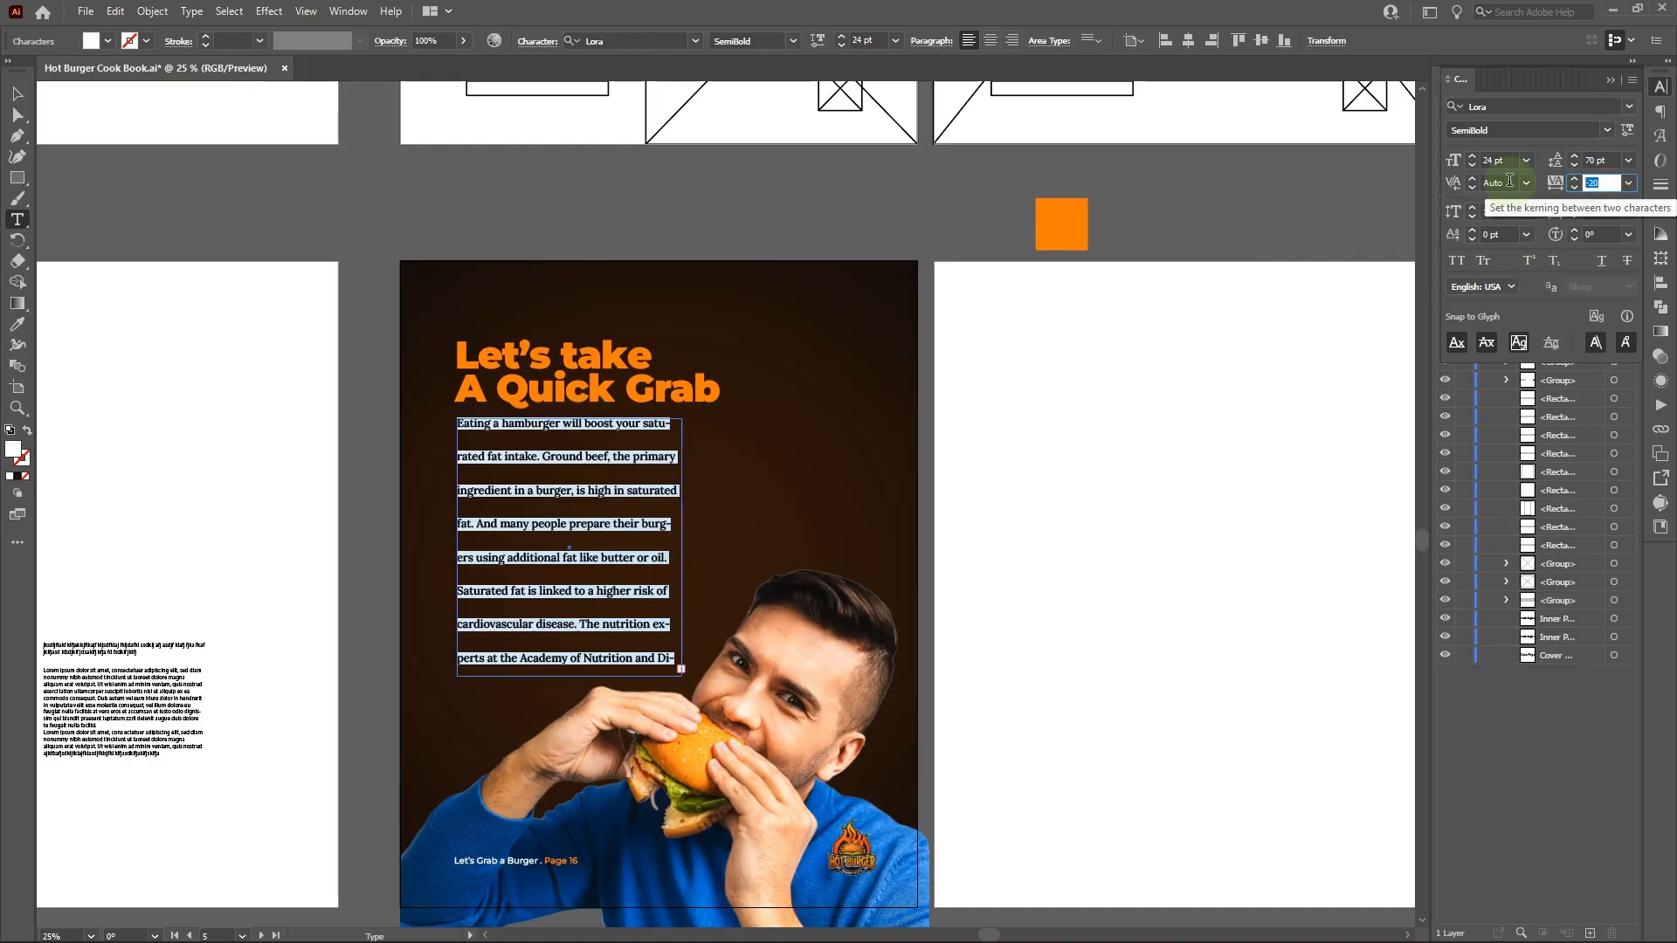
pyautogui.write('0')
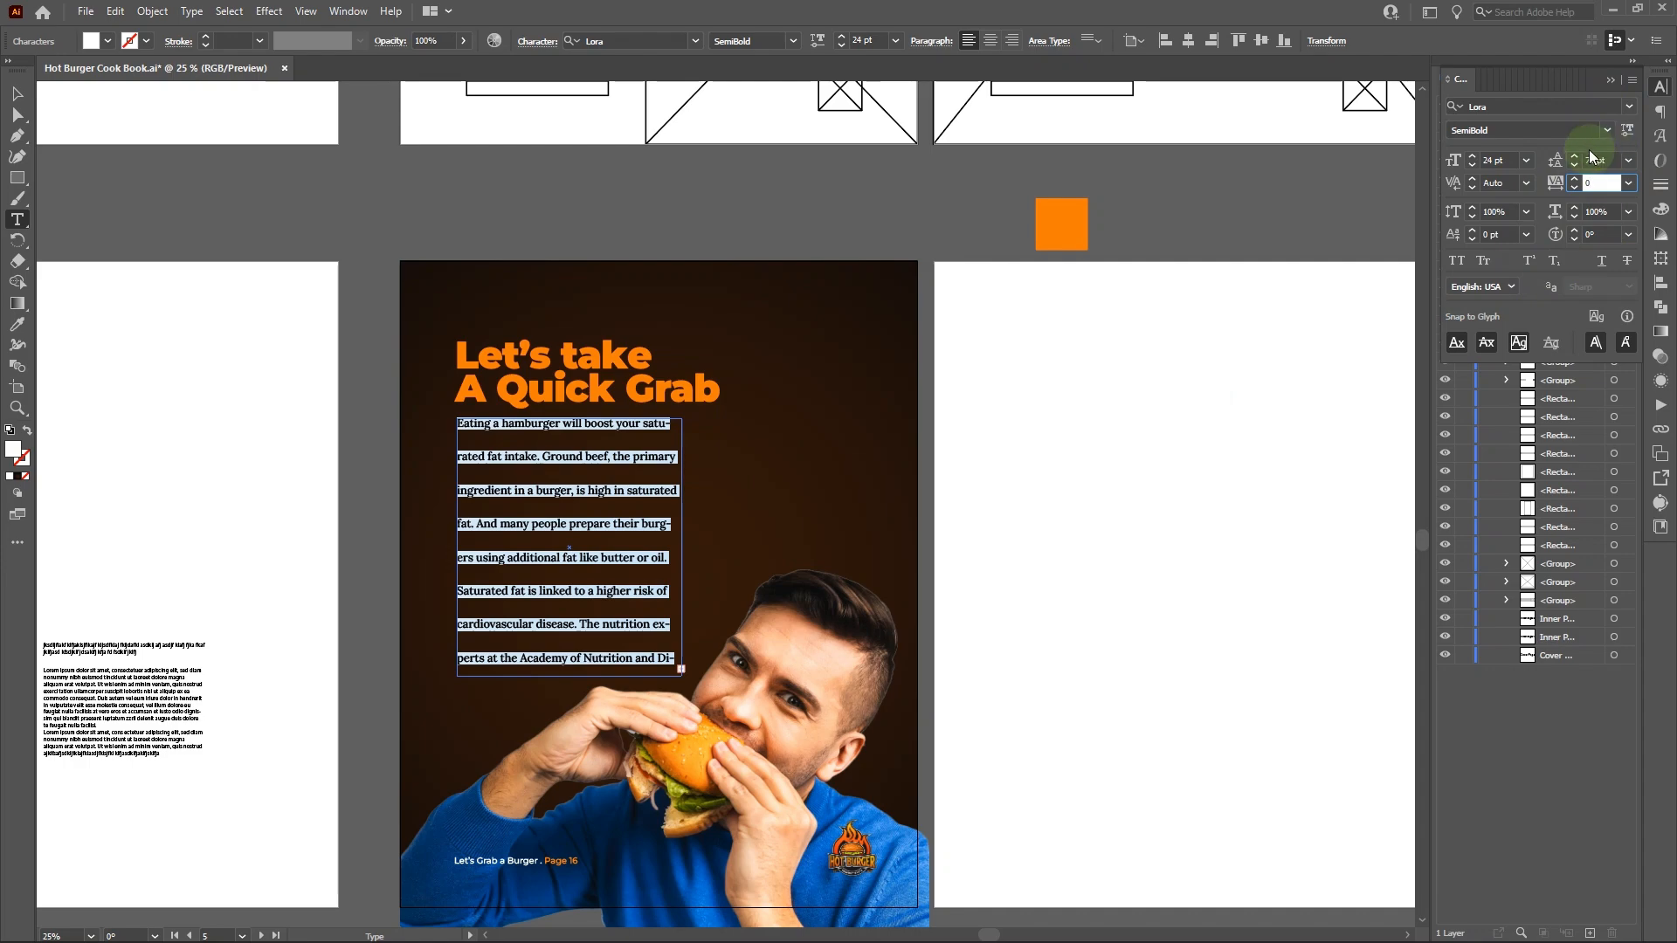
pyautogui.click(1628, 165)
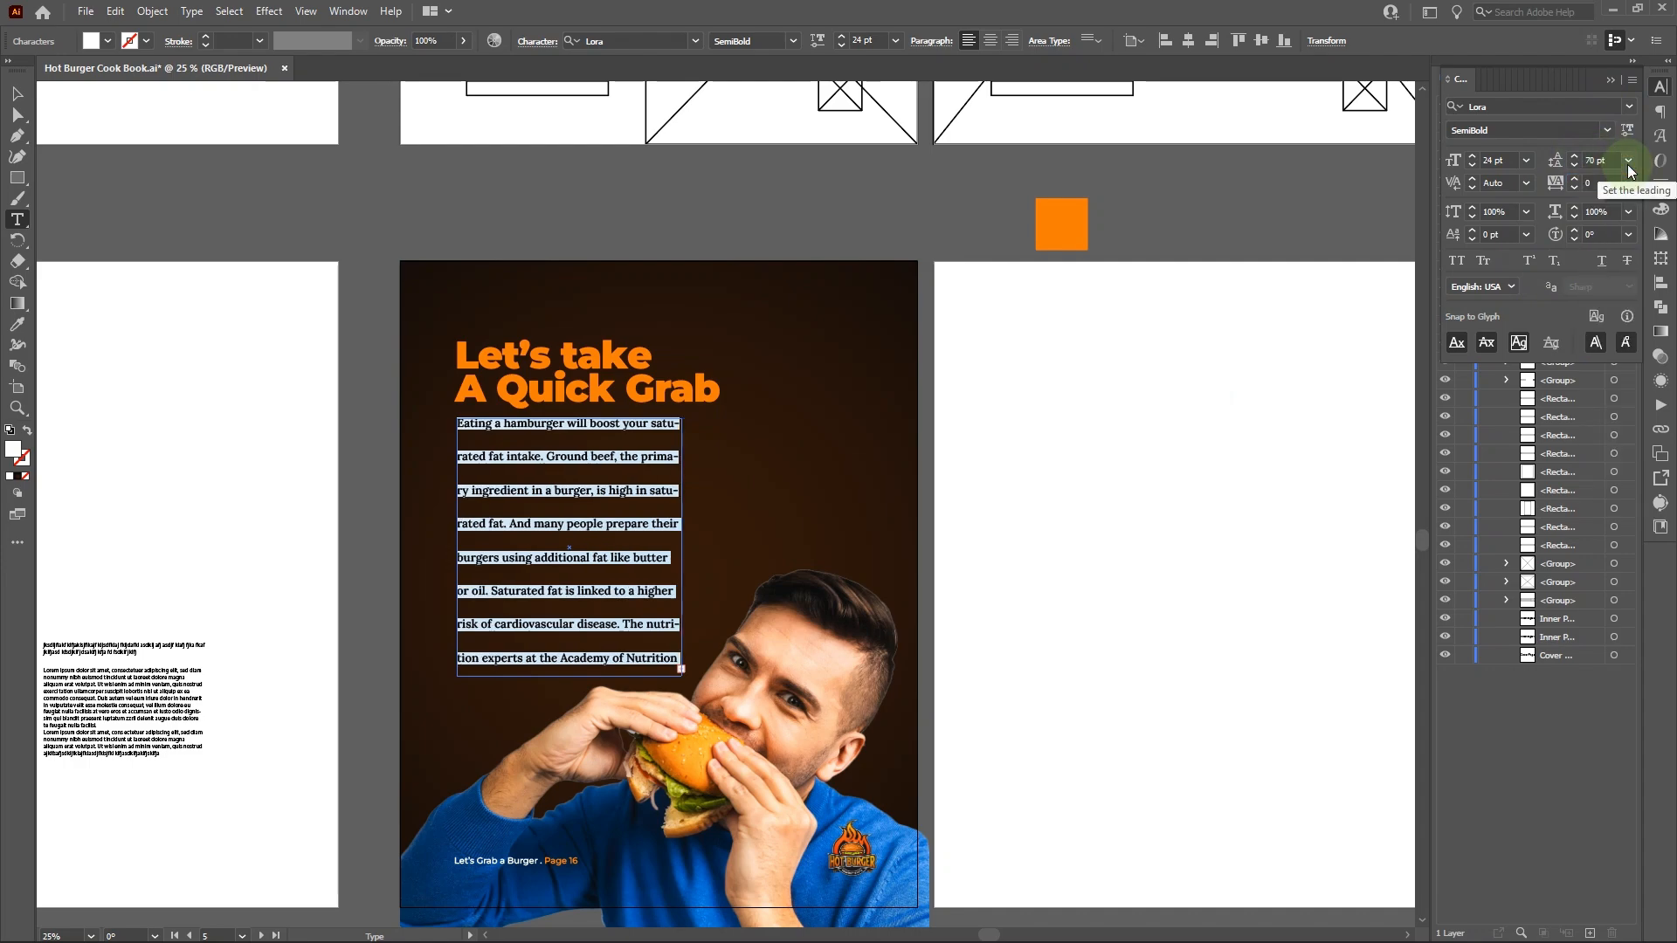
pyautogui.click(1613, 201)
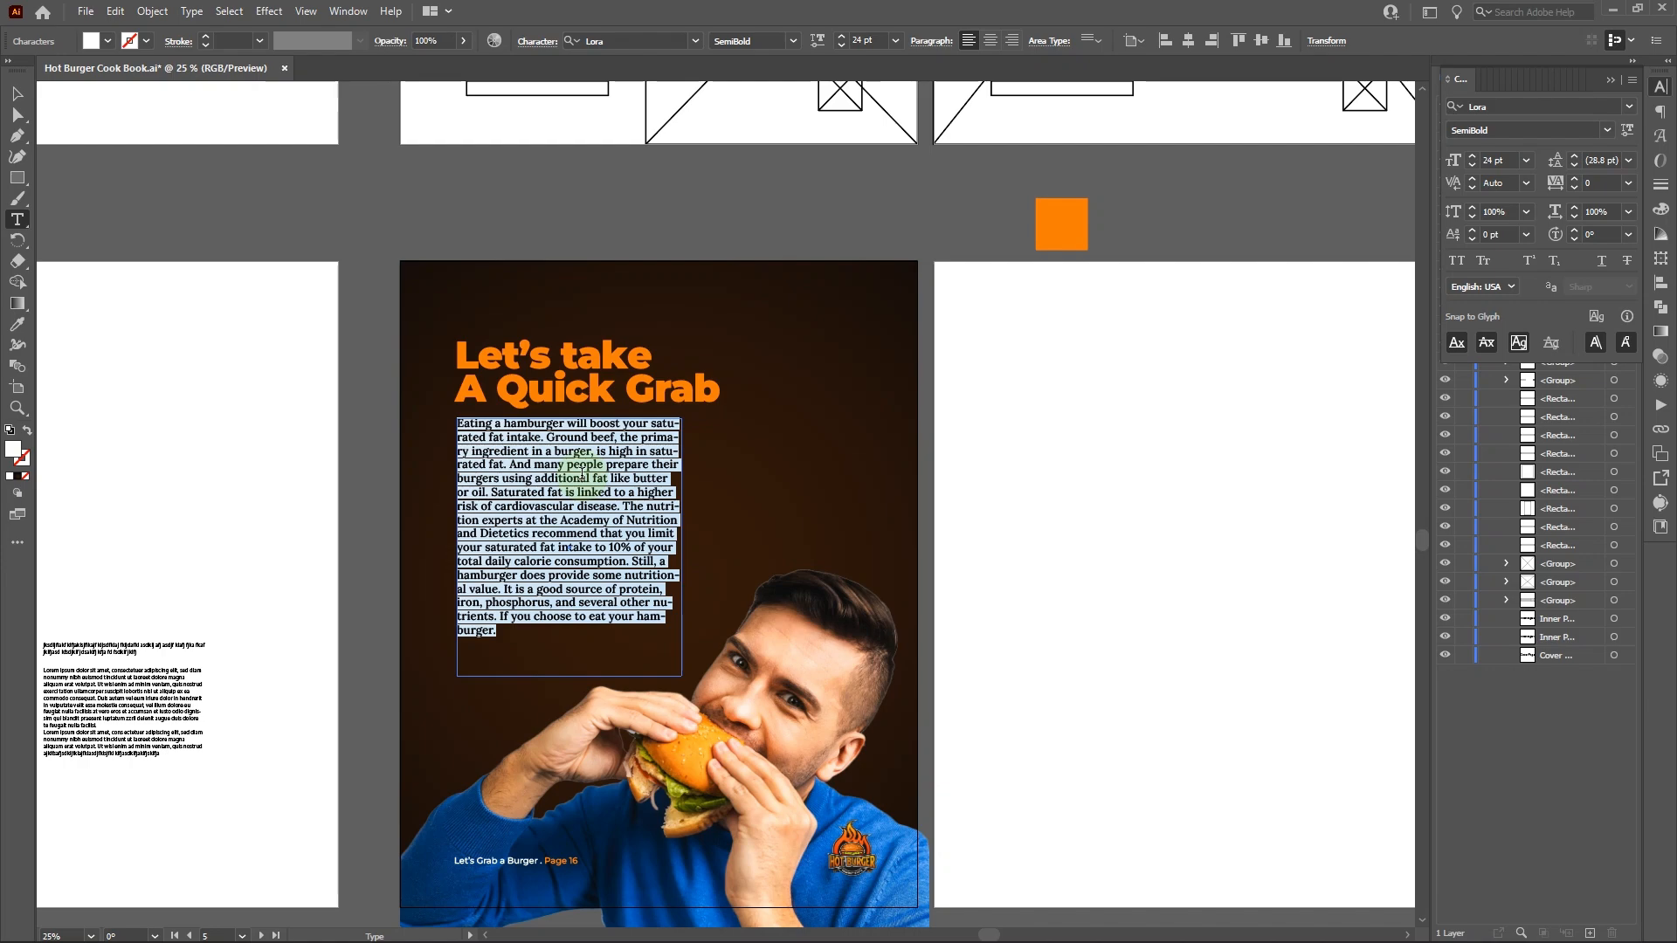
# - Try leading values of 30 pt and 35 pt on the whole body text
pyautogui.click(579, 522)
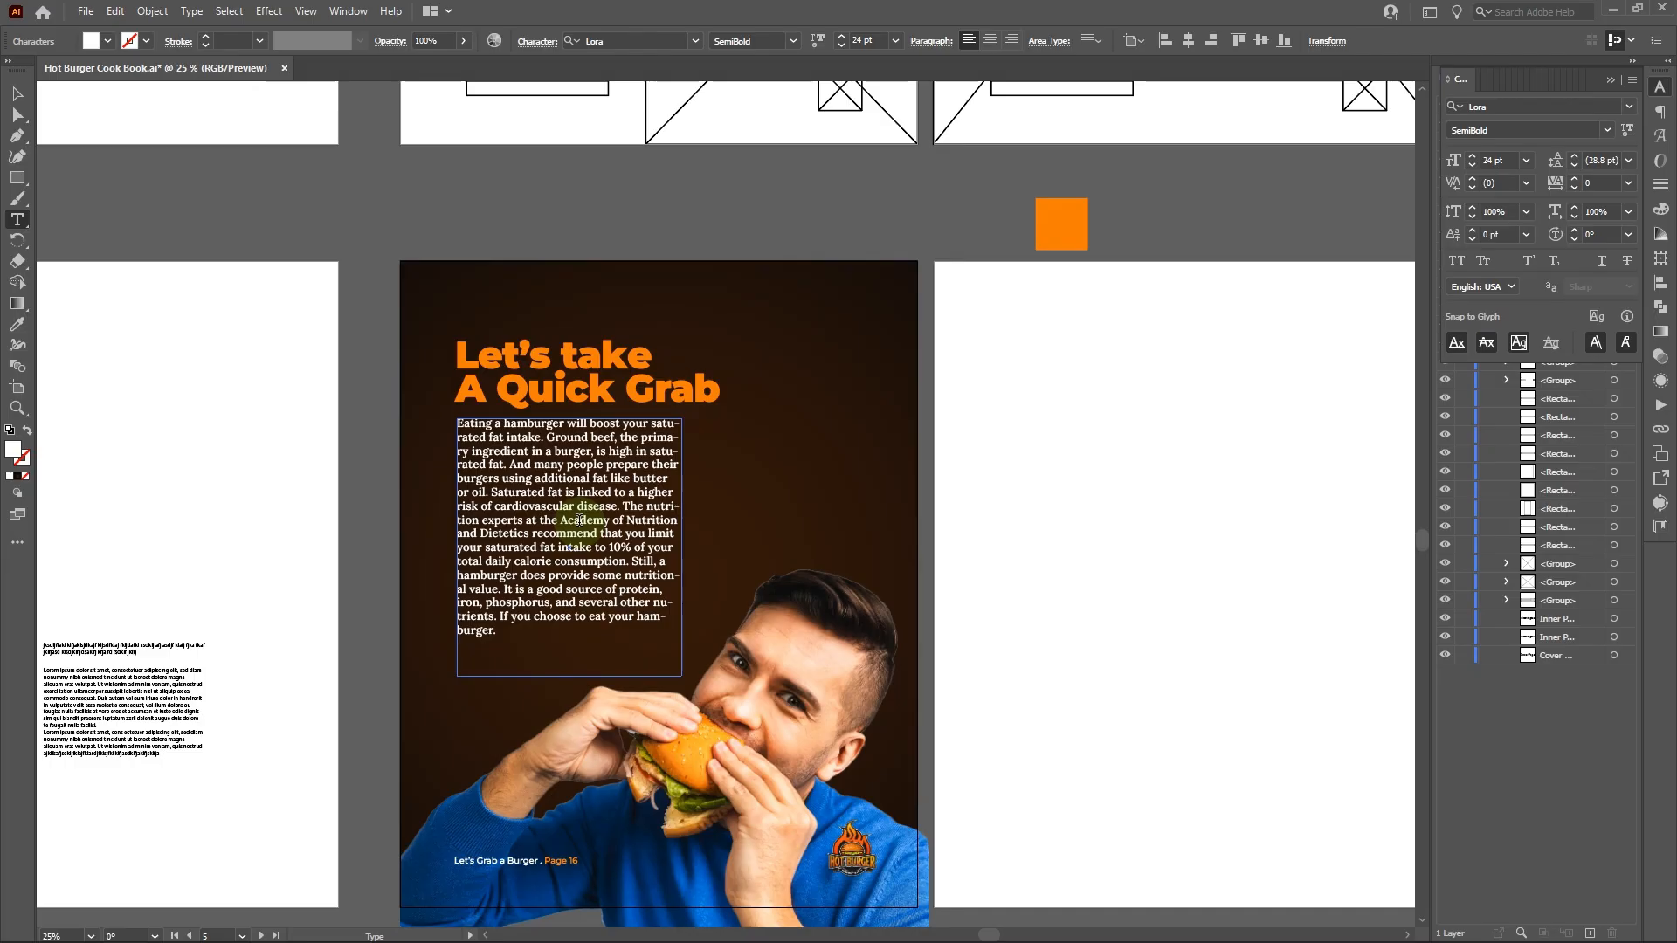
pyautogui.hotkey('ctrl', 'a')
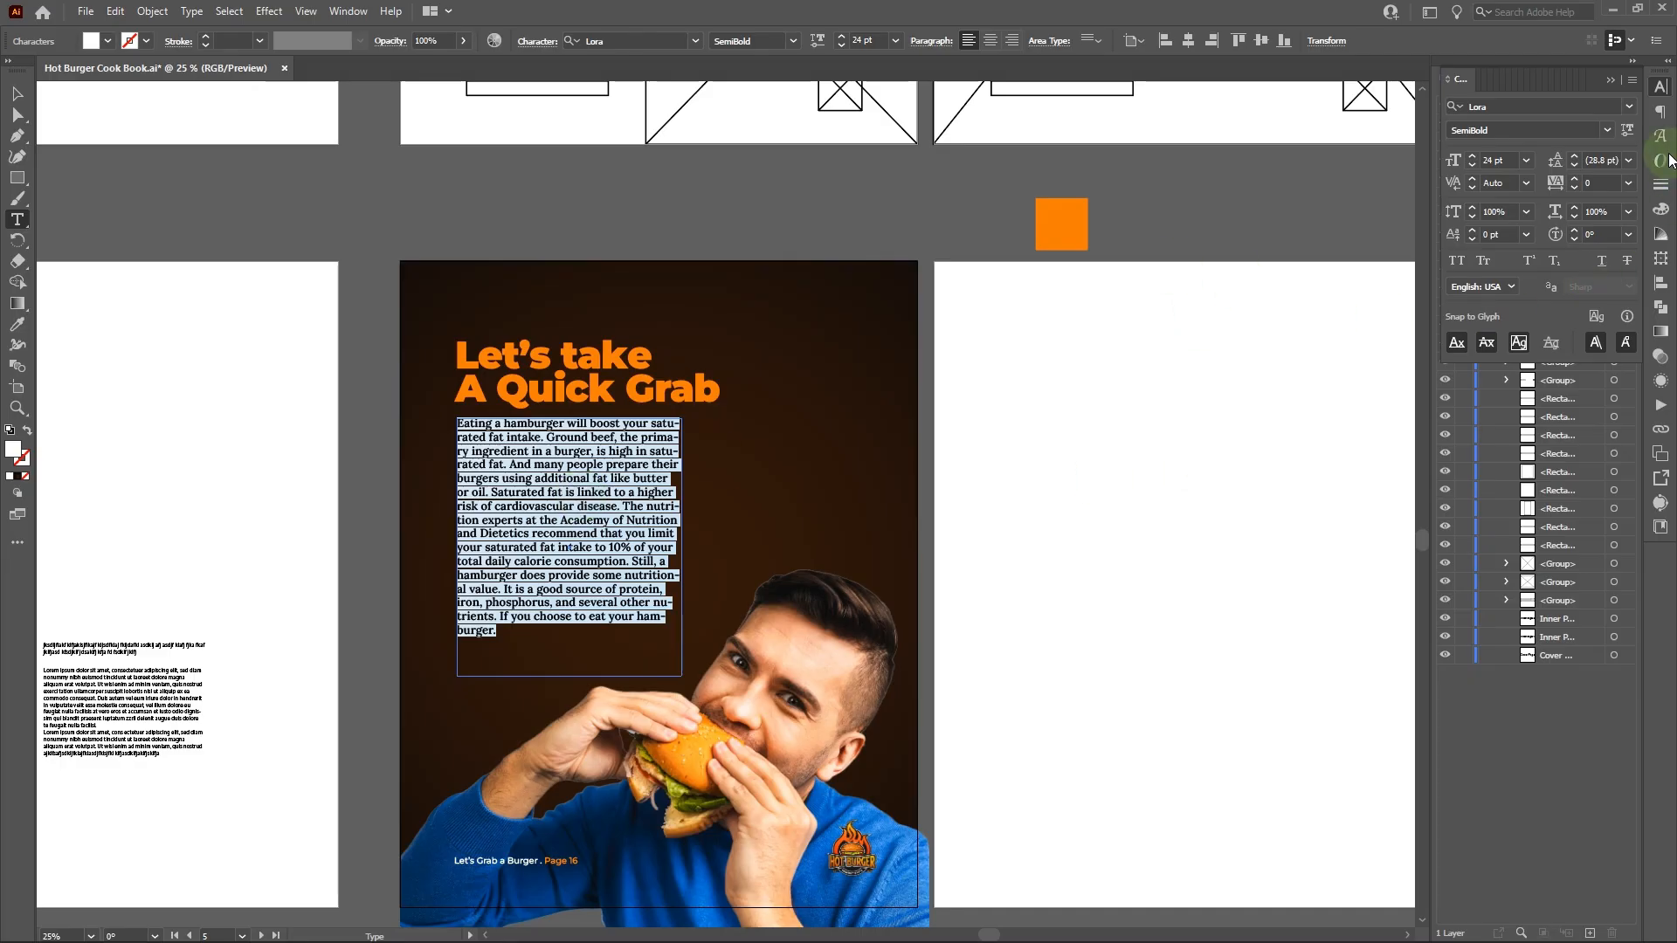
pyautogui.click(1630, 160)
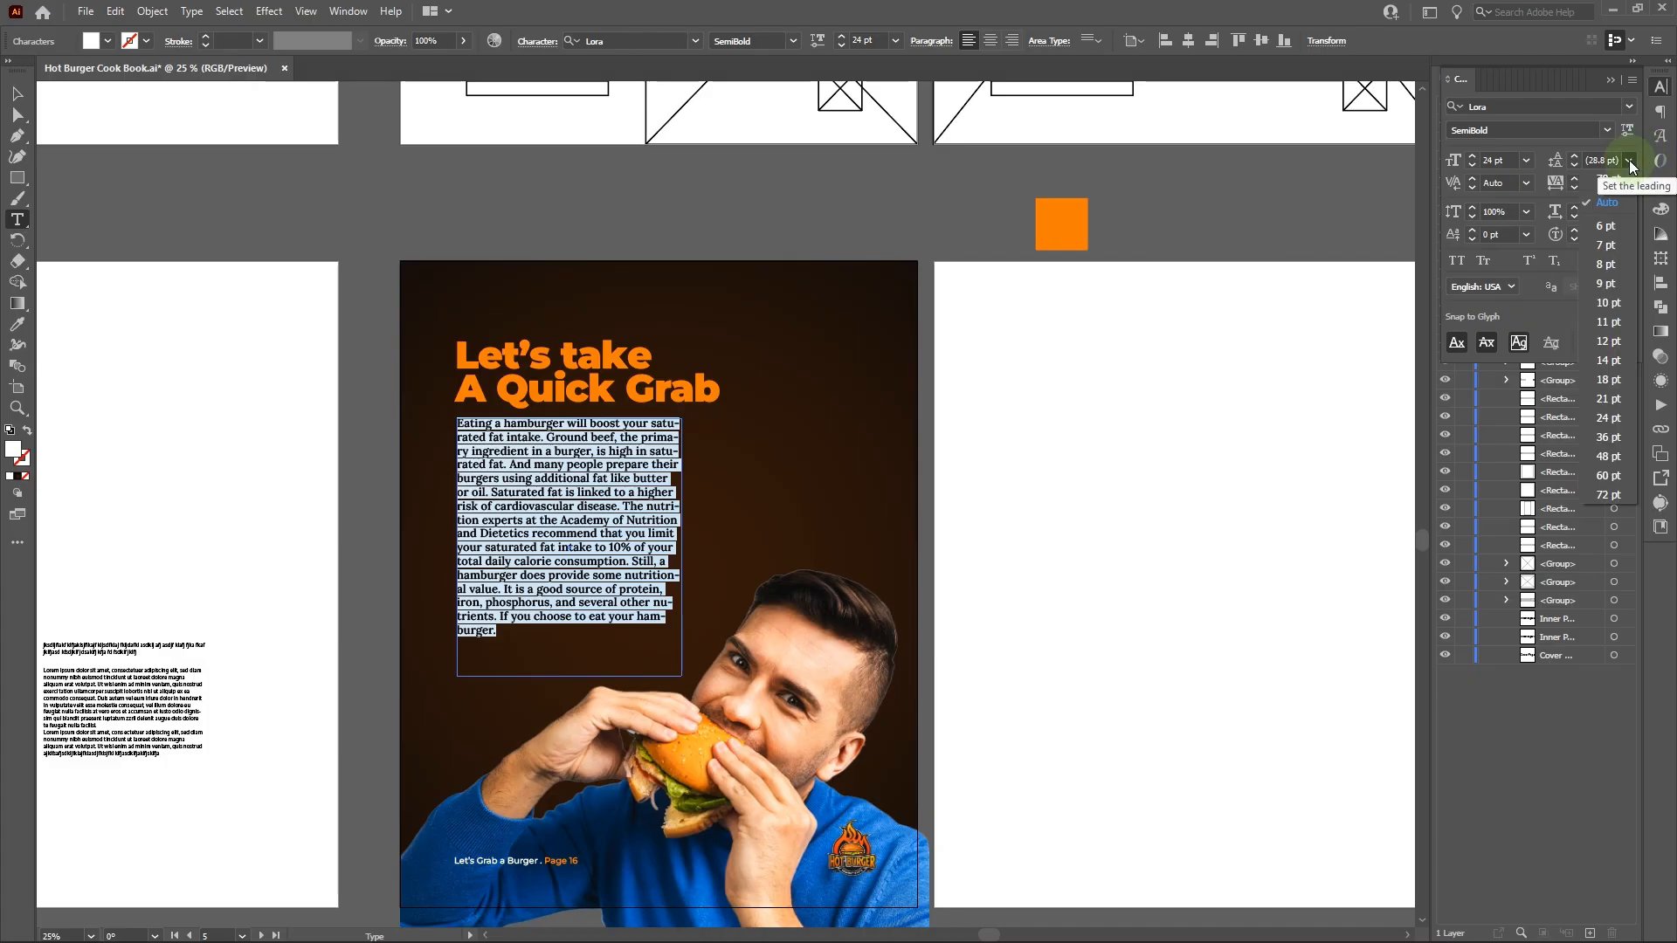
pyautogui.click(1632, 160)
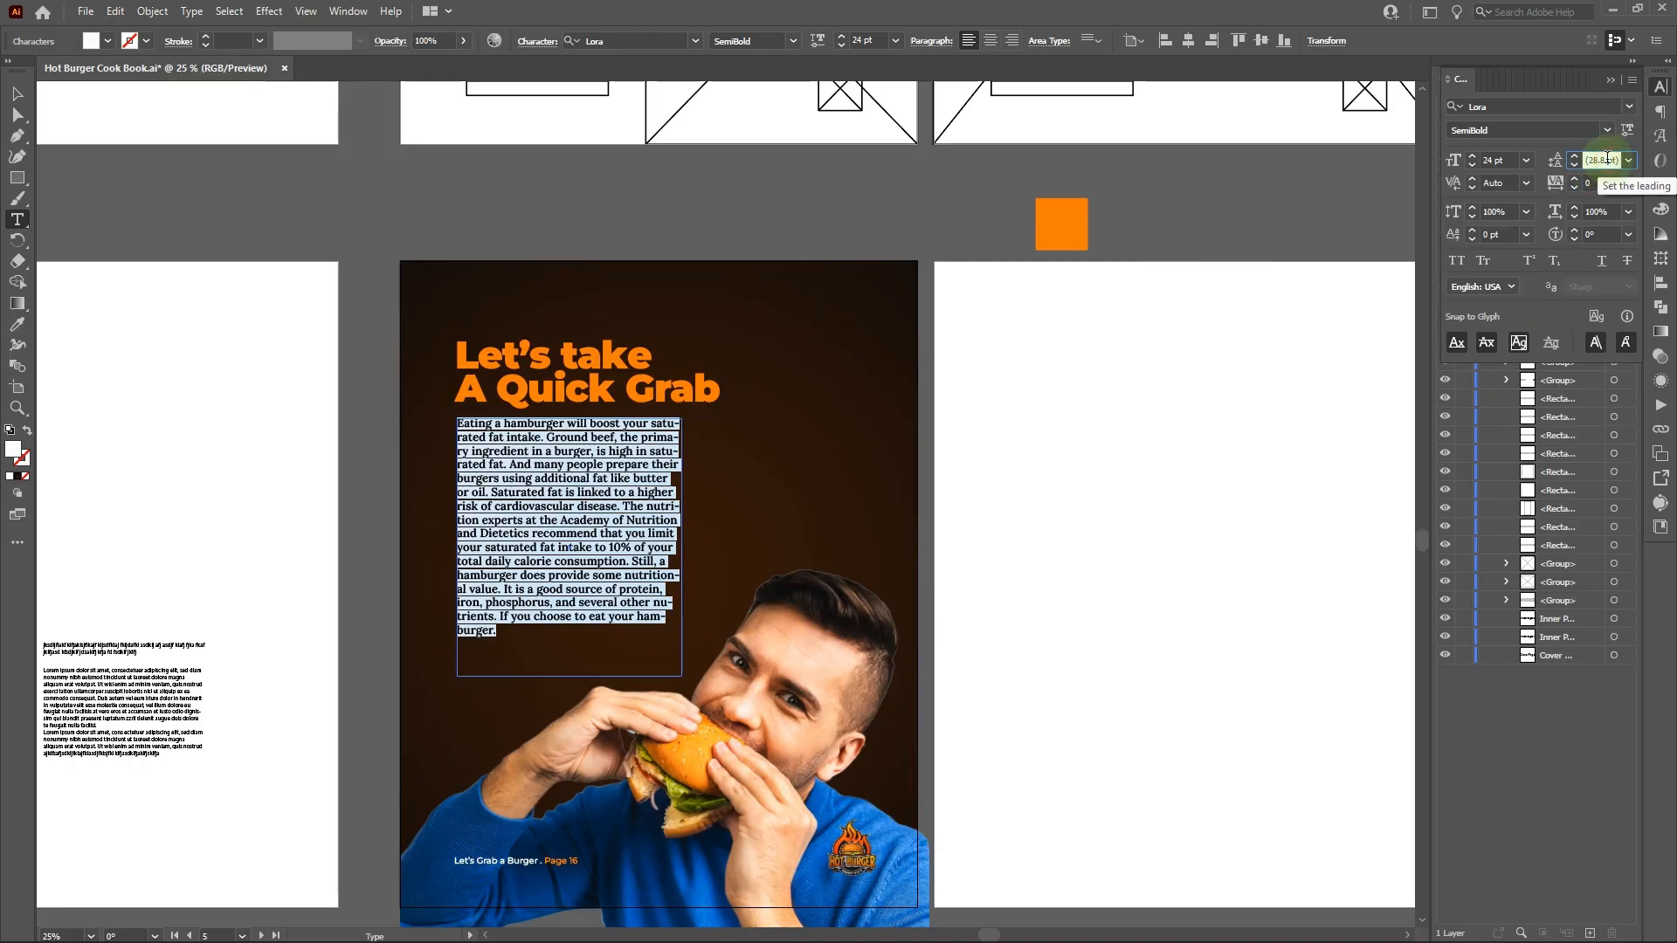
pyautogui.click(1607, 159)
pyautogui.write('30')
pyautogui.press('Return')
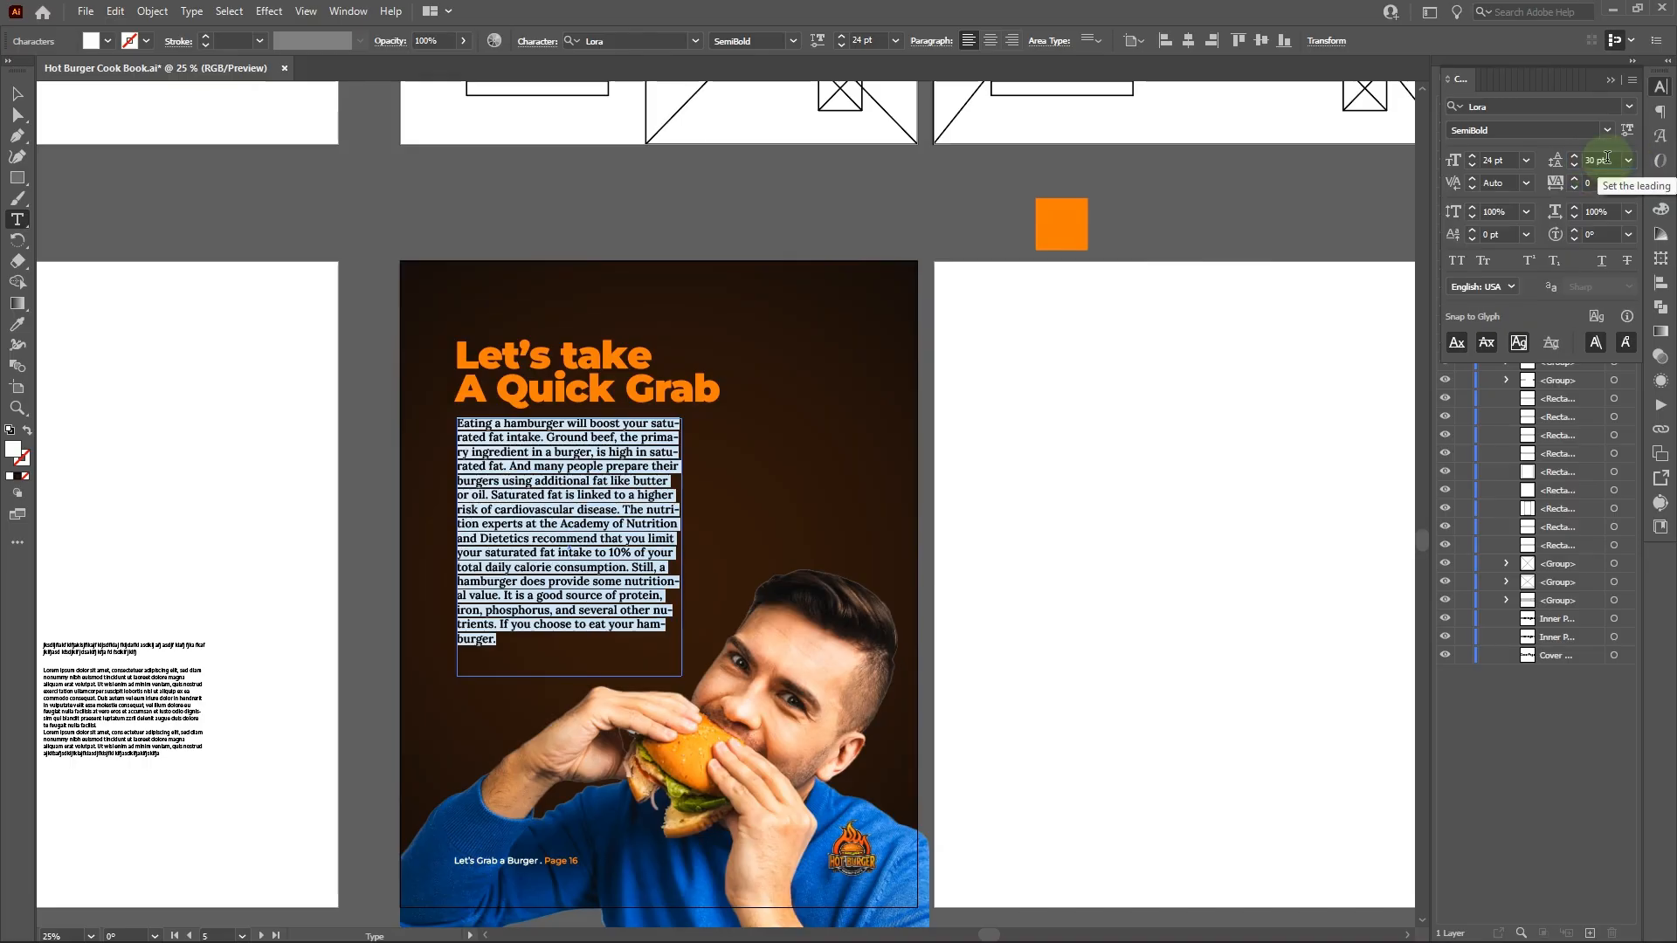
pyautogui.click(1598, 161)
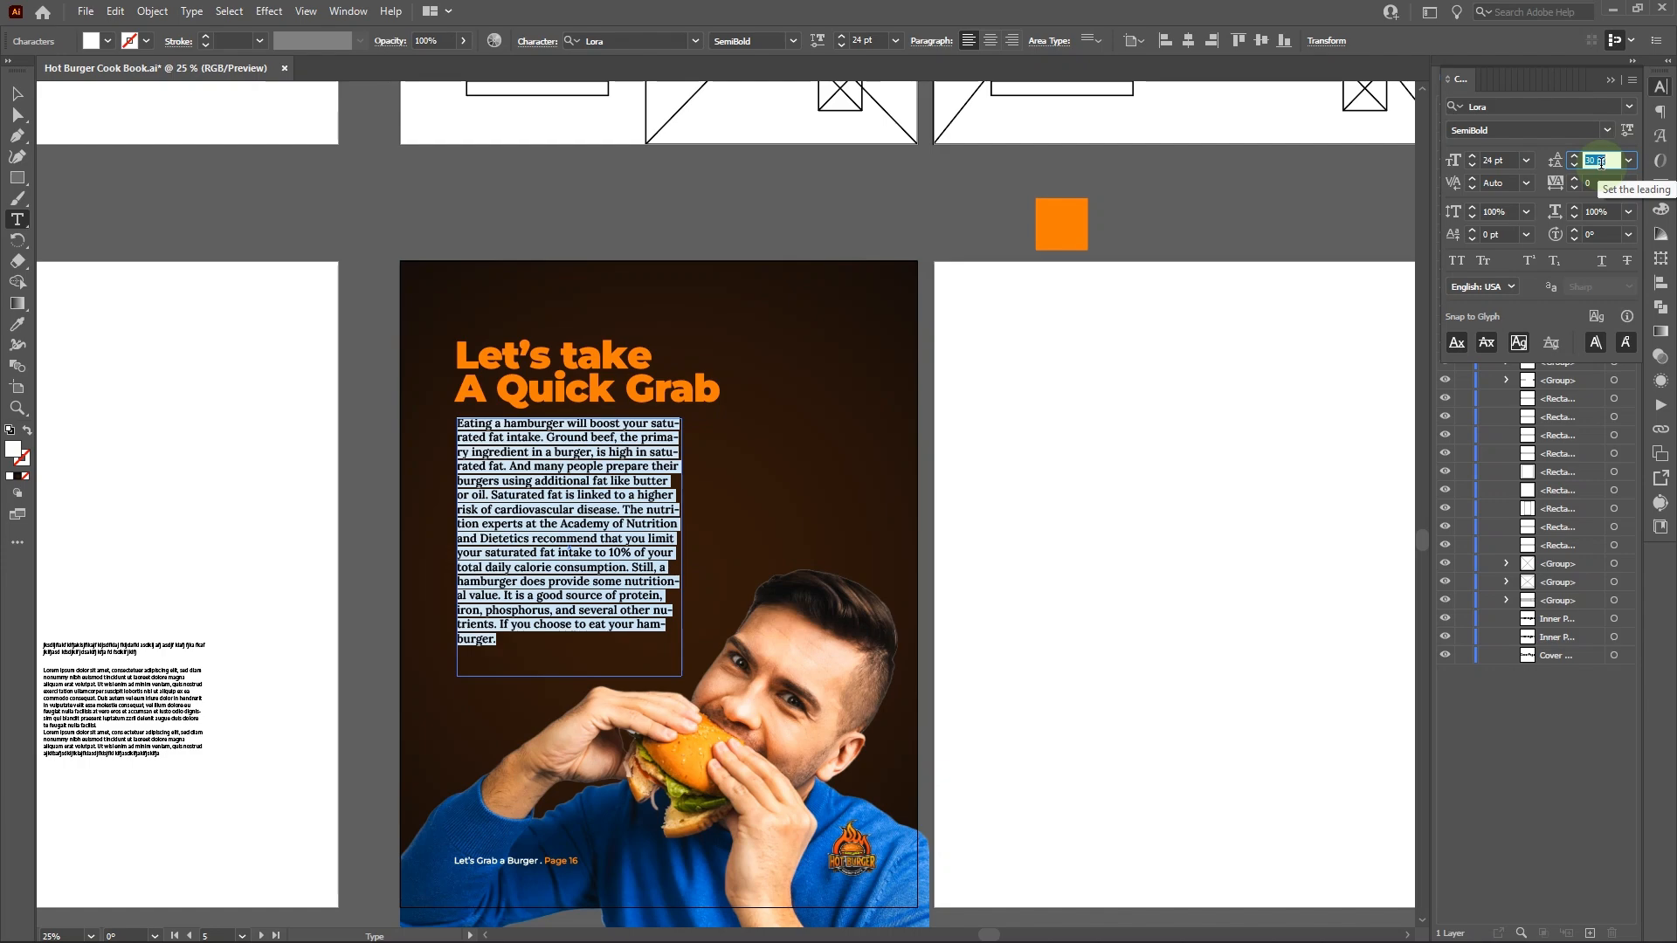
pyautogui.write('35')
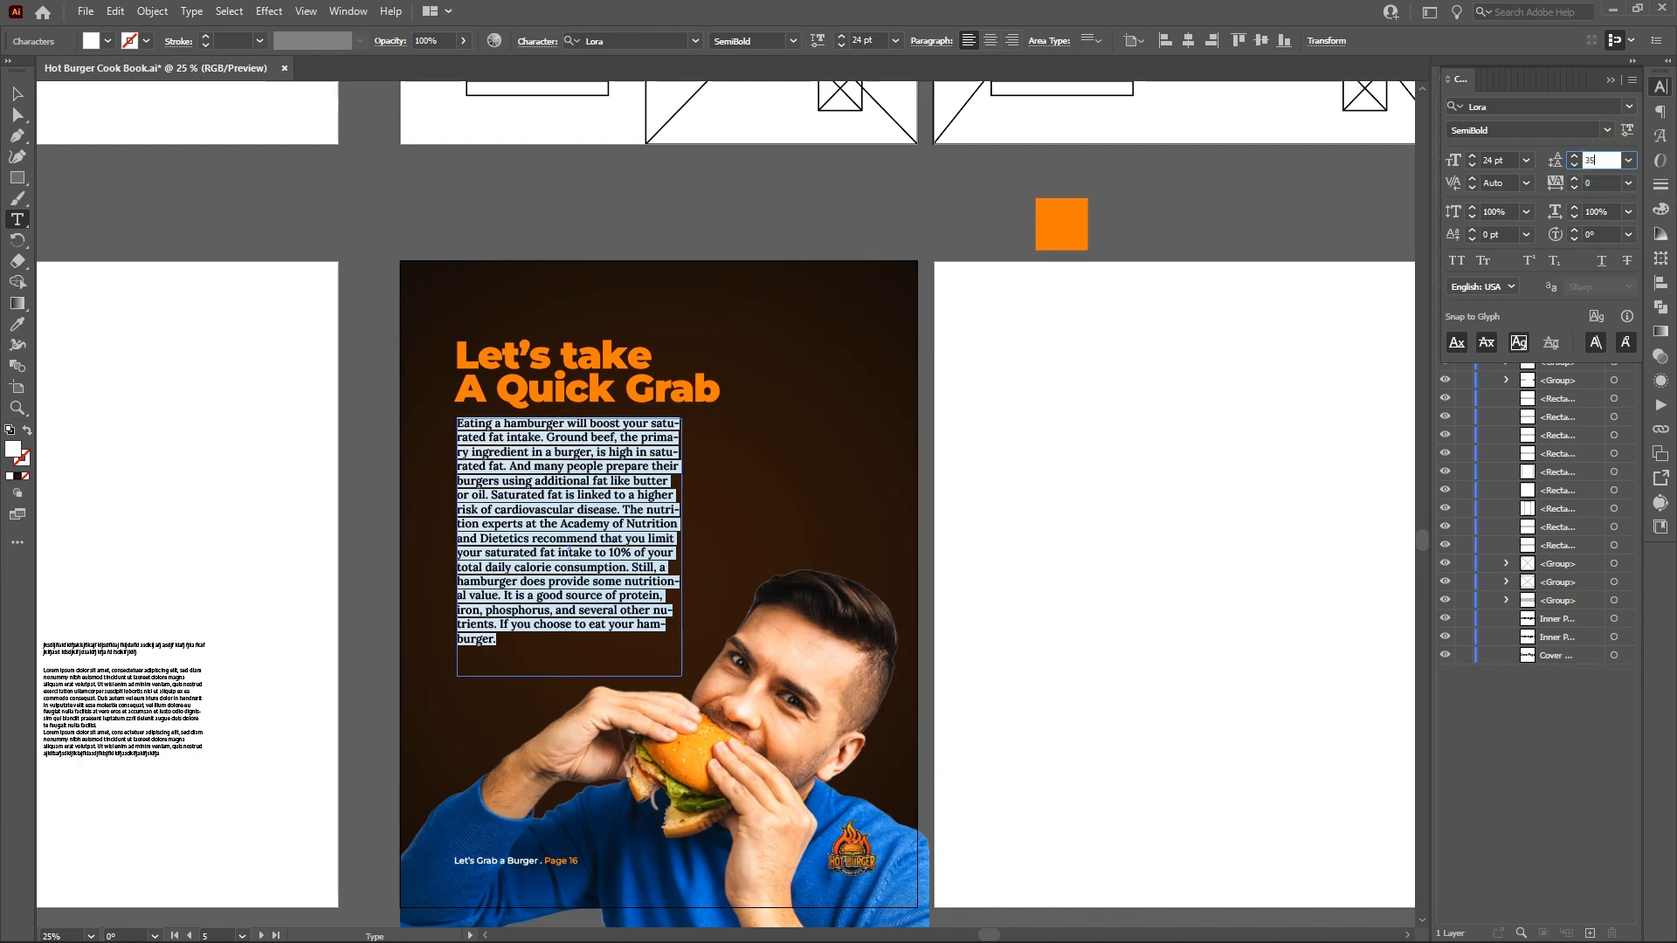
pyautogui.press('Return')
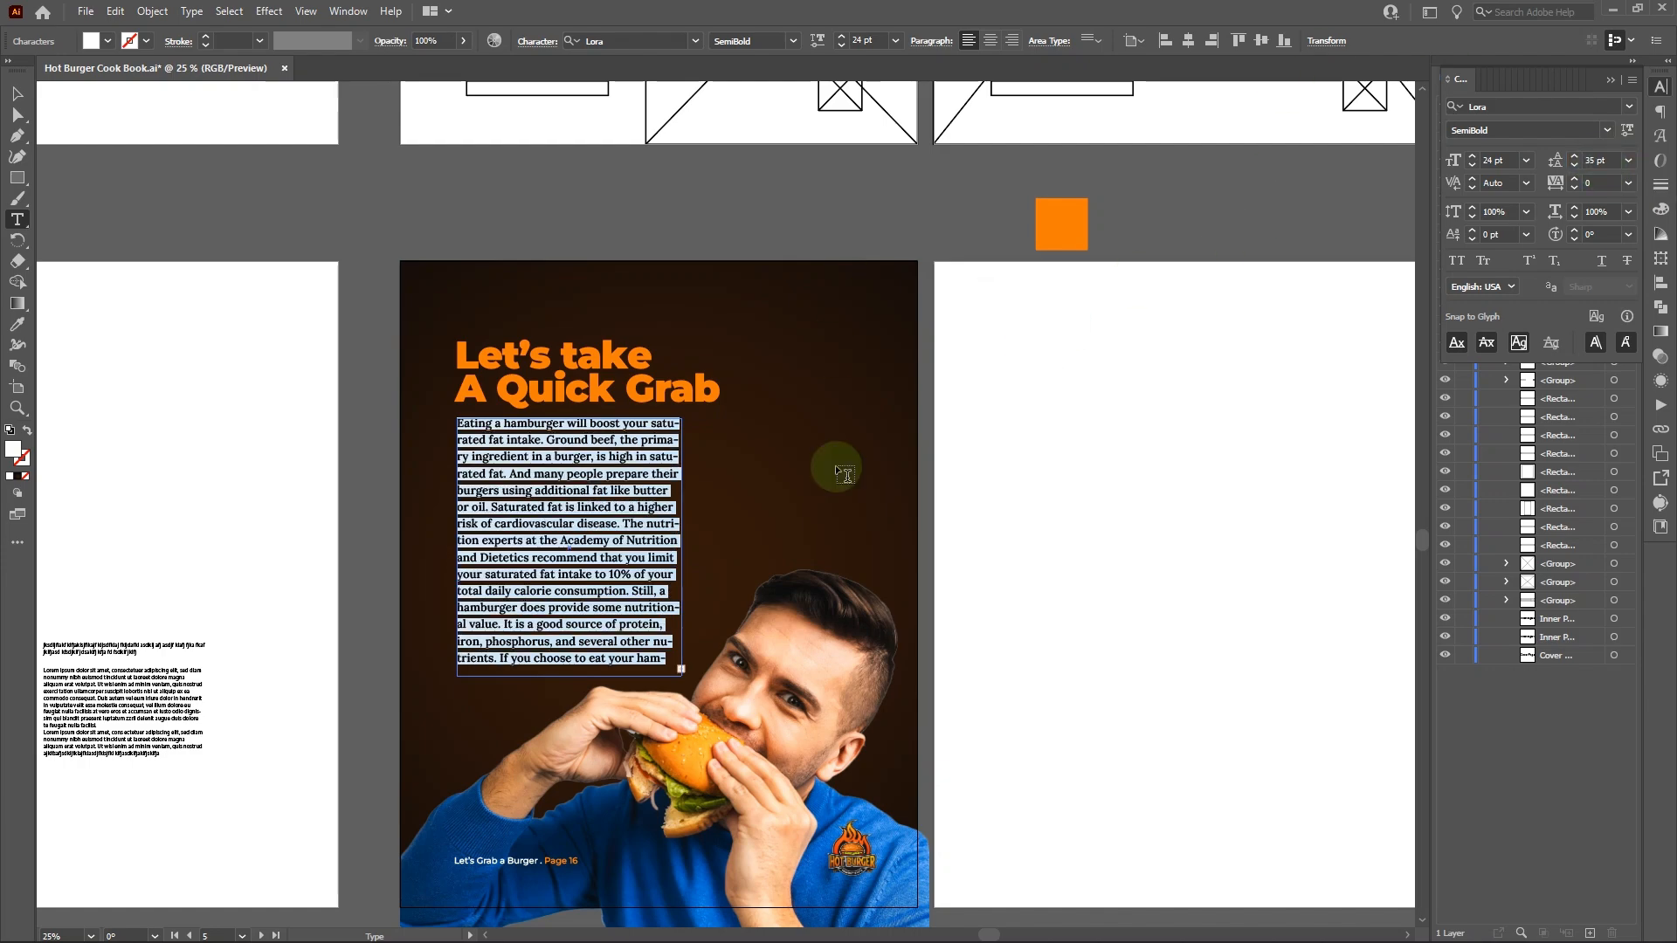
# - Set the body text's leading to 32 pt
pyautogui.click(1599, 156)
pyautogui.write('32')
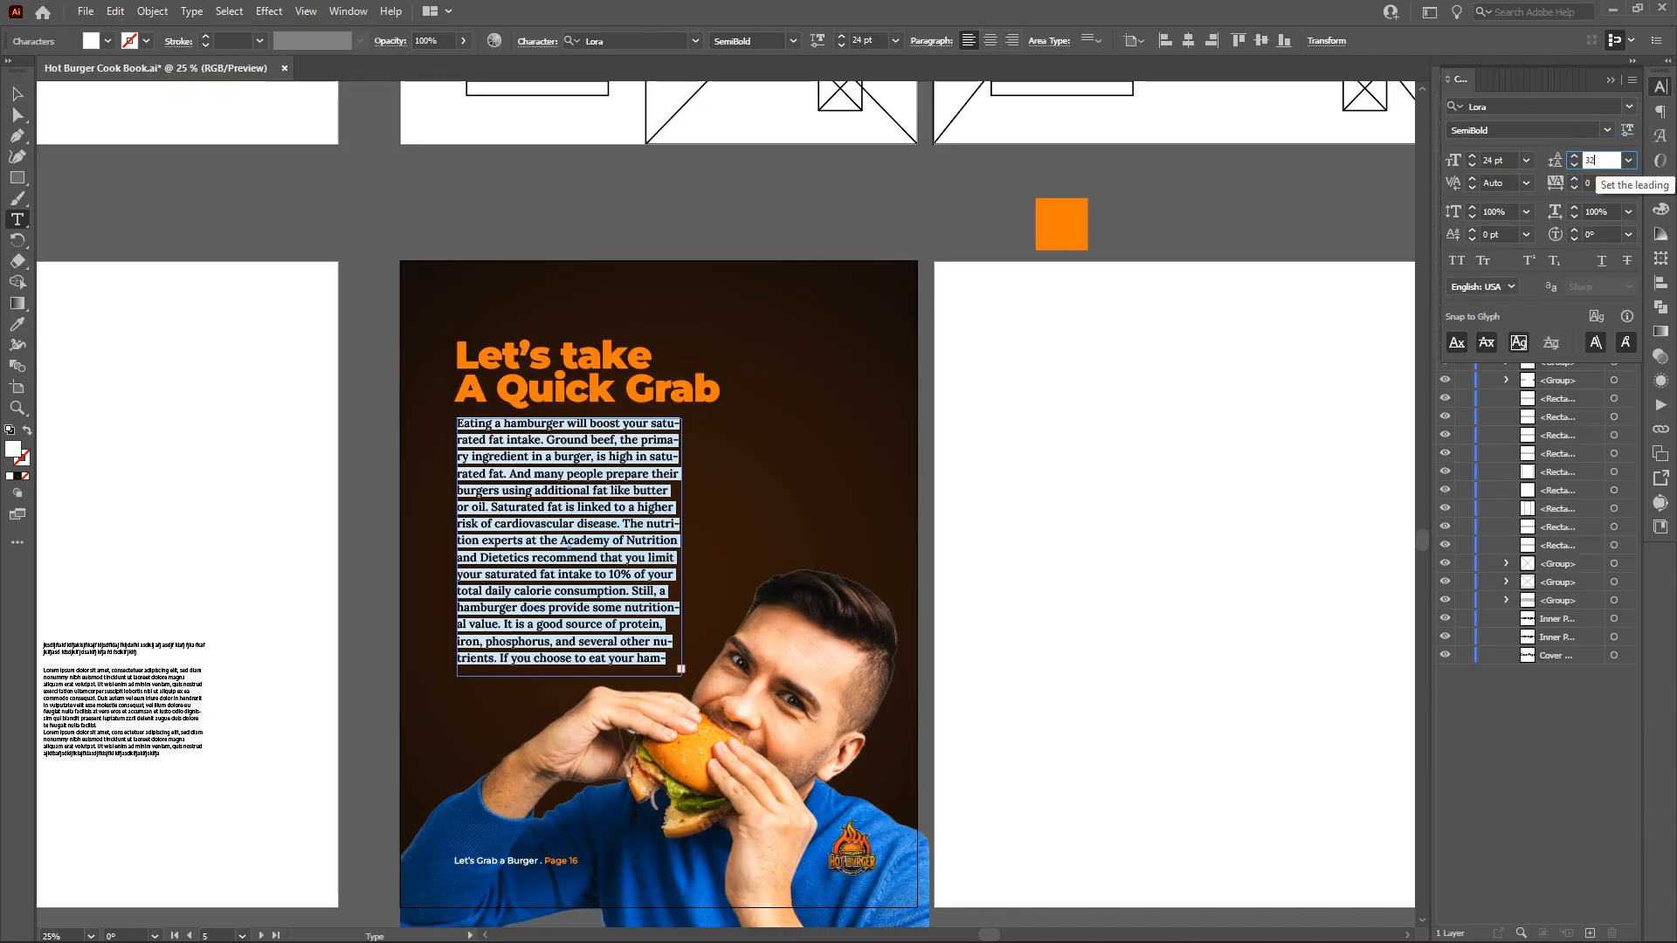
pyautogui.press('Return')
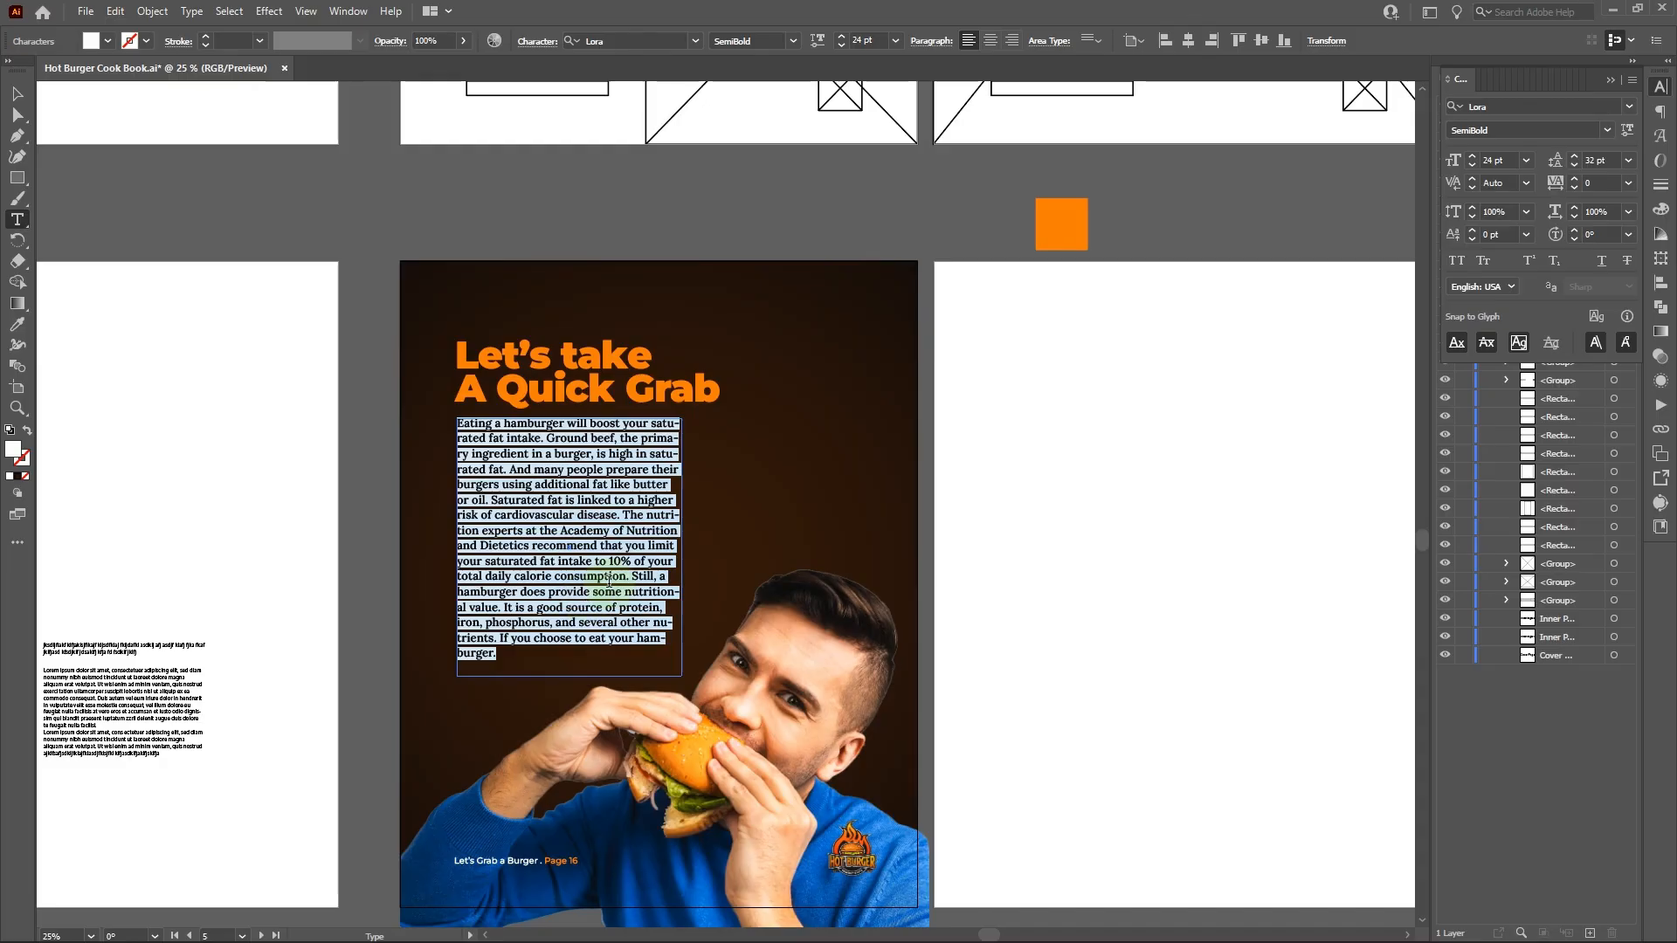
# - Justify the body text with its last line aligned left
pyautogui.click(1661, 114)
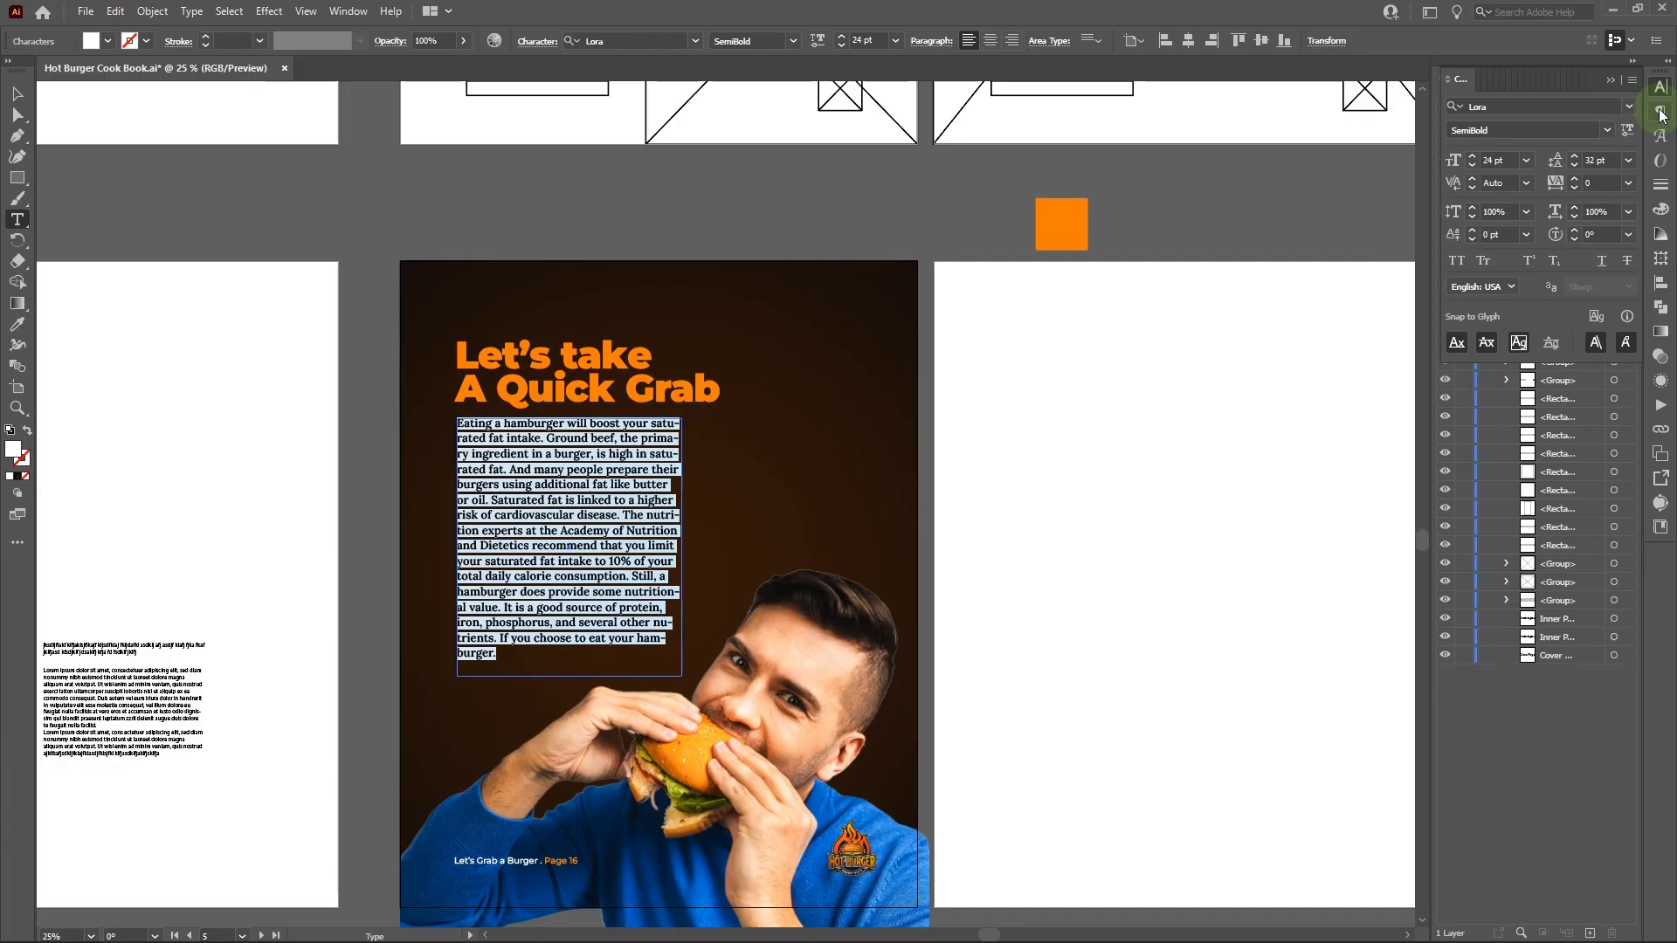
pyautogui.click(1660, 115)
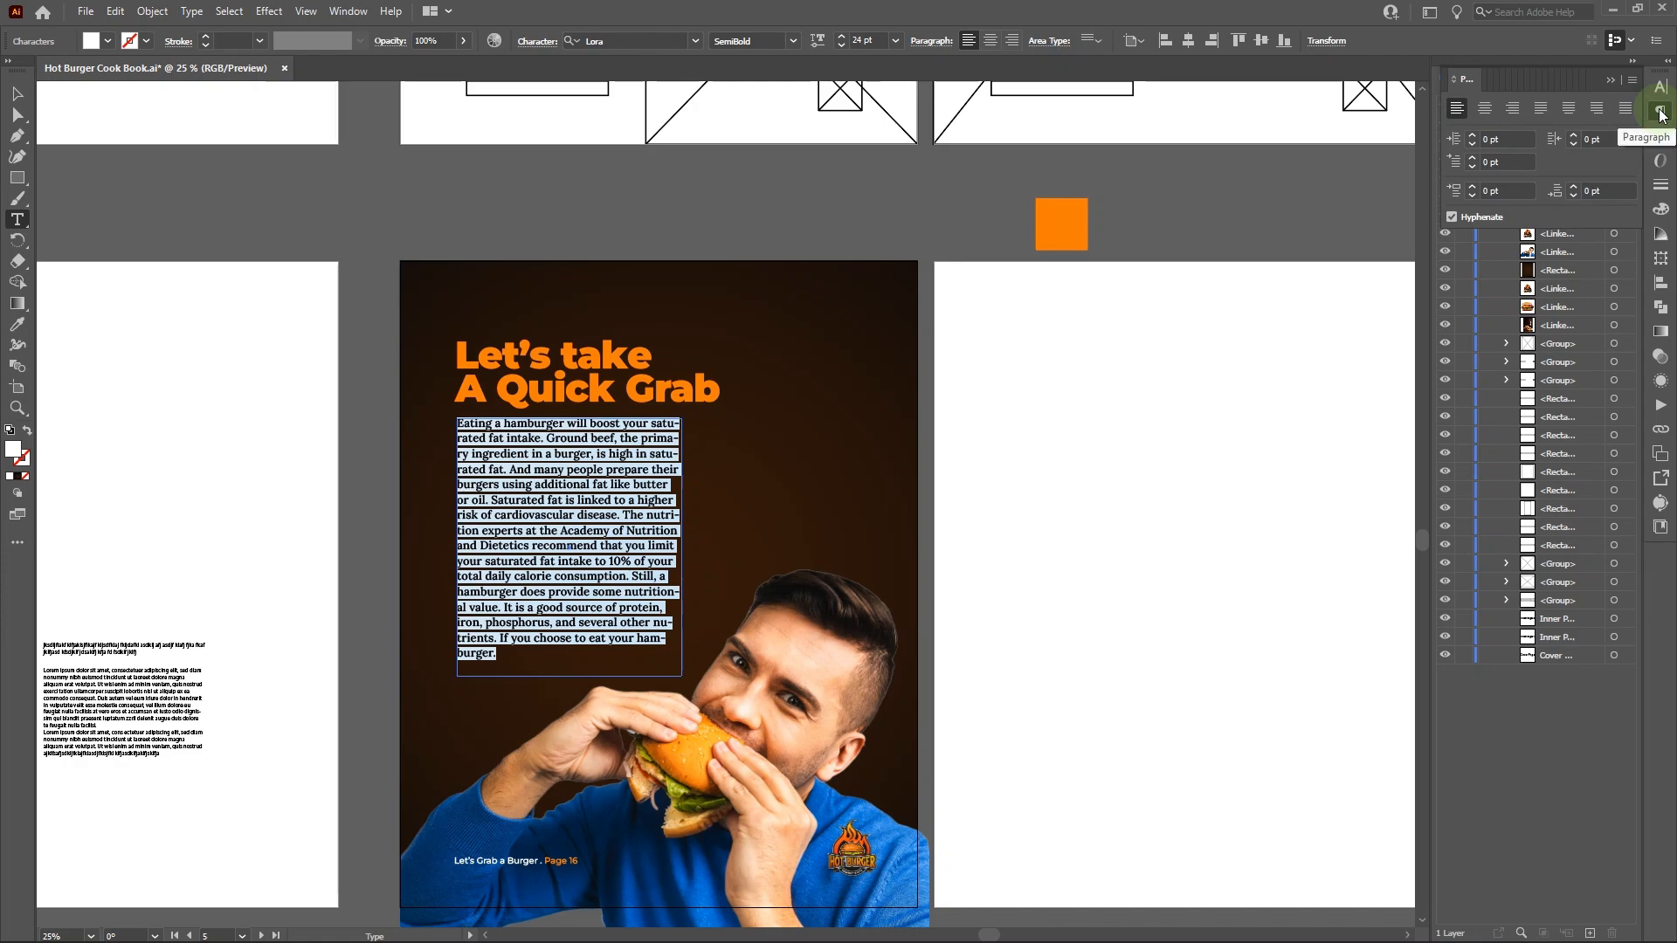
pyautogui.click(1485, 108)
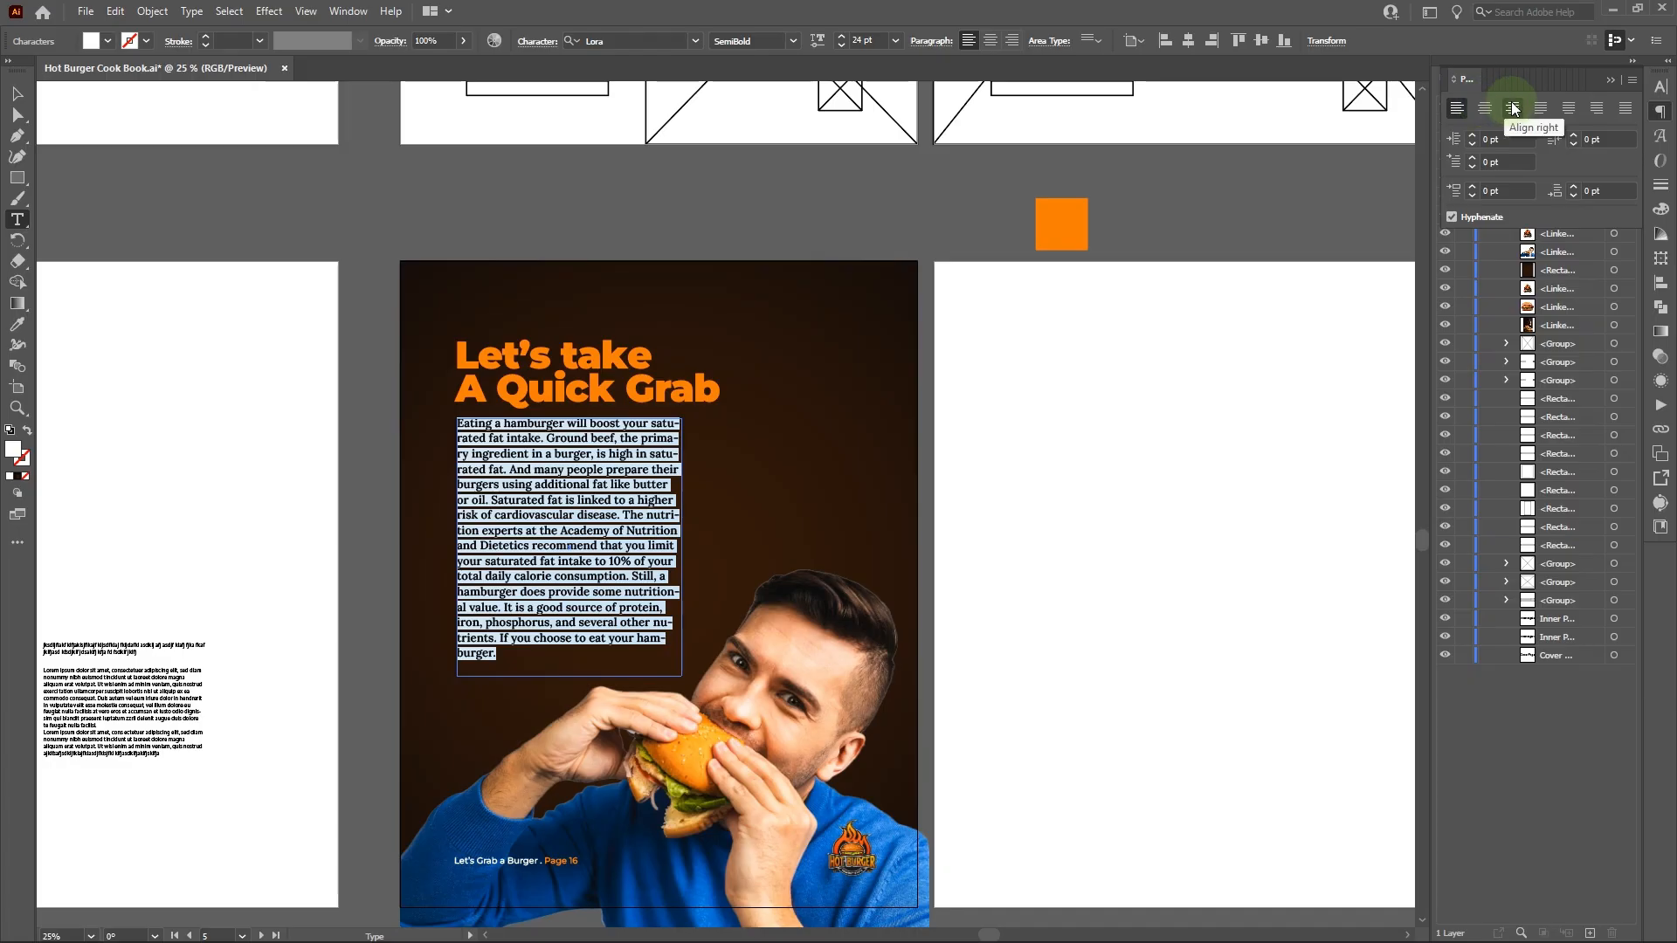
pyautogui.click(1456, 106)
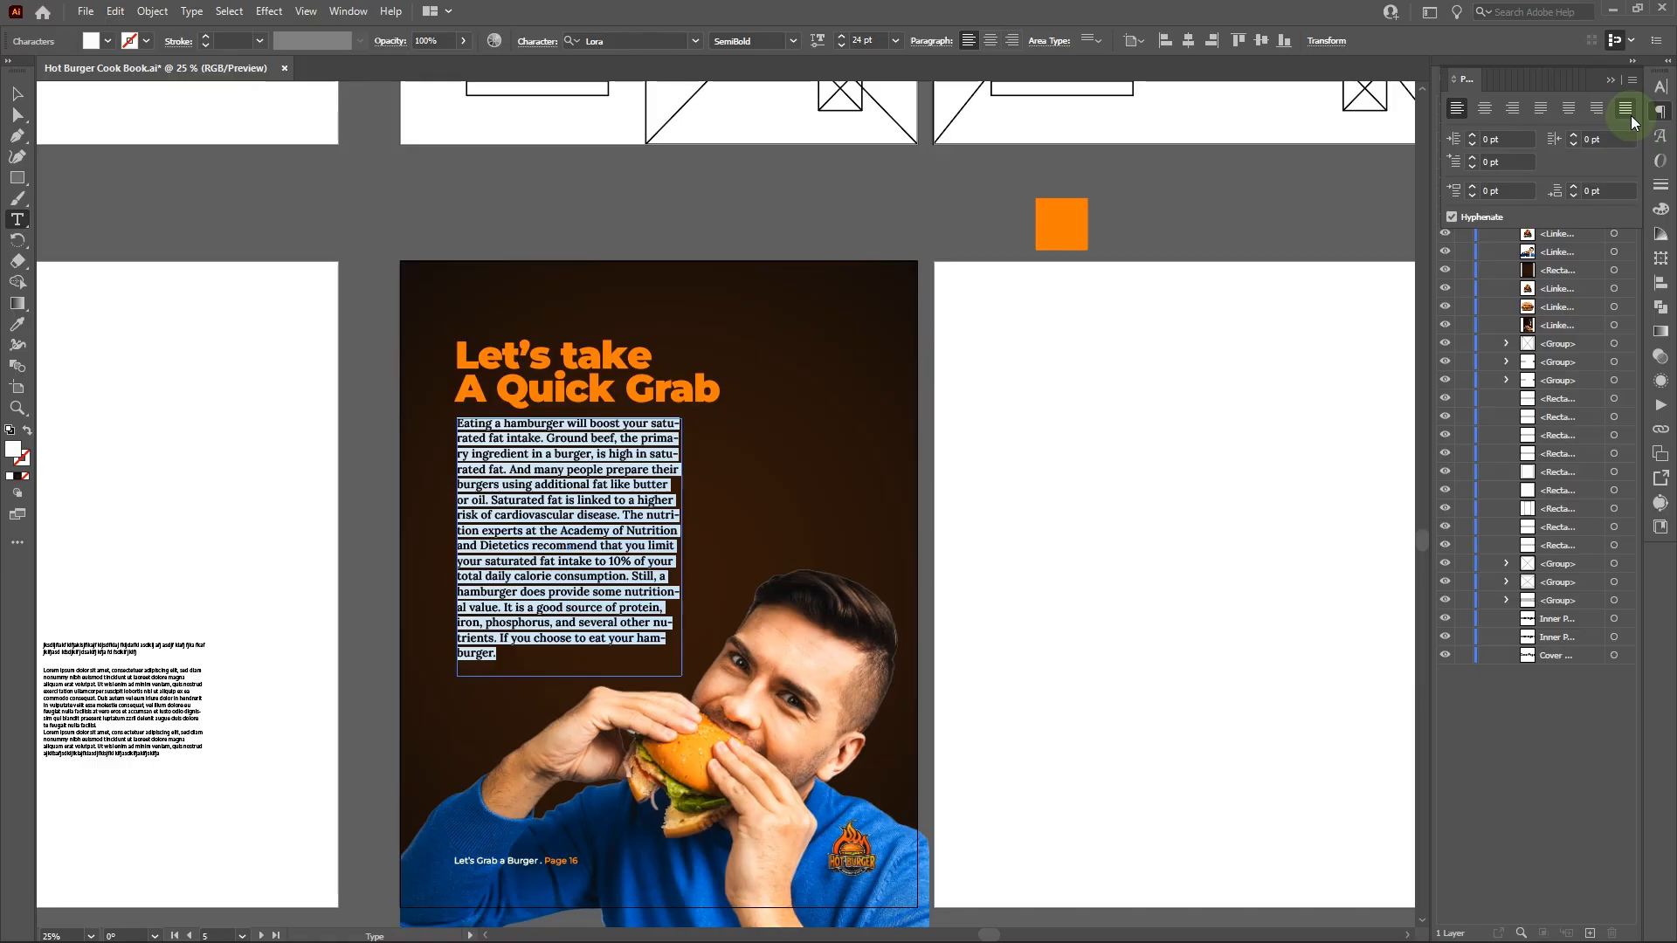
pyautogui.click(1539, 109)
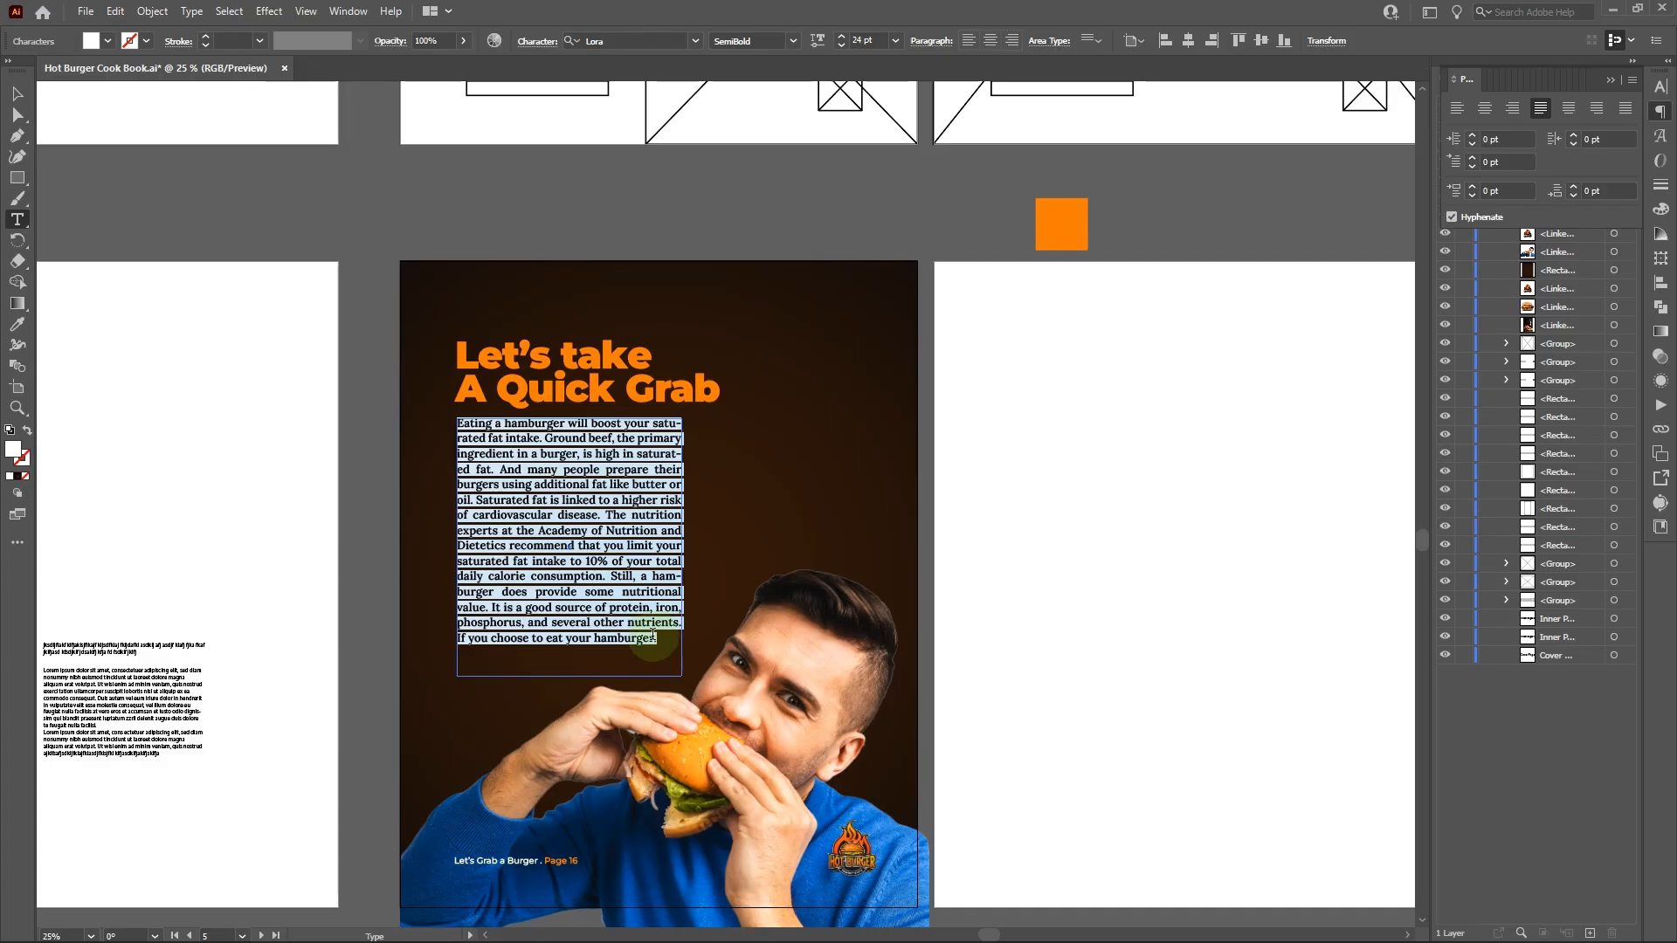
# - Split the body text into three paragraphs, breaking before "The nutrition experts" and before "Still, a hamburger"
pyautogui.click(606, 515)
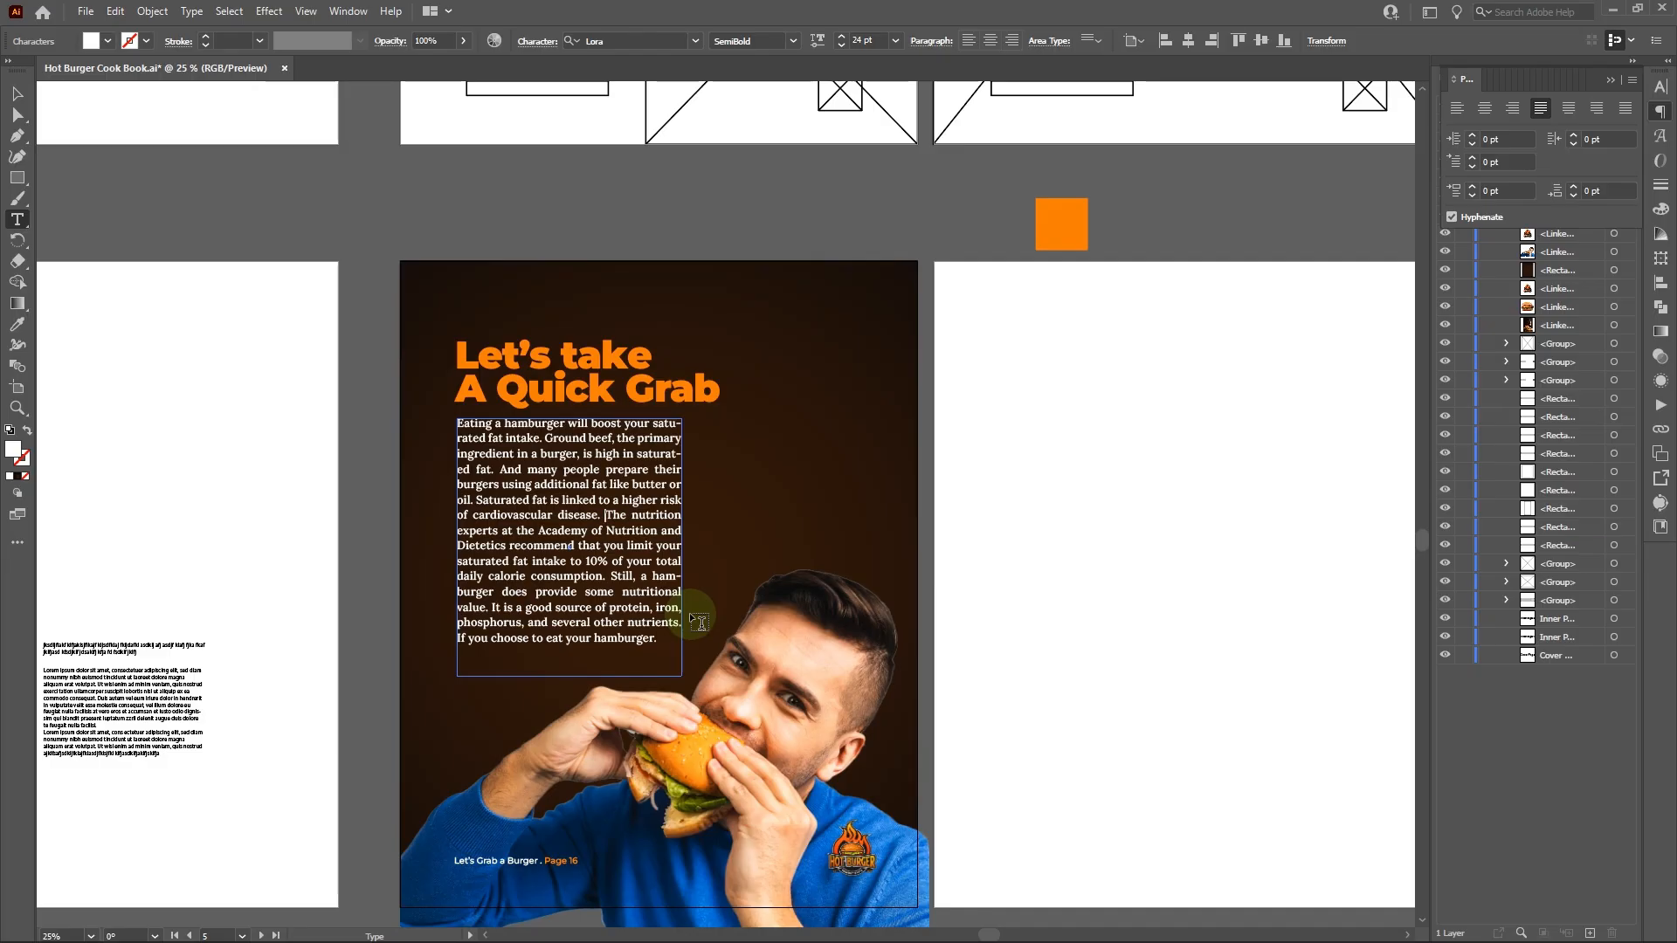
pyautogui.press('Return')
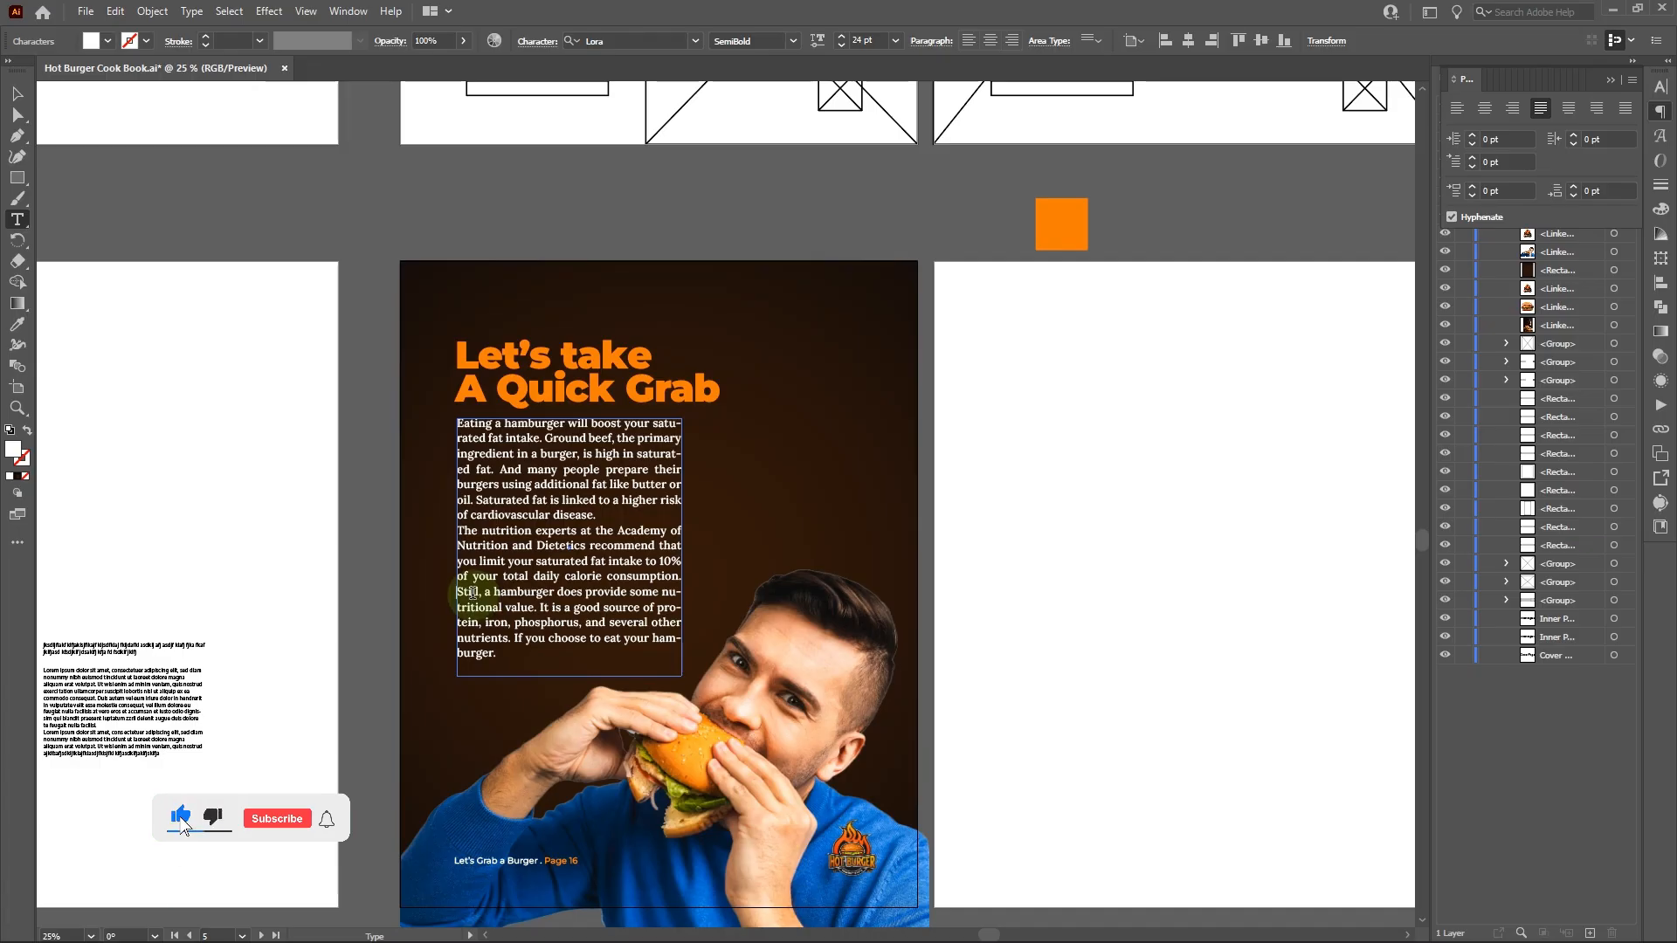
pyautogui.press('Return')
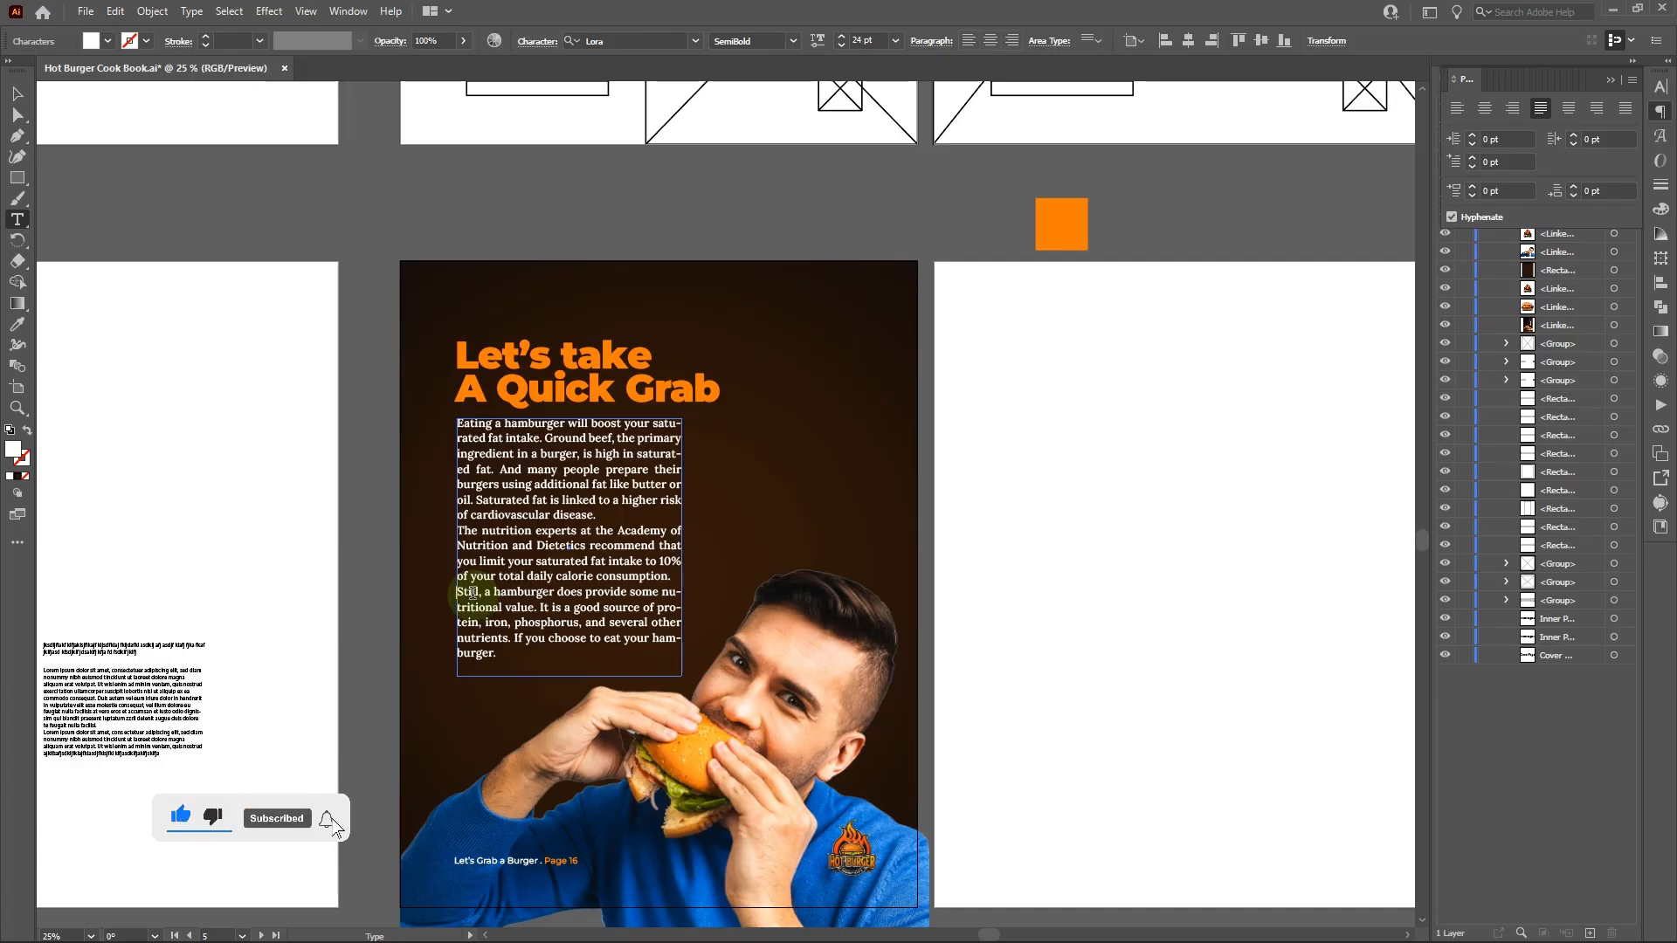
# - Set the space after paragraph to 10 pt for the whole body text
pyautogui.press('Escape')
pyautogui.click(568, 593)
pyautogui.hotkey('ctrl', 'a')
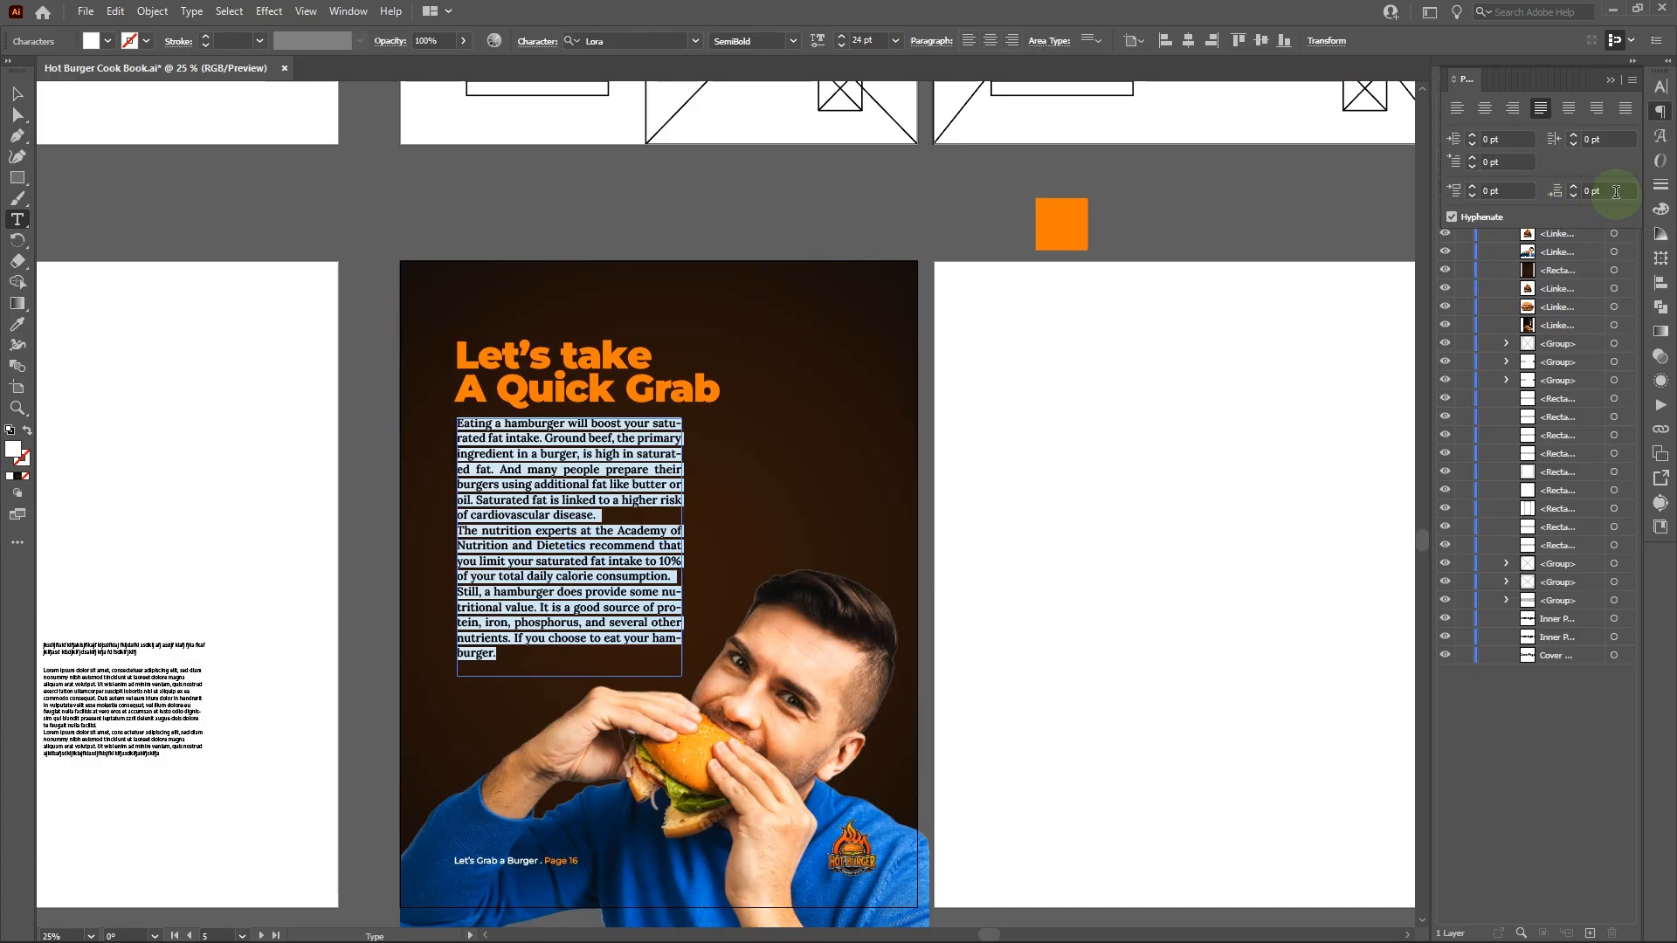
pyautogui.click(1560, 194)
pyautogui.write('10')
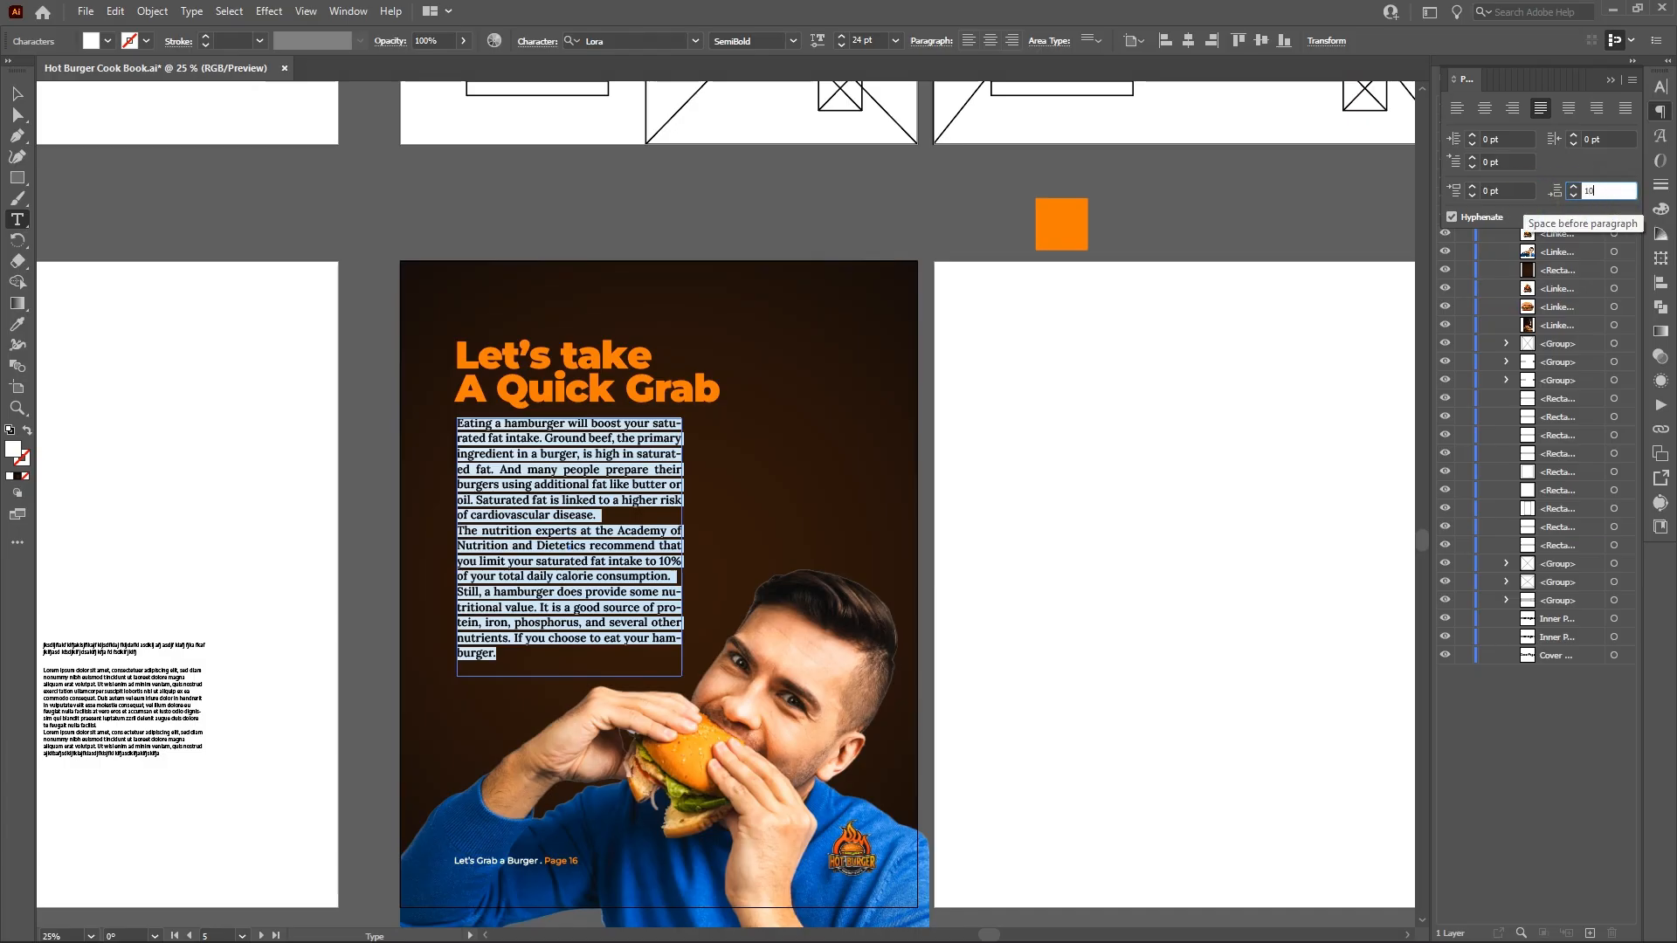
pyautogui.press('Return')
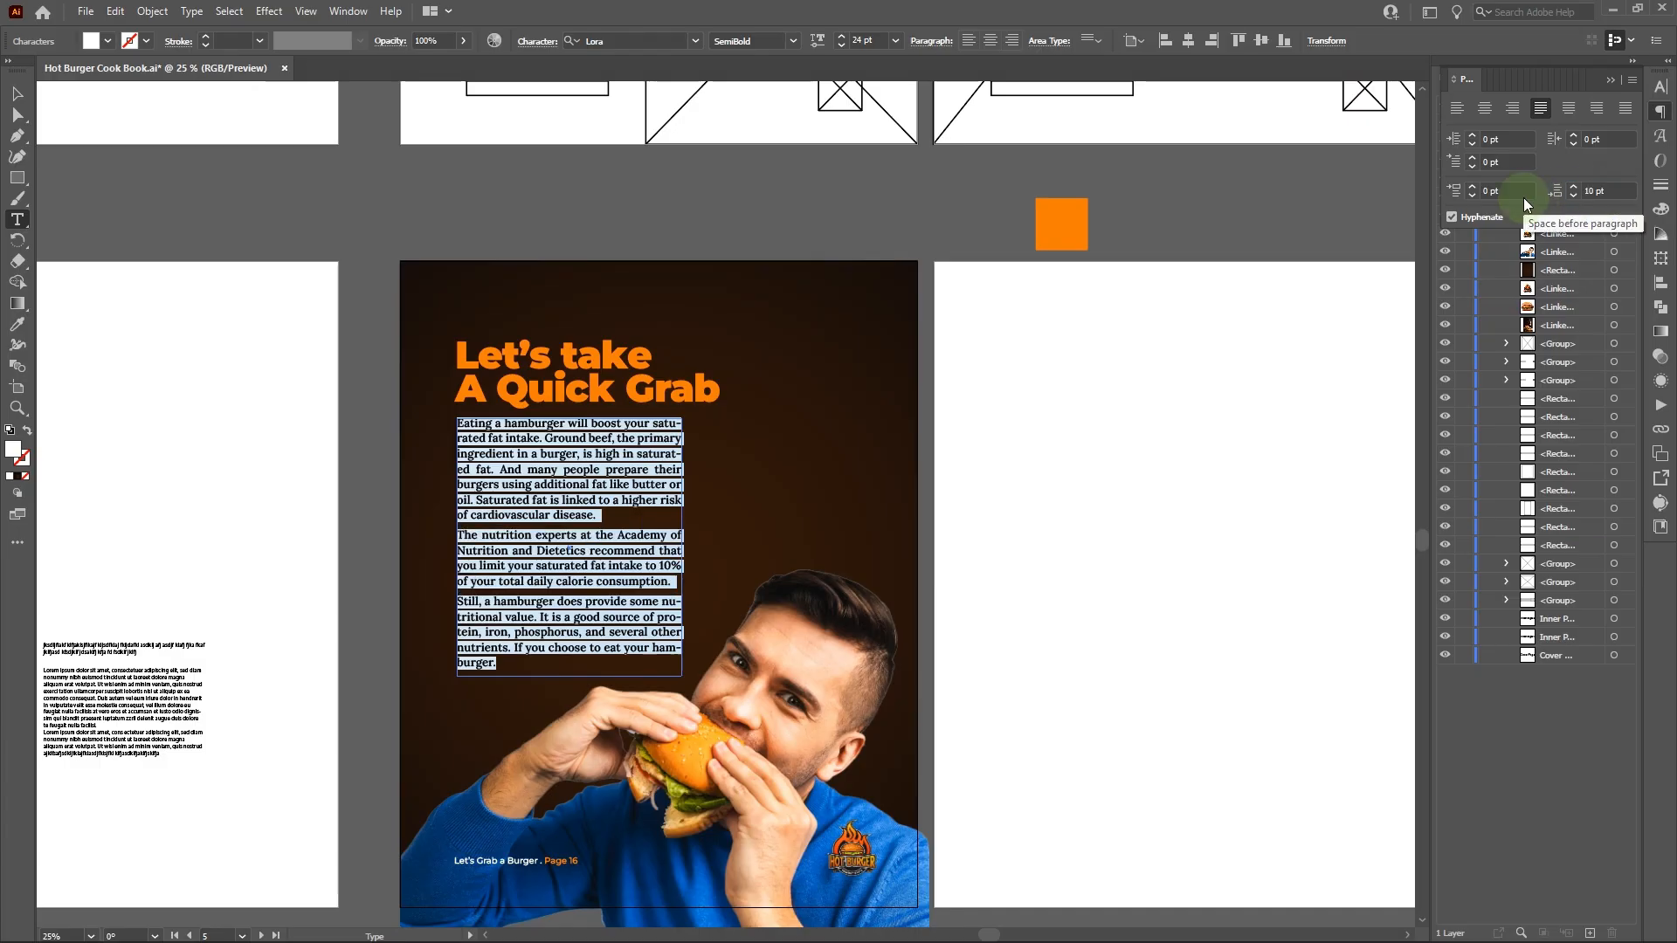
# - Move the body text down to widen its gap from the title, and shift the title down slightly
pyautogui.click(19, 103)
pyautogui.click(217, 215)
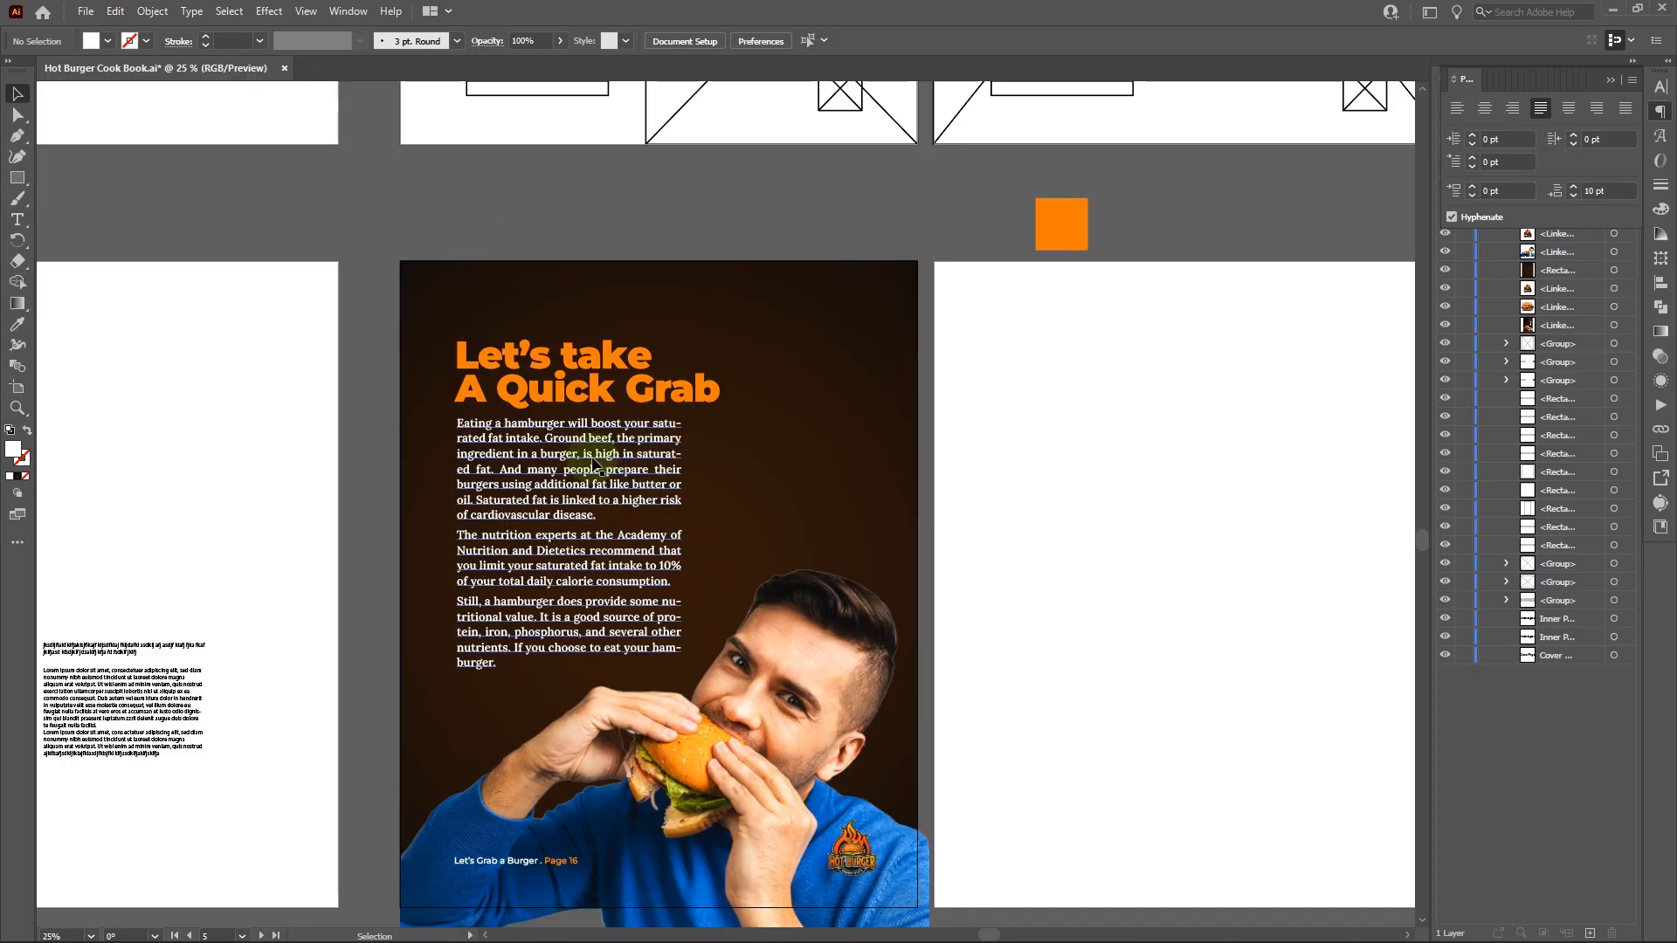
pyautogui.moveTo(593, 461); pyautogui.dragTo(592, 474)
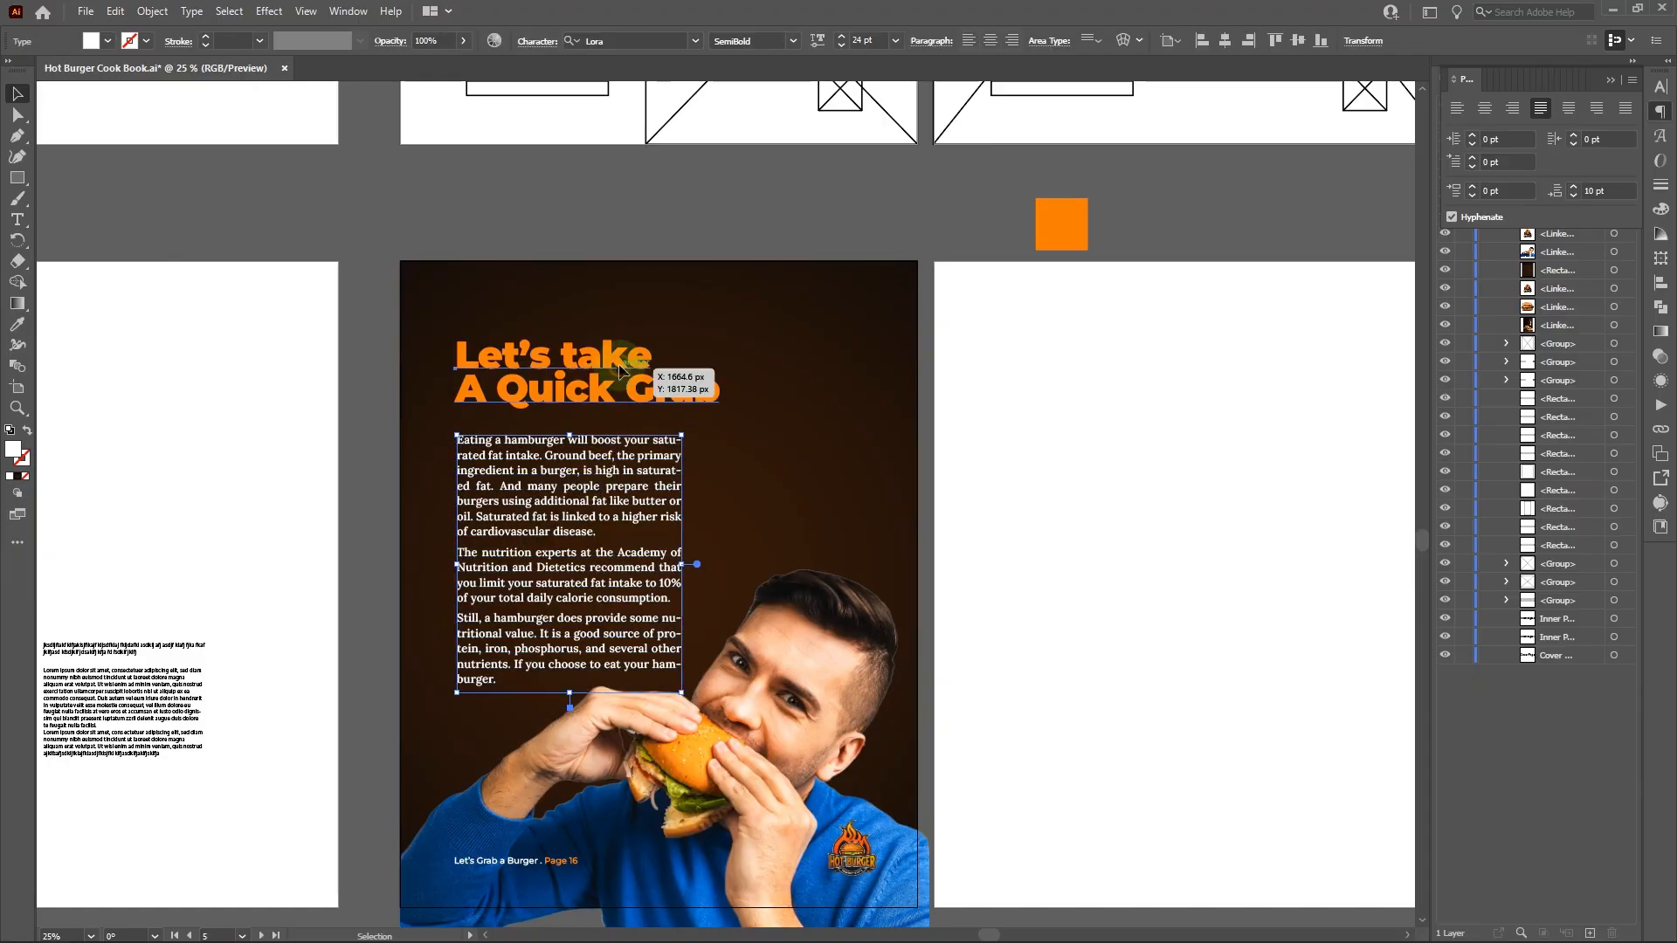
pyautogui.moveTo(618, 369); pyautogui.dragTo(618, 375)
pyautogui.click(317, 191)
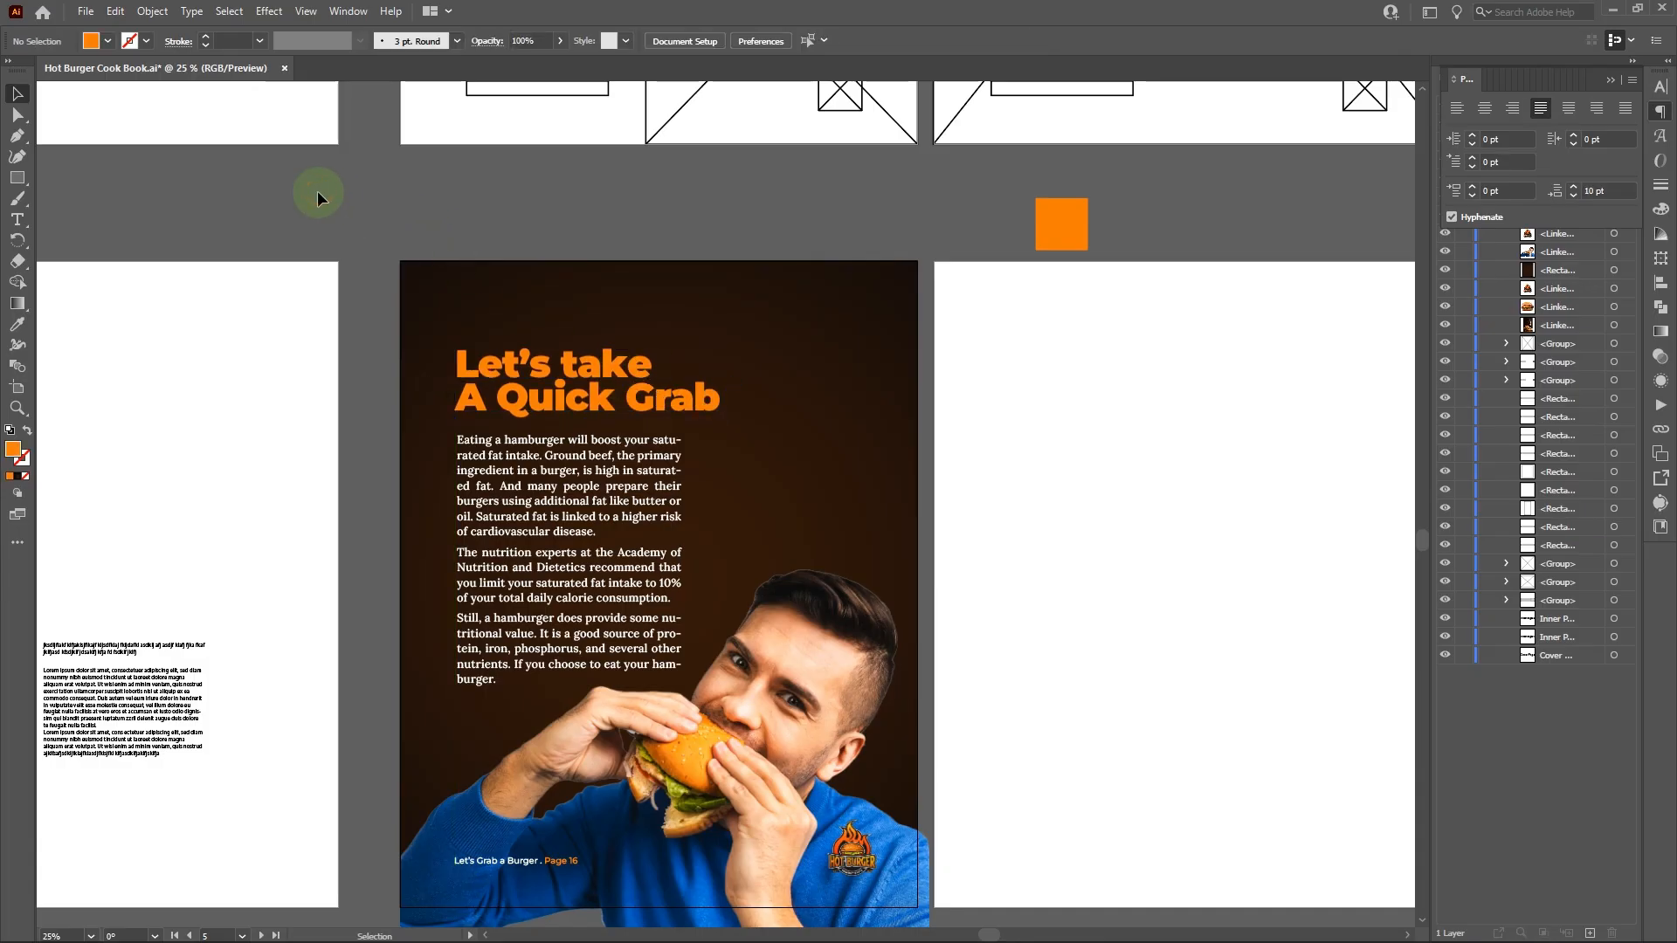
# - Select the Hot Burger logo on the man's sleeve near the page's lower corner
pyautogui.scroll(-3, 855, 627)
pyautogui.scroll(2, 853, 627)
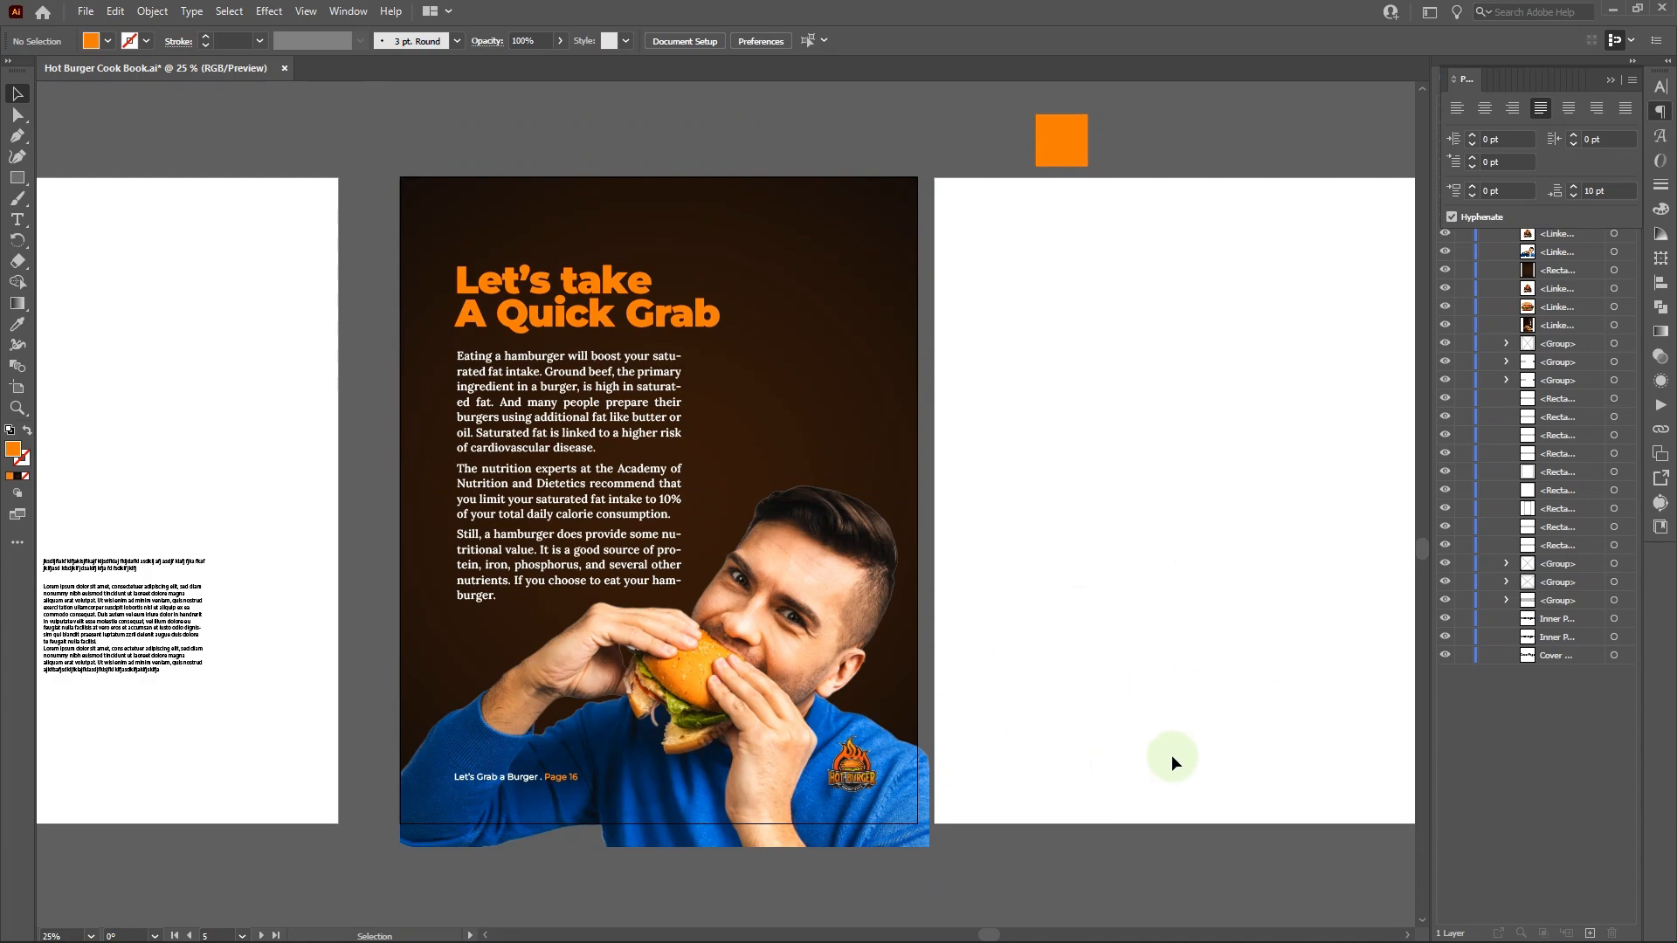
pyautogui.click(845, 766)
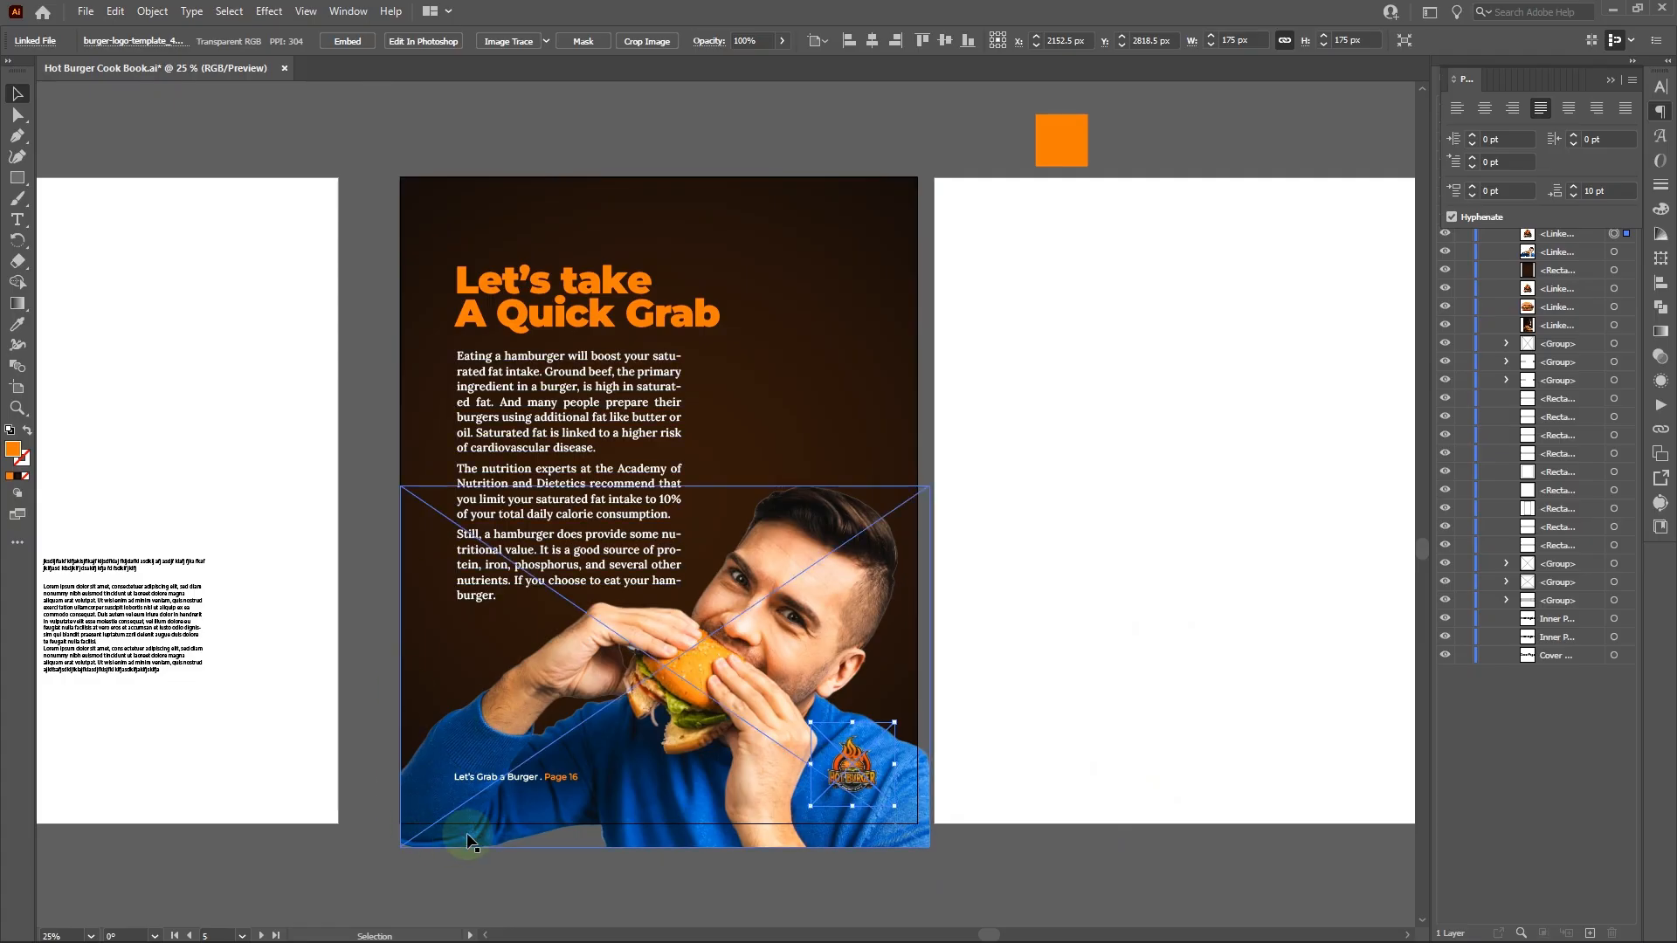